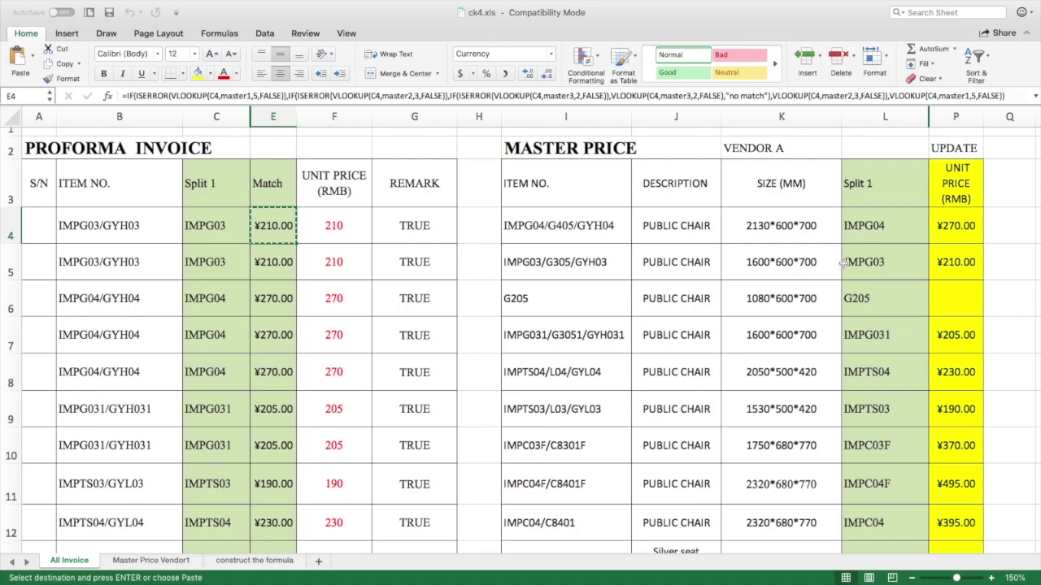
# Paste the copied nested VLOOKUP formula from All Invoice cell E4 into cell E4 of the "construct the formula" sheet.
pyautogui.hscroll(3, 897, 259)
pyautogui.hscroll(-3, 897, 258)
pyautogui.click(253, 560)
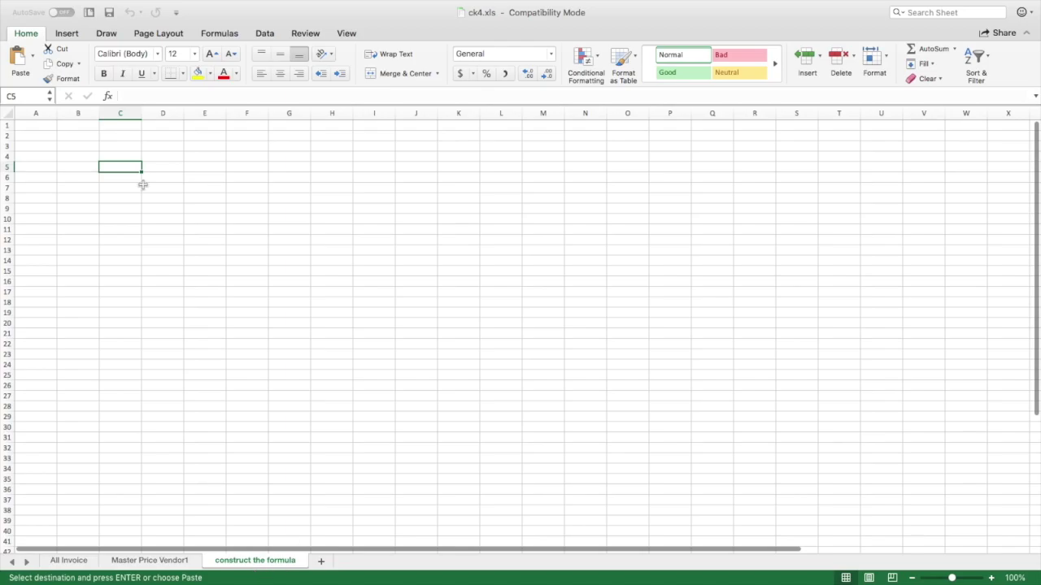
pyautogui.click(204, 157)
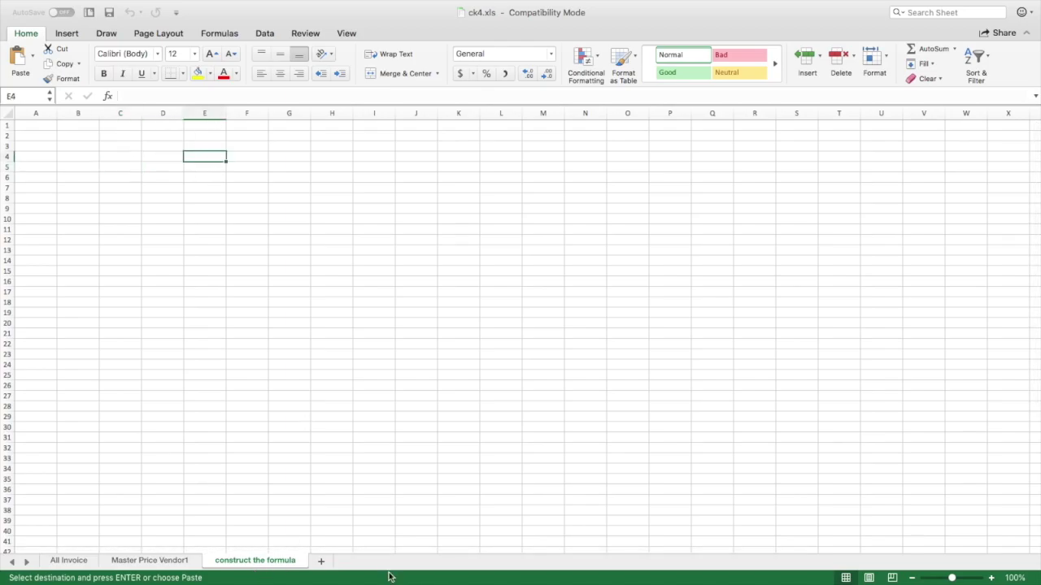
pyautogui.click(68, 561)
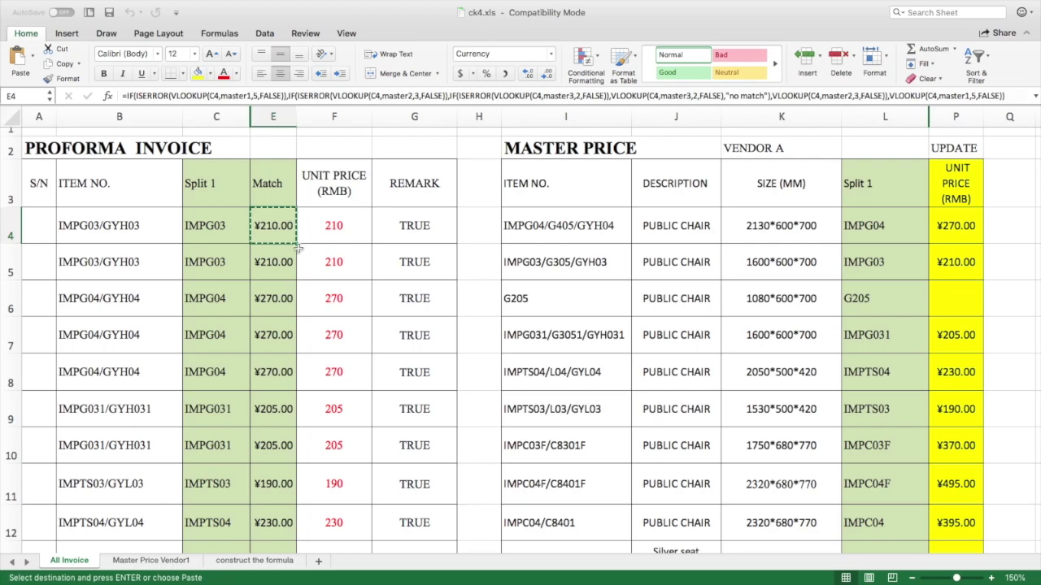
pyautogui.click(255, 561)
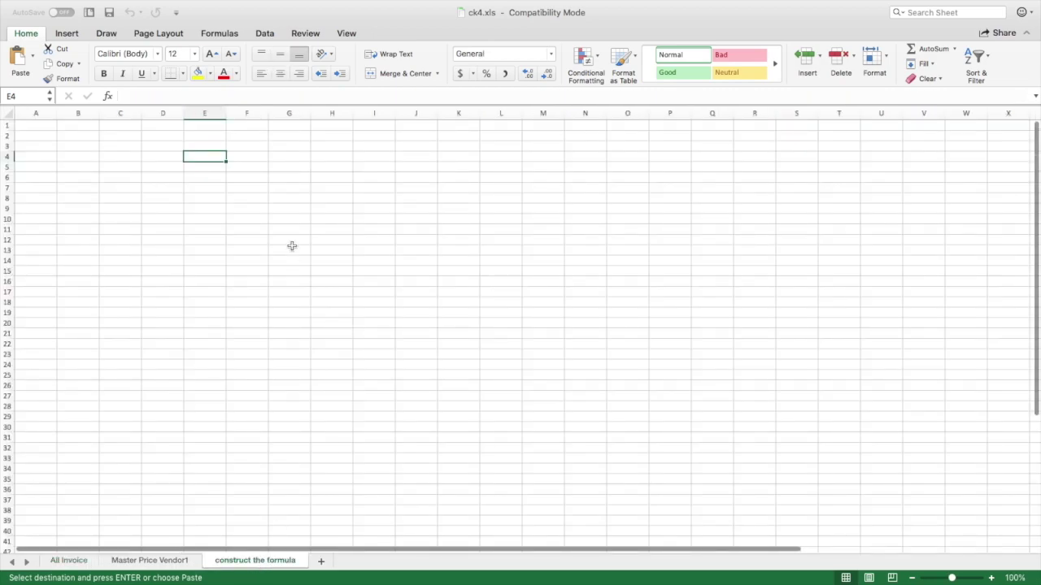
pyautogui.press('super+v')
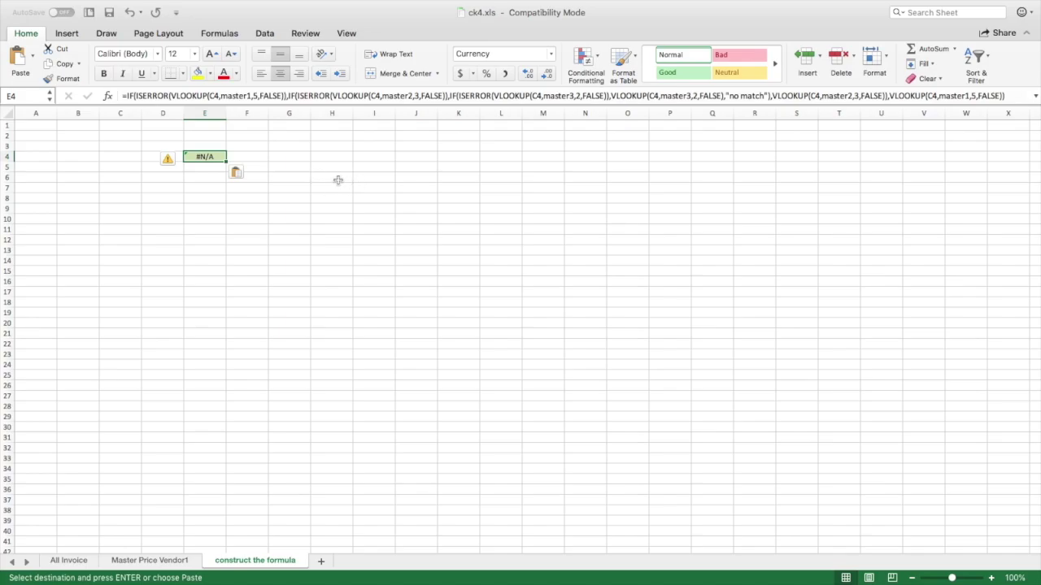
pyautogui.click(203, 169)
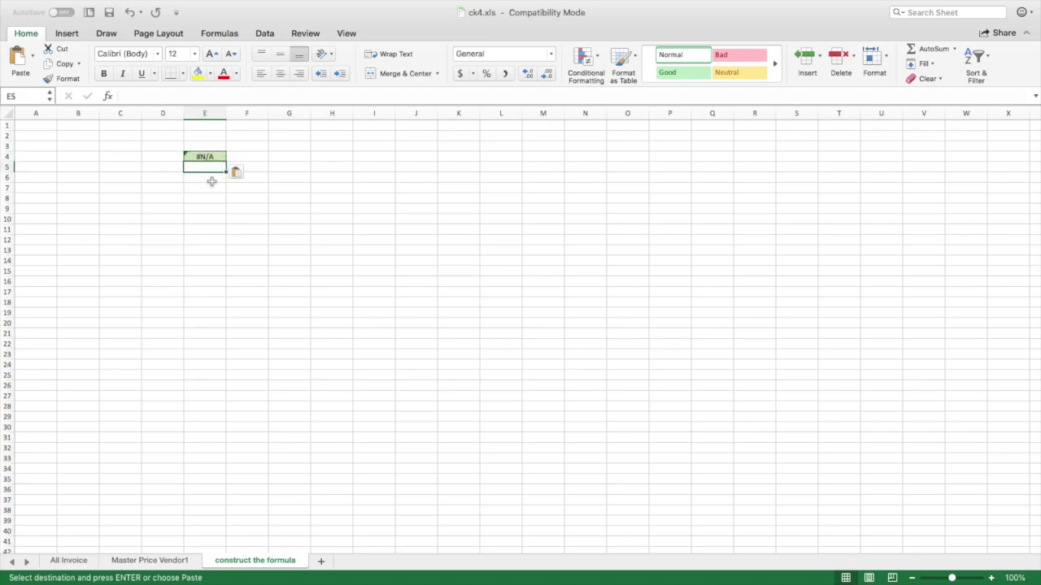
pyautogui.press('Down')
# Name the range I6:J24 test1 and fill it with yellow.
pyautogui.moveTo(370, 176); pyautogui.dragTo(425, 359)
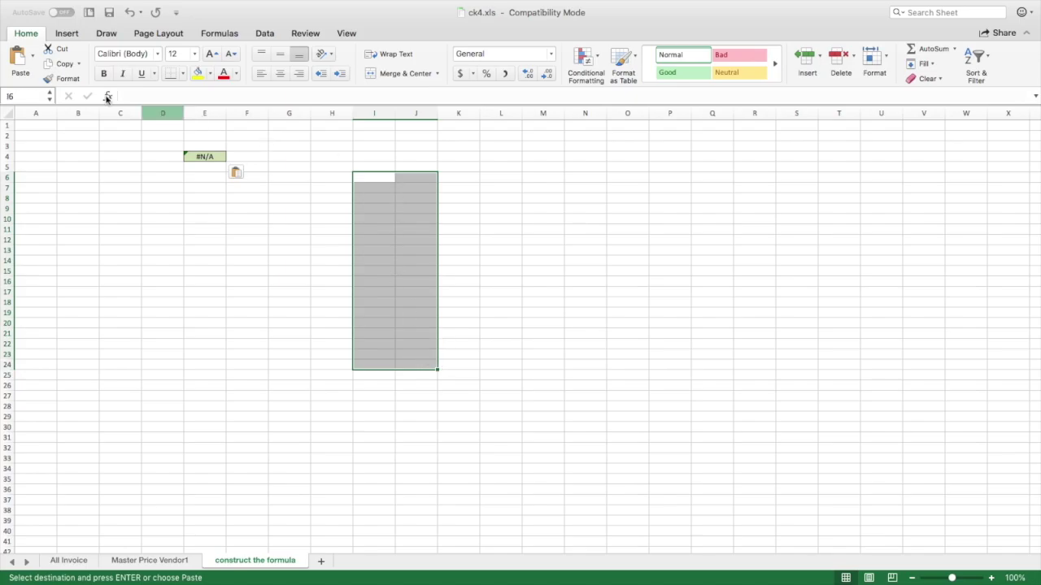
pyautogui.click(11, 95)
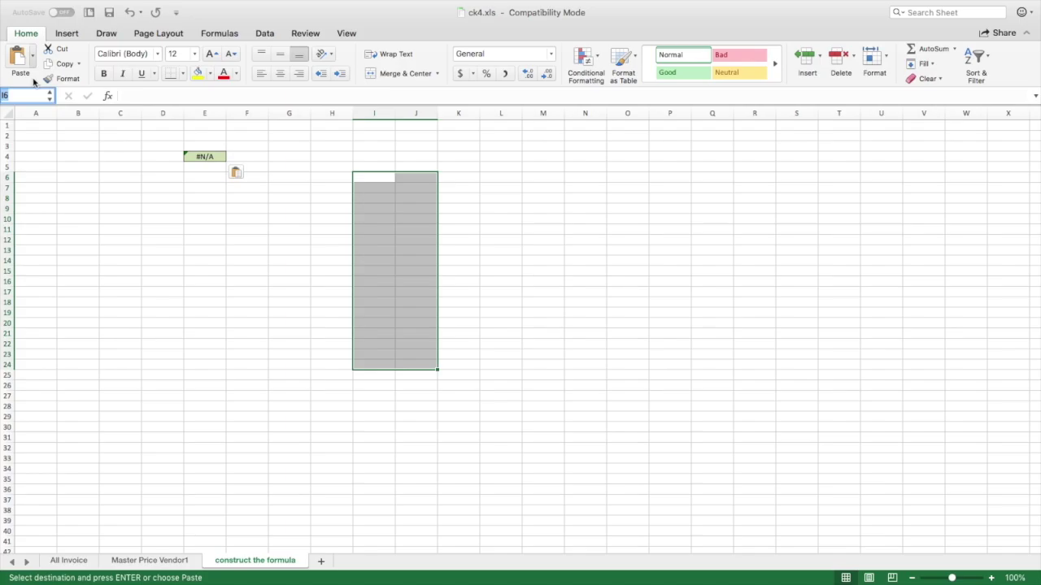
pyautogui.write('test1')
pyautogui.press('Return')
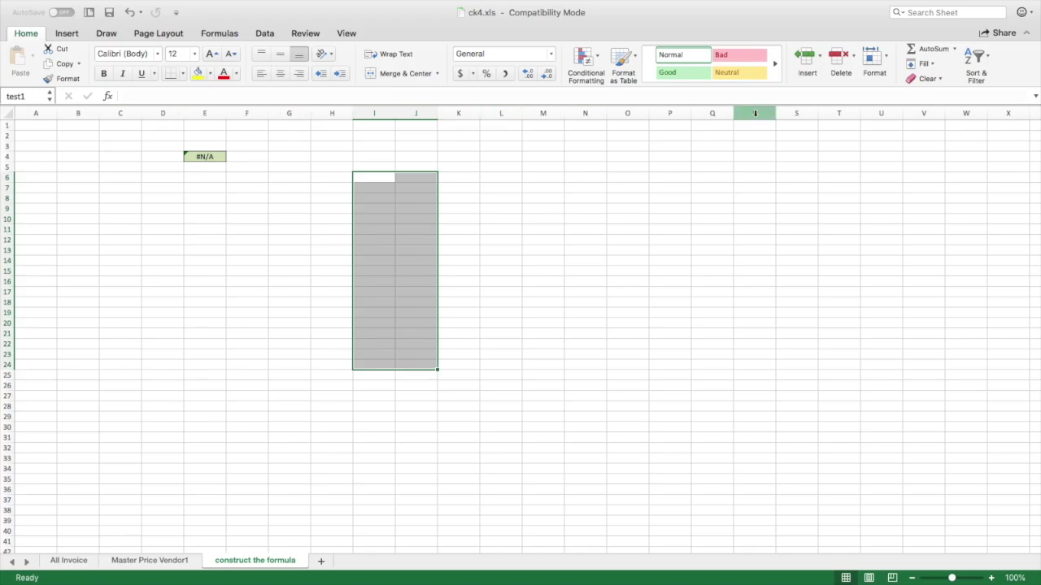
pyautogui.click(199, 74)
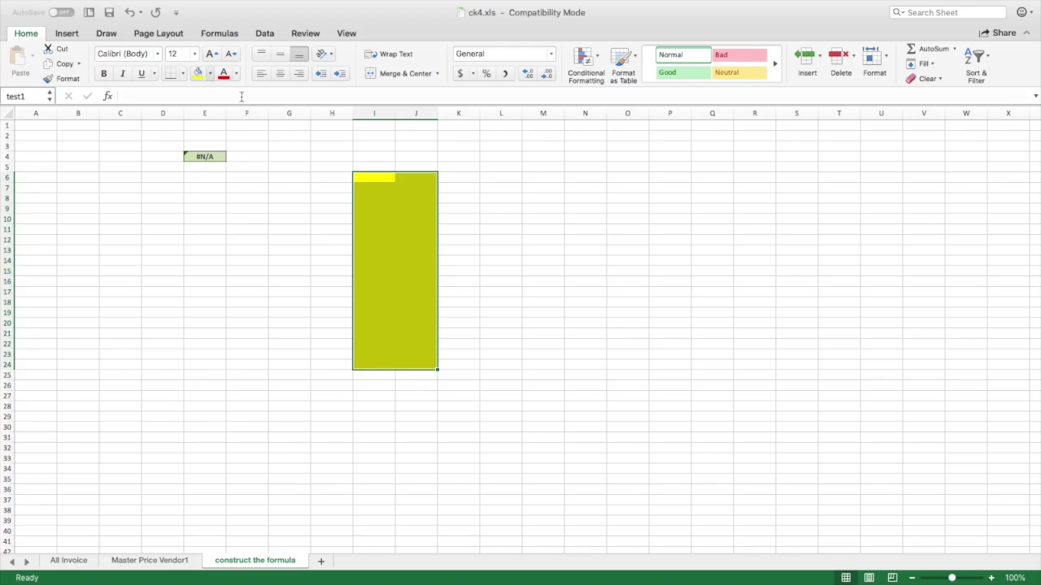
pyautogui.click(527, 192)
pyautogui.click(490, 179)
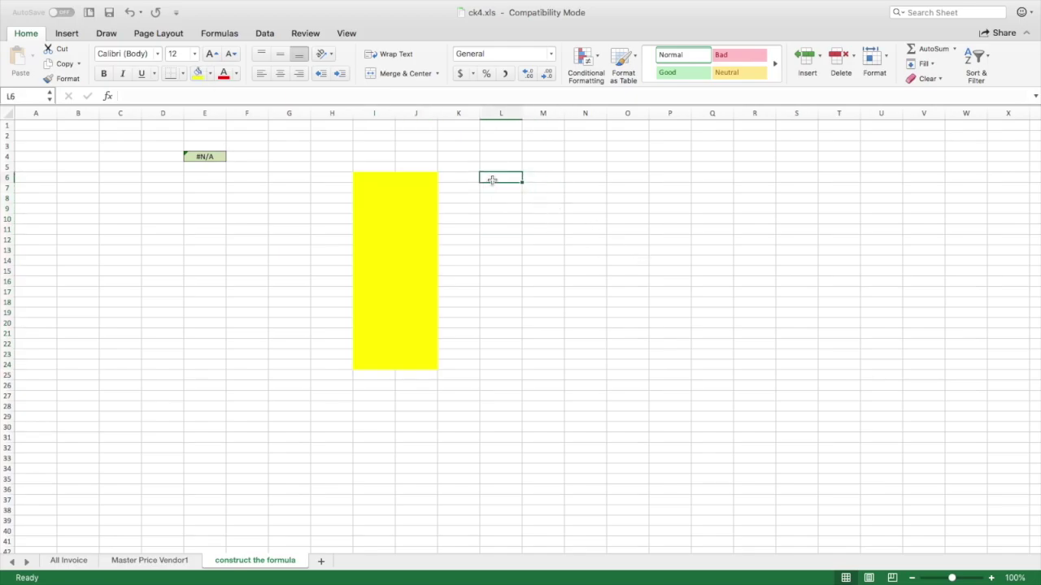
# Reselect the yellow range I6:J24 to check its range name.
pyautogui.click(367, 178)
pyautogui.doubleClick(373, 180)
pyautogui.press('Return')
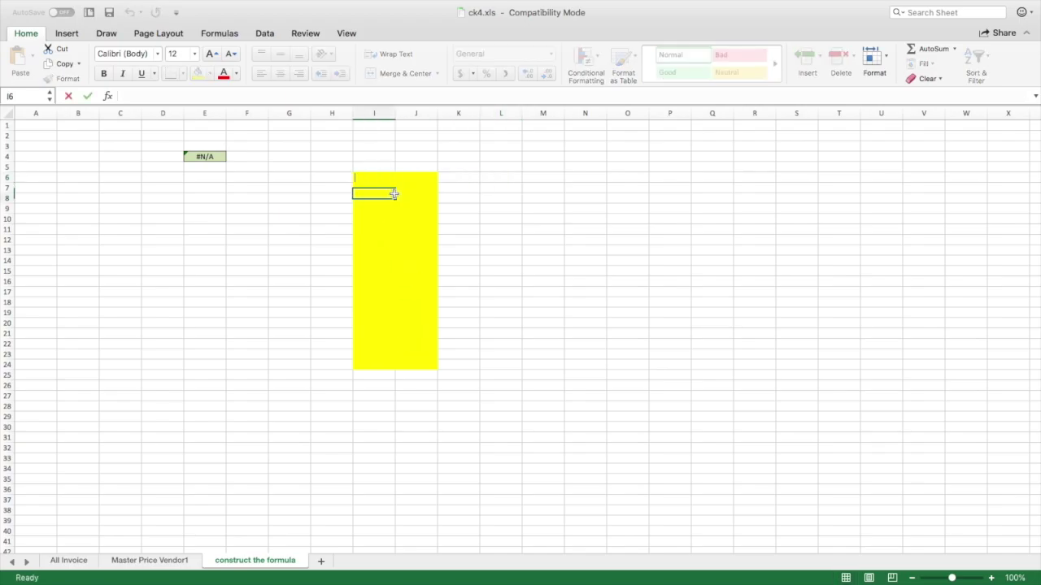
pyautogui.moveTo(363, 176); pyautogui.dragTo(422, 371)
pyautogui.click(423, 371)
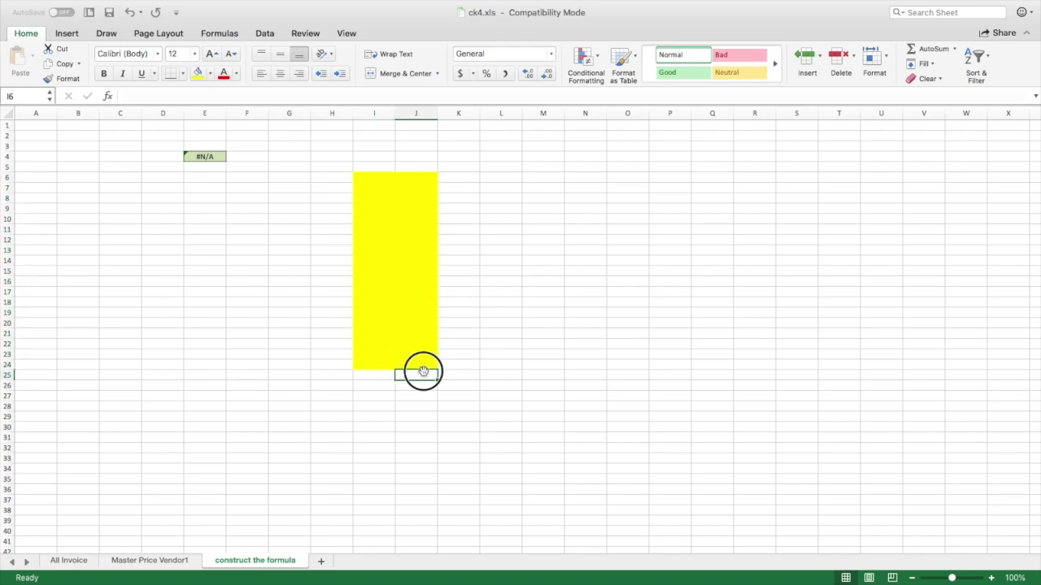
pyautogui.moveTo(365, 174); pyautogui.dragTo(423, 366)
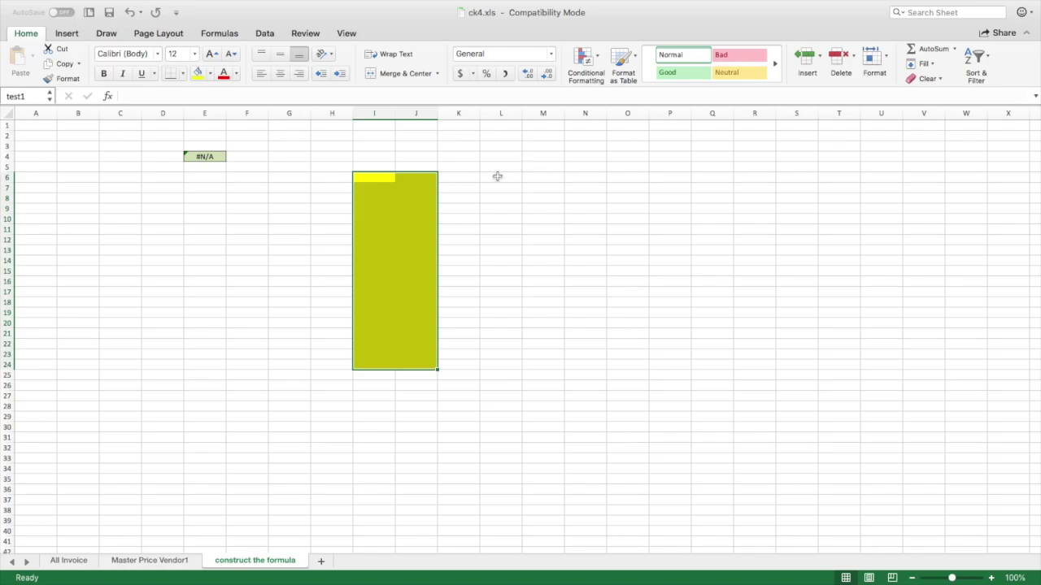
# Fill the range L6:M24 with light blue and name it test2.
pyautogui.moveTo(498, 176); pyautogui.dragTo(561, 365)
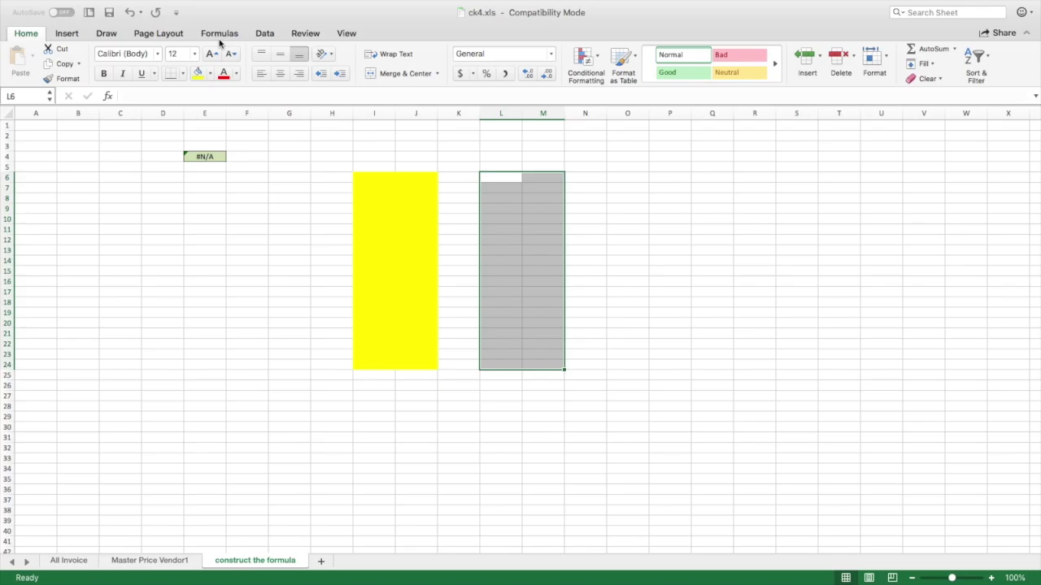
pyautogui.click(210, 74)
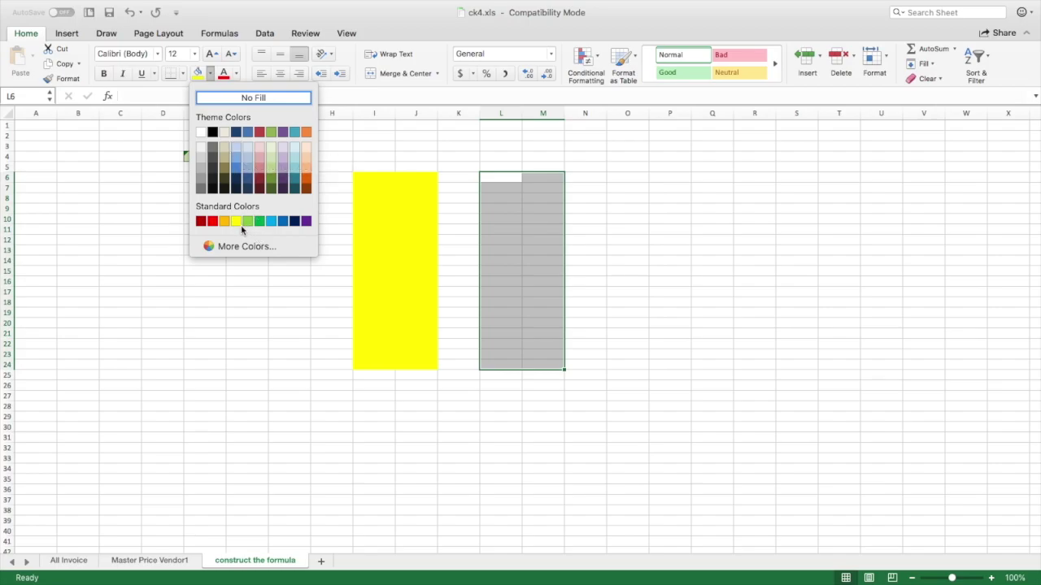
pyautogui.click(237, 152)
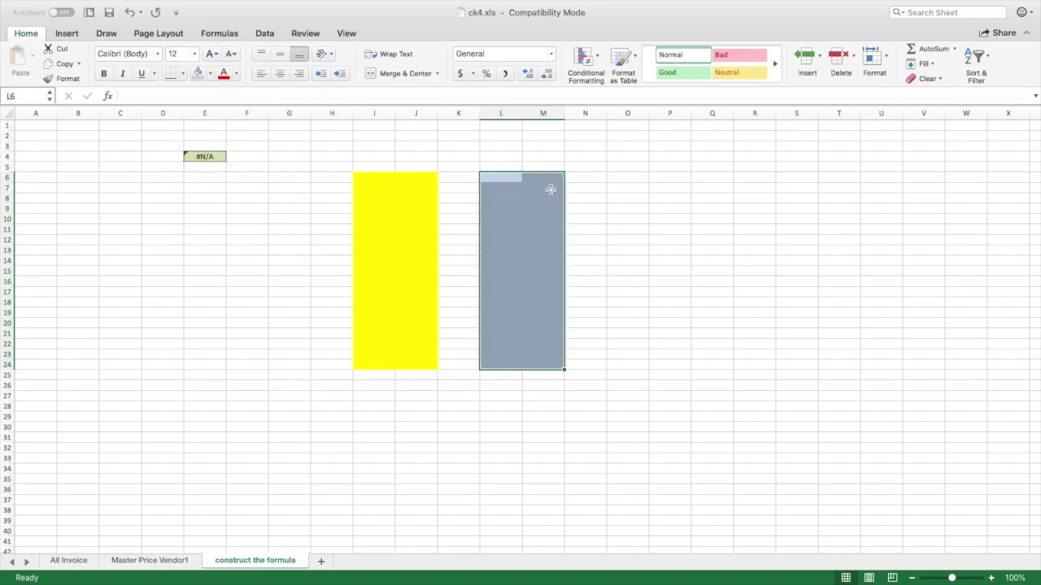
pyautogui.click(6, 96)
pyautogui.write('test1')
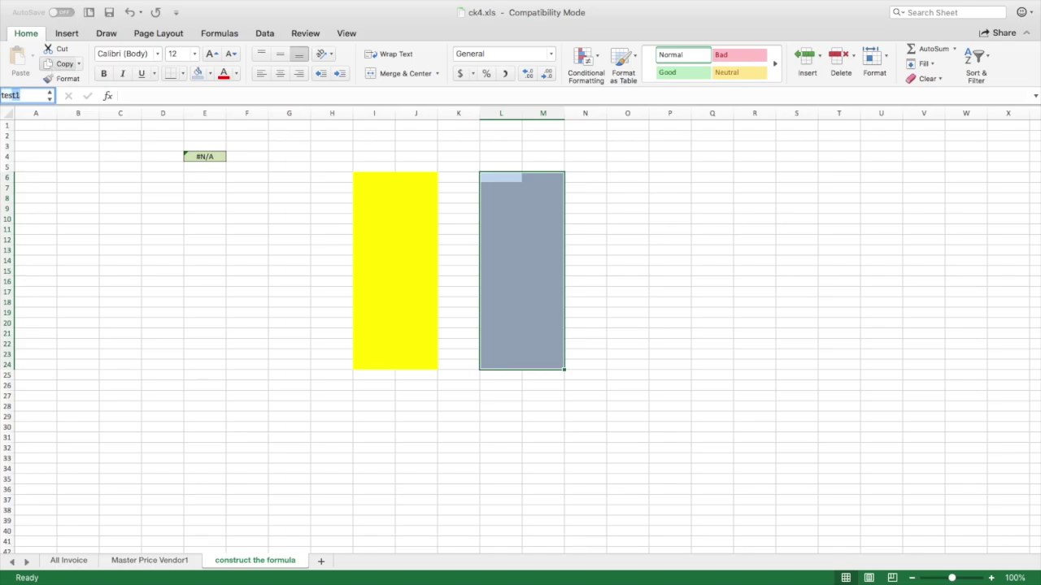
pyautogui.press('Return')
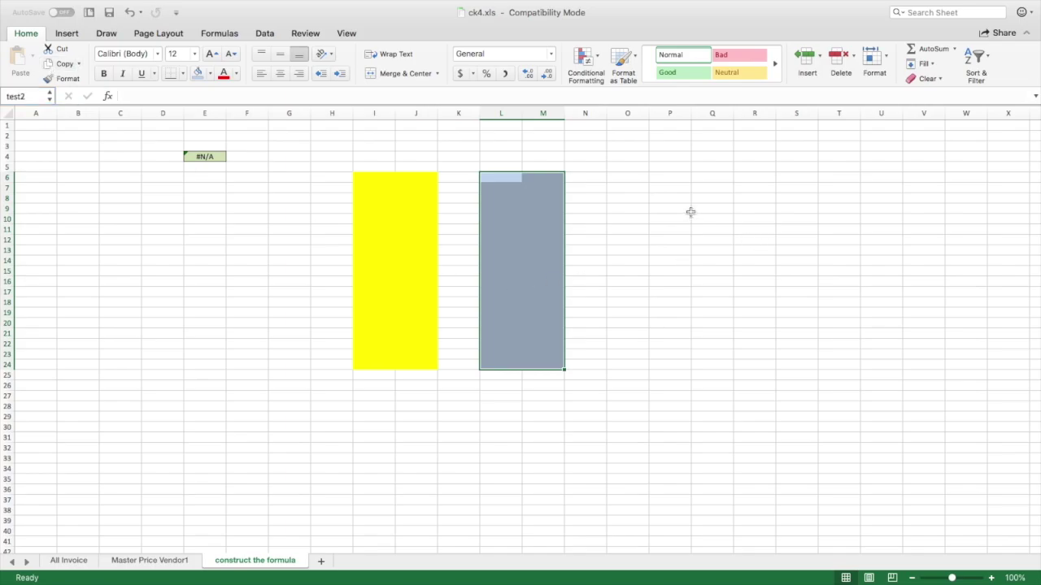
# Name the range O6:P24 test3 and fill it with light green.
pyautogui.click(615, 177)
pyautogui.moveTo(627, 177); pyautogui.dragTo(688, 360)
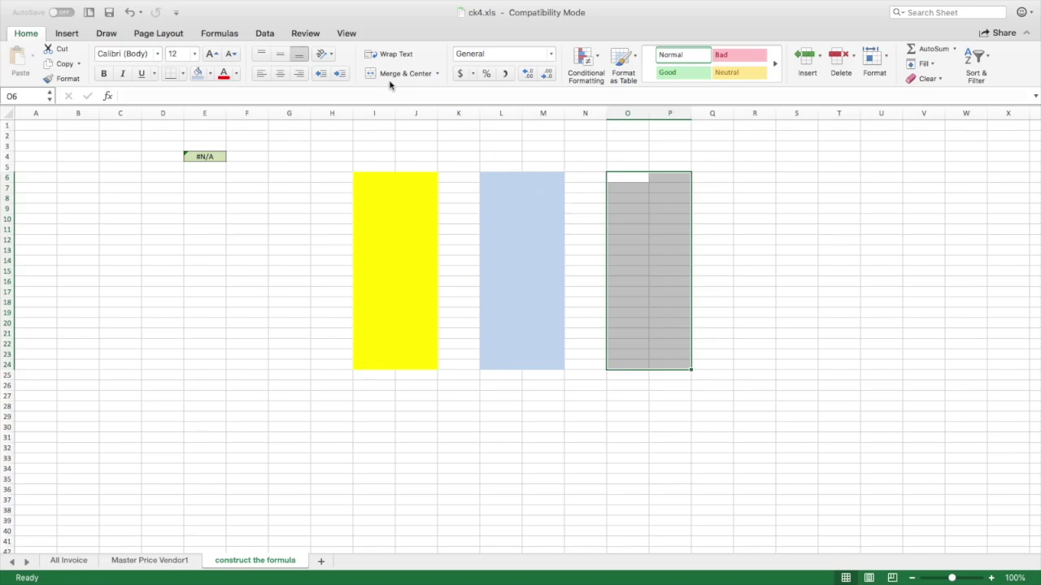
pyautogui.click(13, 95)
pyautogui.write('test3')
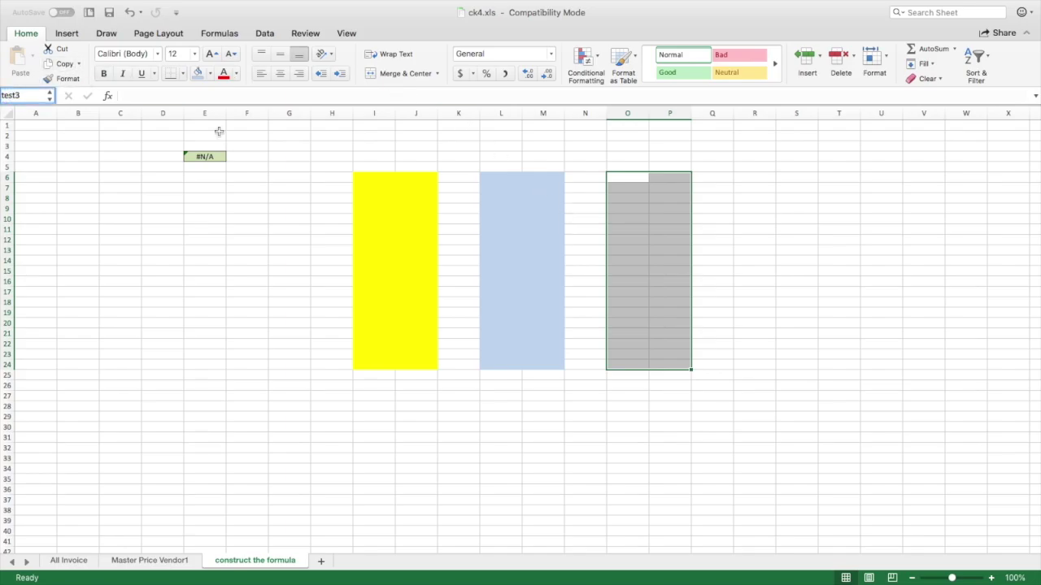
pyautogui.click(210, 73)
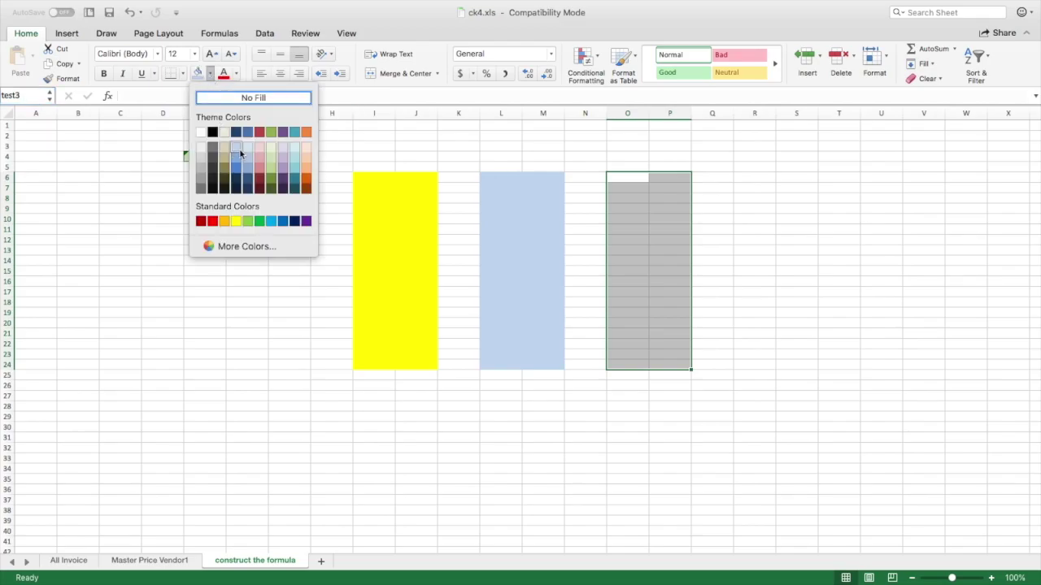
pyautogui.click(271, 156)
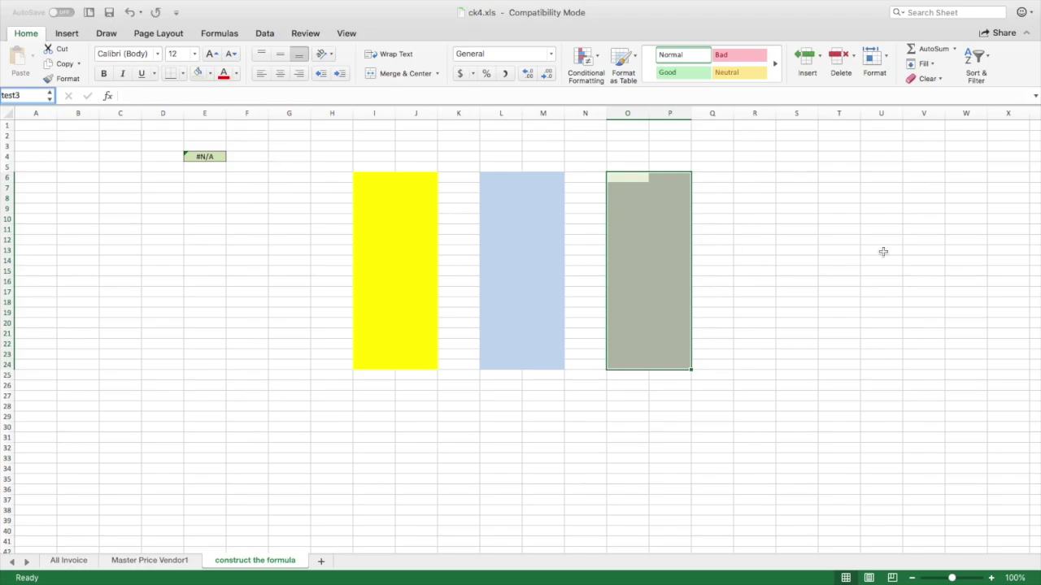
pyautogui.click(823, 252)
# Label the three coloured ranges test1, test2 and test3 in cells I5, L5 and O5.
pyautogui.click(384, 165)
pyautogui.write('test1')
pyautogui.press('Tab')
pyautogui.press('Tab')
pyautogui.press('Tab')
pyautogui.write('te')
pyautogui.press('Tab')
pyautogui.press('Tab')
pyautogui.press('Tab')
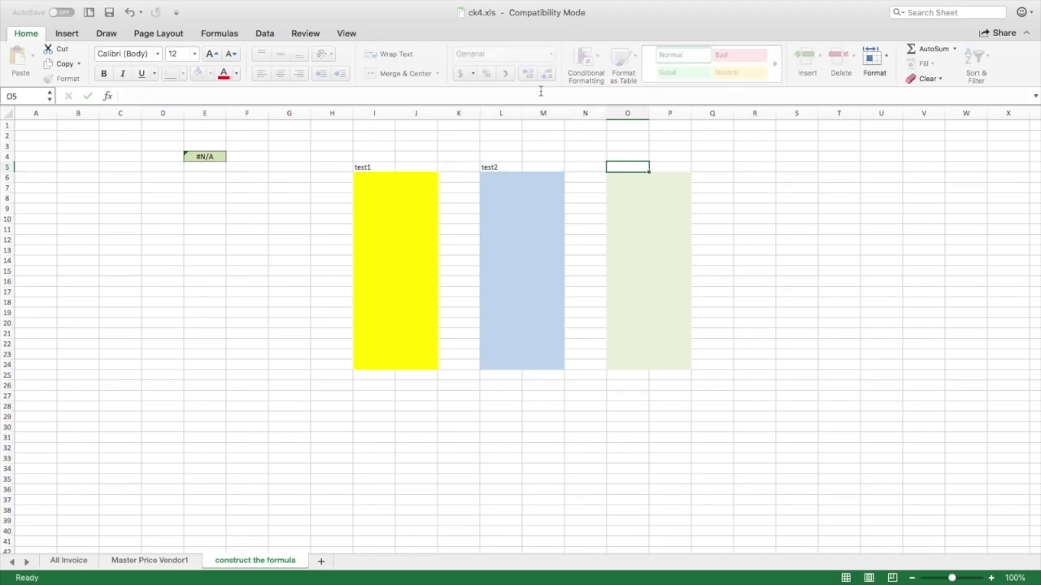
pyautogui.write('test3')
pyautogui.press('Return')
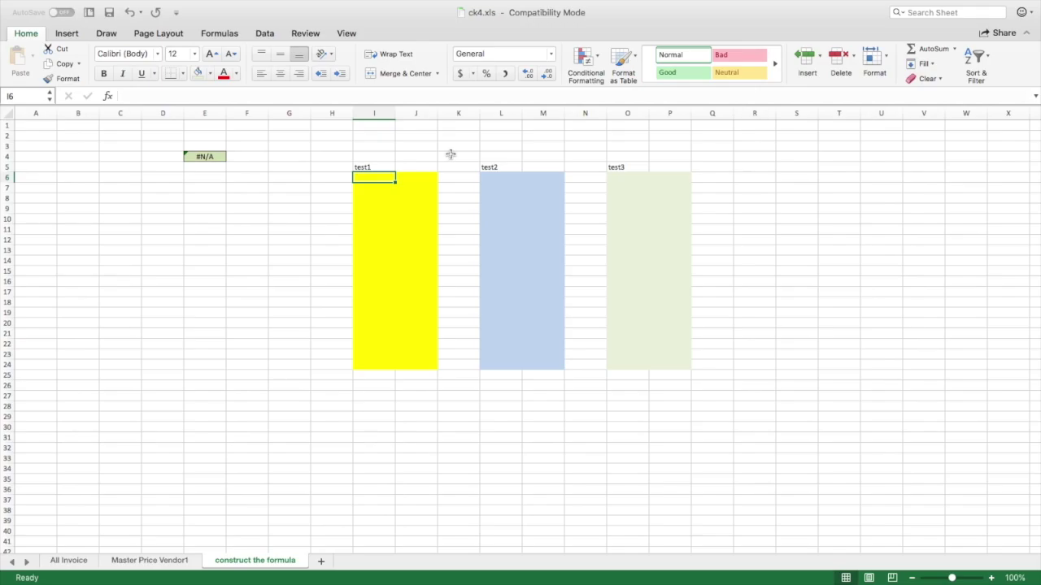
# Enter ABC1 in cell I6 and fill the series down to ABC19 in I24.
pyautogui.write('ABC')
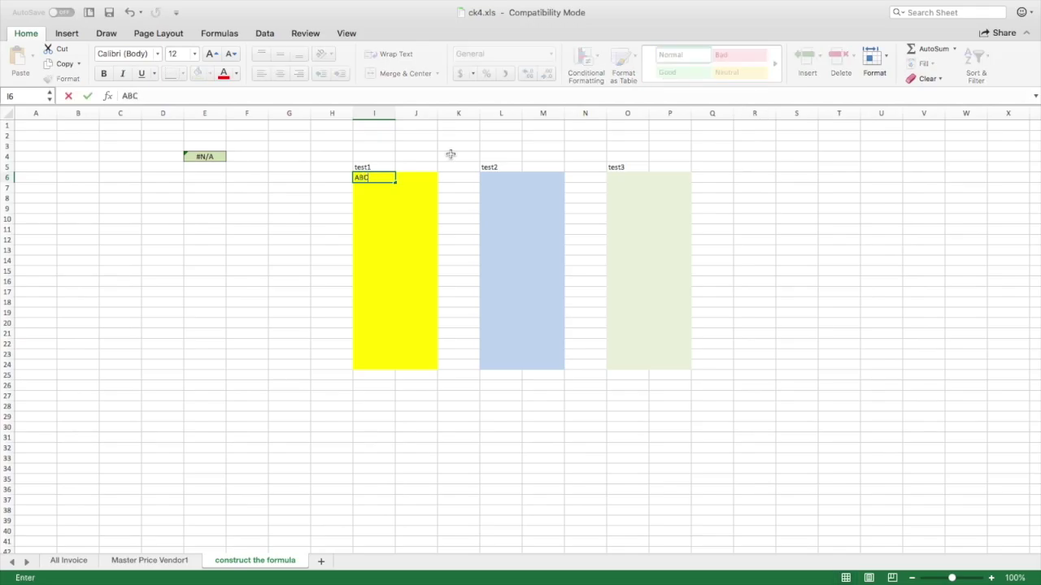
pyautogui.press('Return')
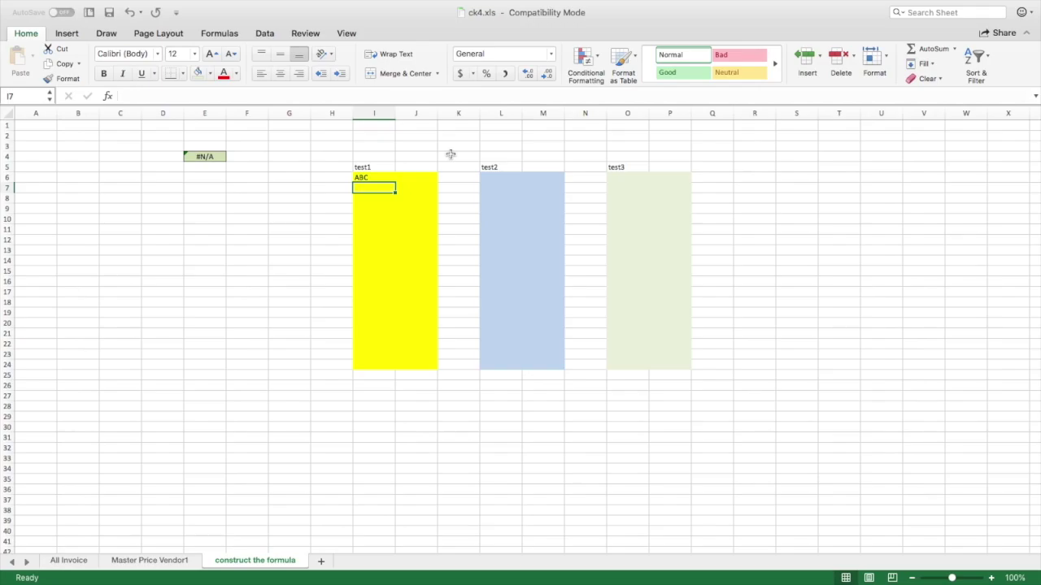
pyautogui.click(367, 178)
pyautogui.press('F2')
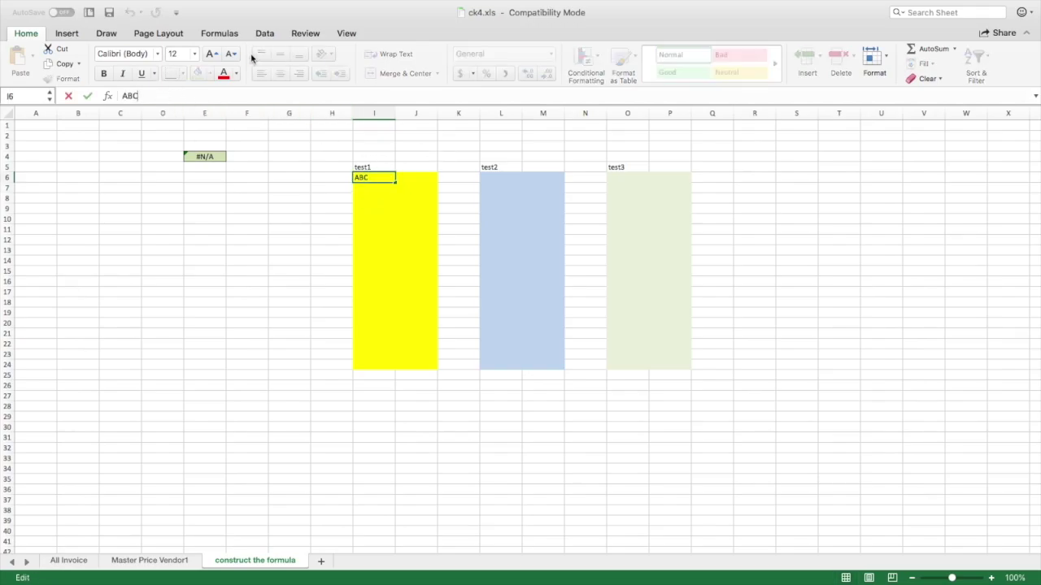
pyautogui.press('Escape')
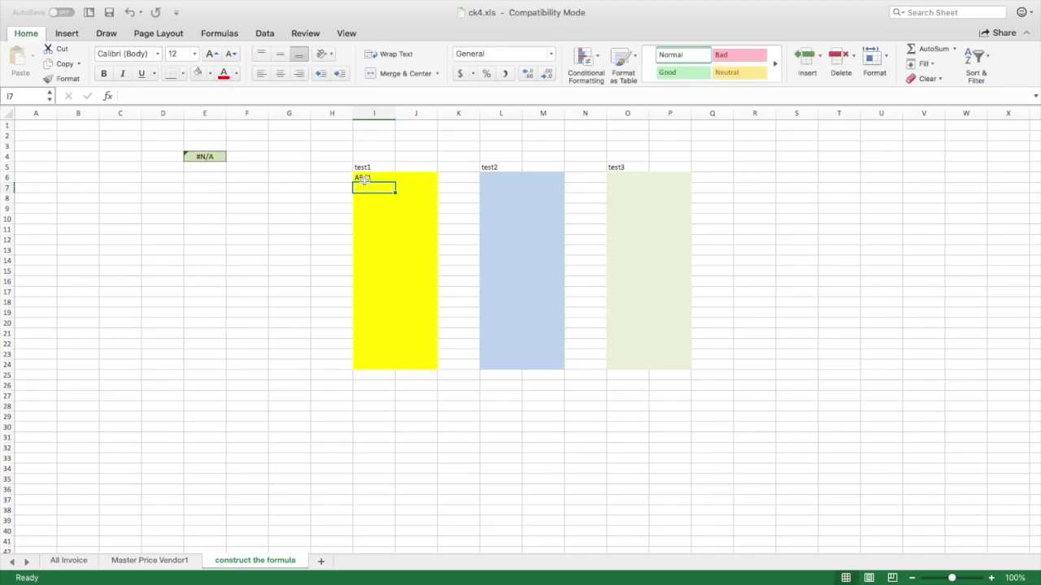
pyautogui.moveTo(395, 182); pyautogui.dragTo(396, 367)
# Enter DEF1 in cell L6 and fill the series down to DEF19 in L24.
pyautogui.click(490, 175)
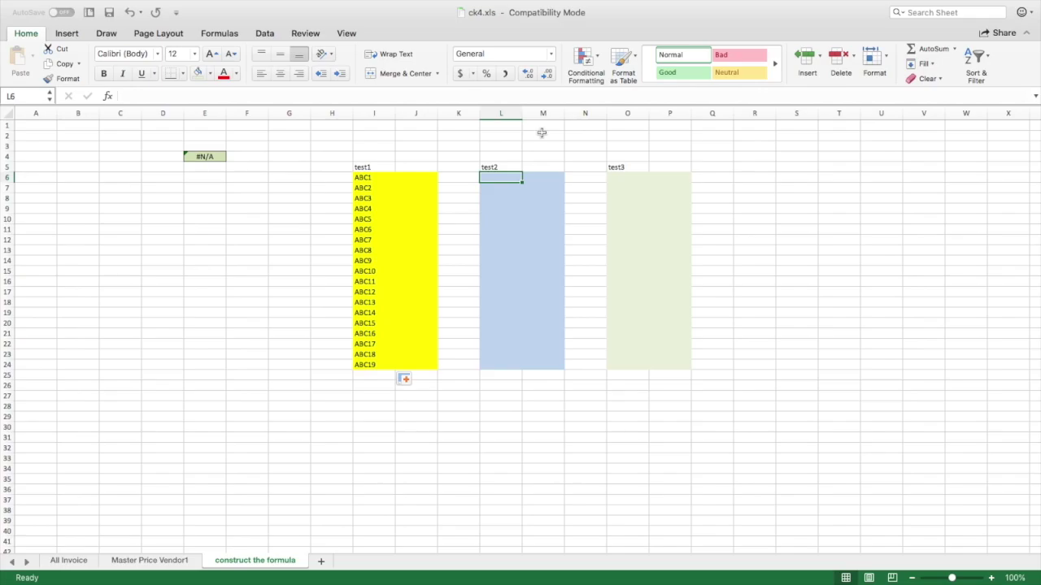
pyautogui.write('DEF1')
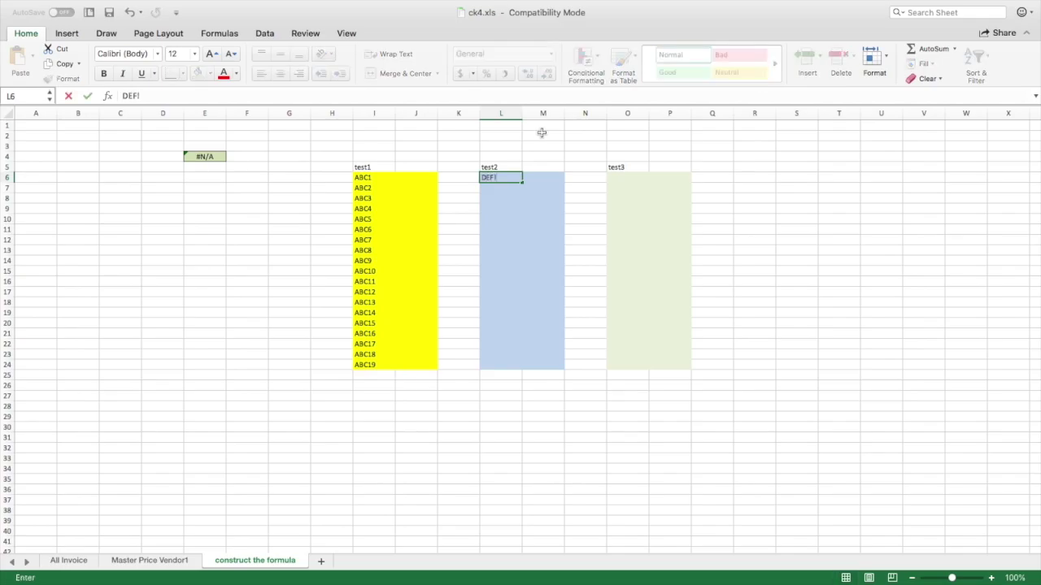
pyautogui.press('Return')
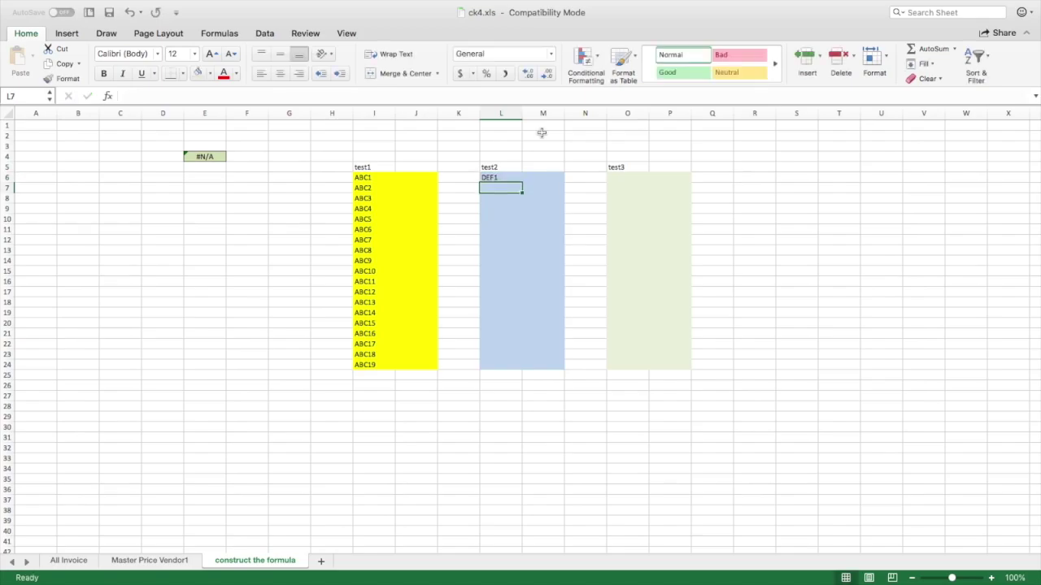
pyautogui.click(491, 177)
pyautogui.moveTo(525, 181); pyautogui.dragTo(532, 366)
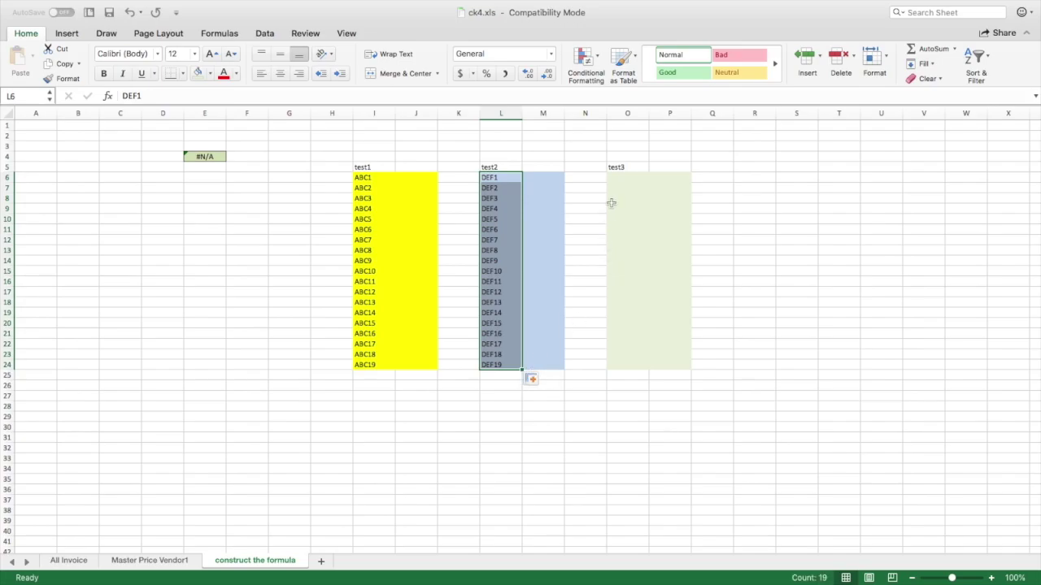
# Enter GHI1 in cell O6 and fill the series down to GHI19 in O24.
pyautogui.click(624, 181)
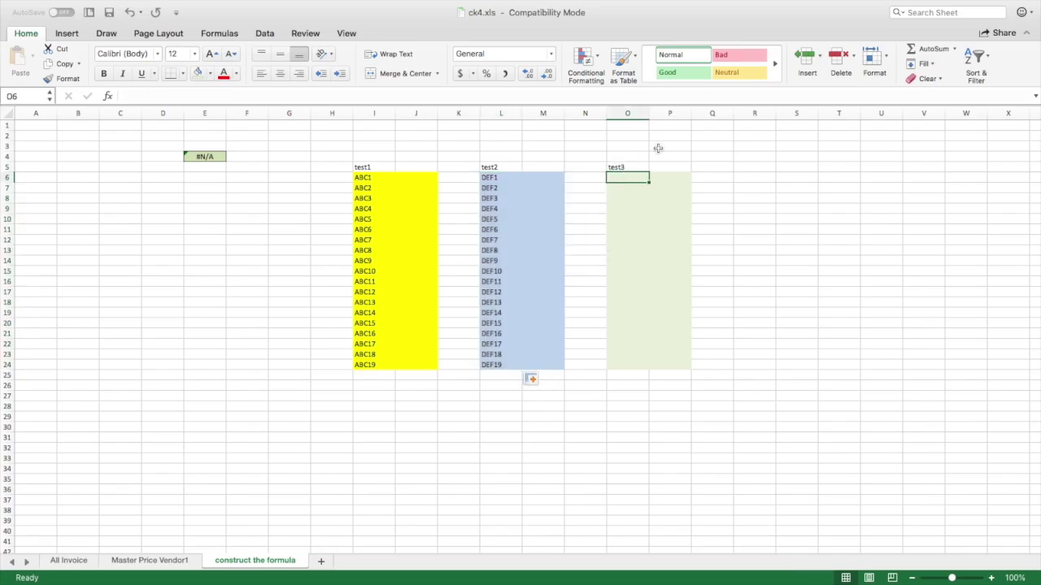
pyautogui.write('GHI1')
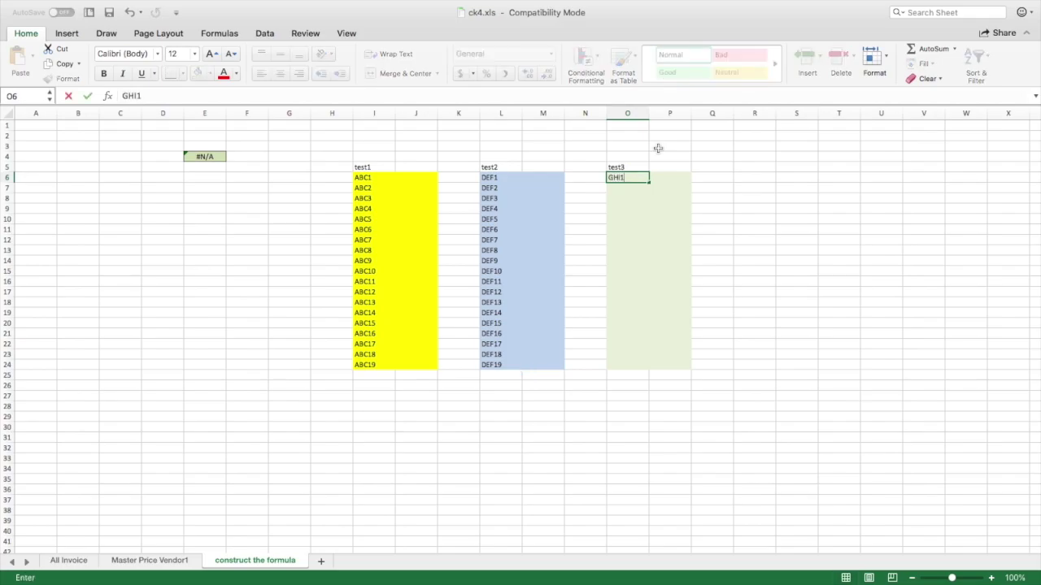
pyautogui.press('Return')
pyautogui.click(632, 177)
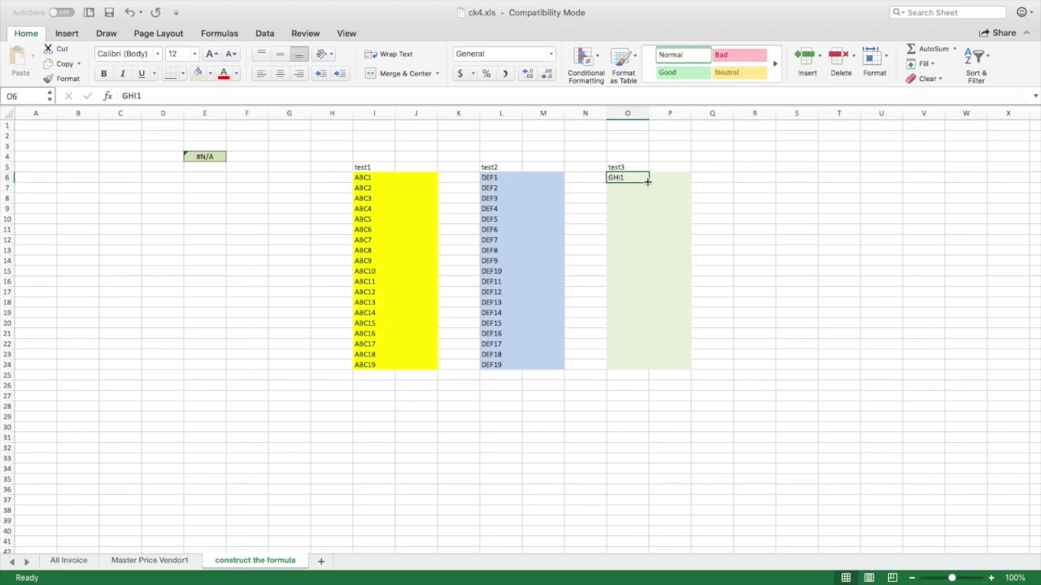
pyautogui.moveTo(649, 182); pyautogui.dragTo(650, 368)
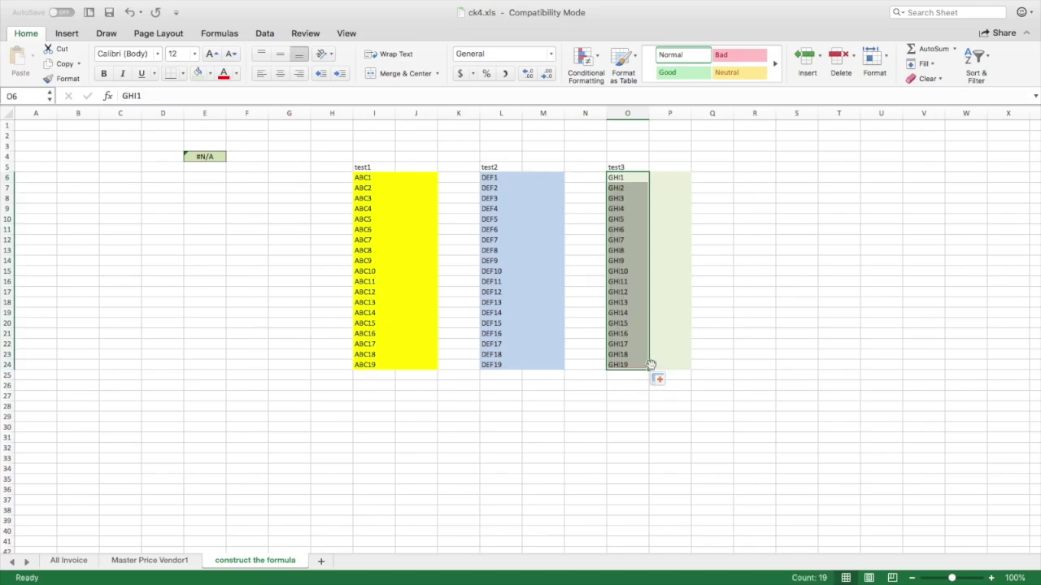
# Enter the formula =RAND()*500 in cell J6 of the test1 range.
pyautogui.click(409, 176)
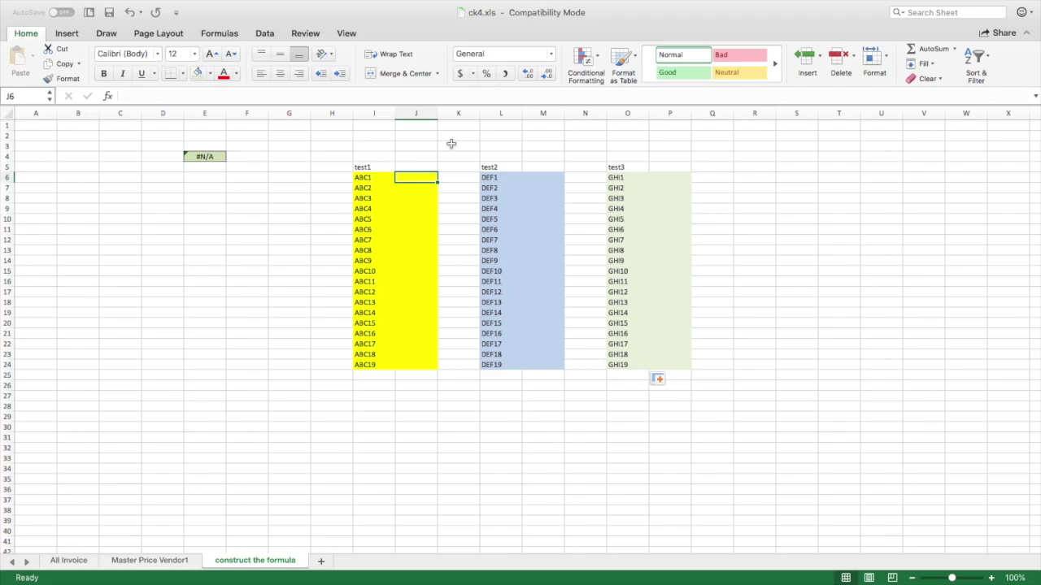
pyautogui.write('=r')
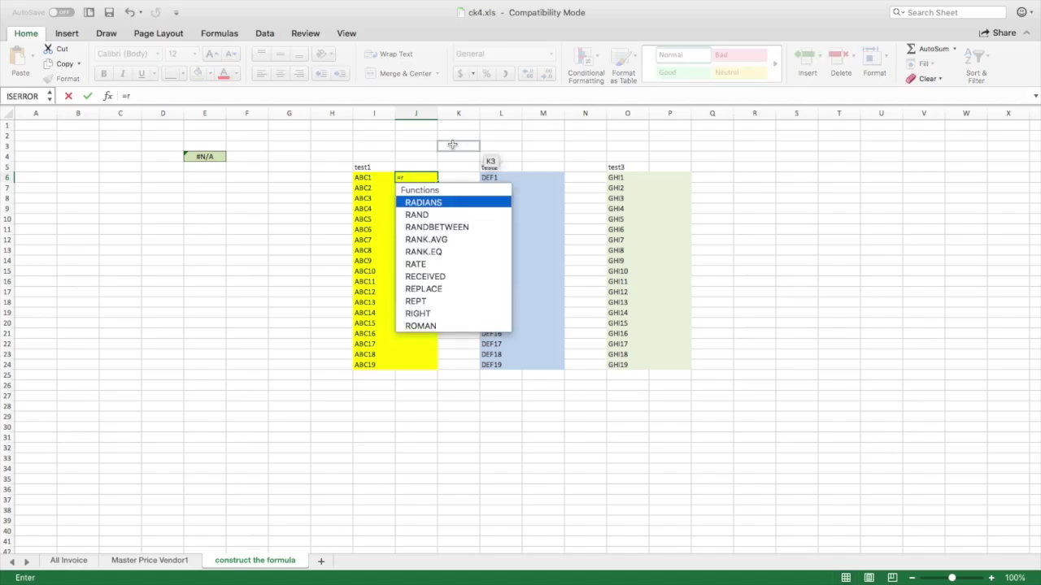
pyautogui.doubleClick(417, 216)
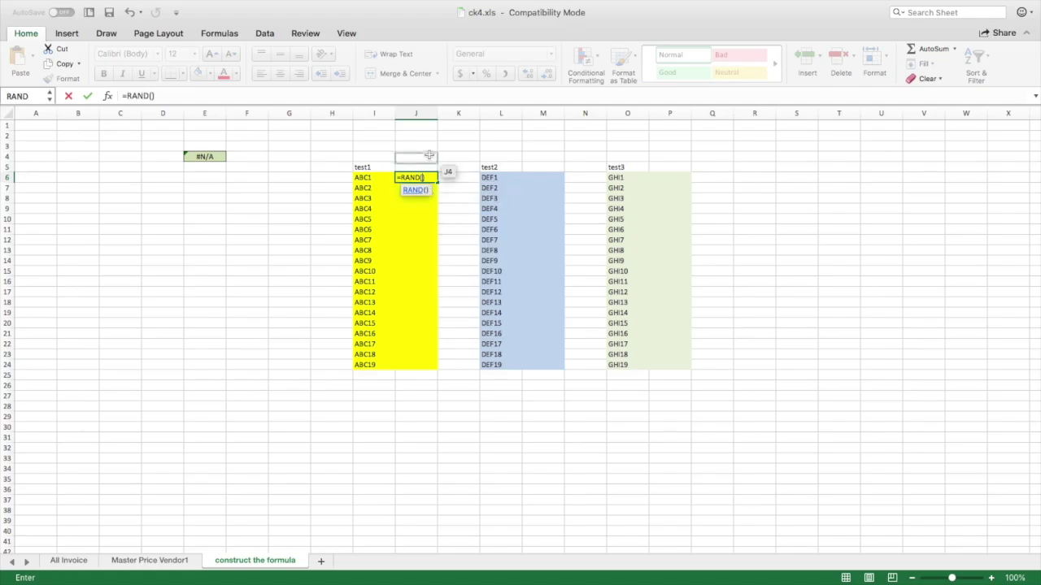
pyautogui.click(431, 177)
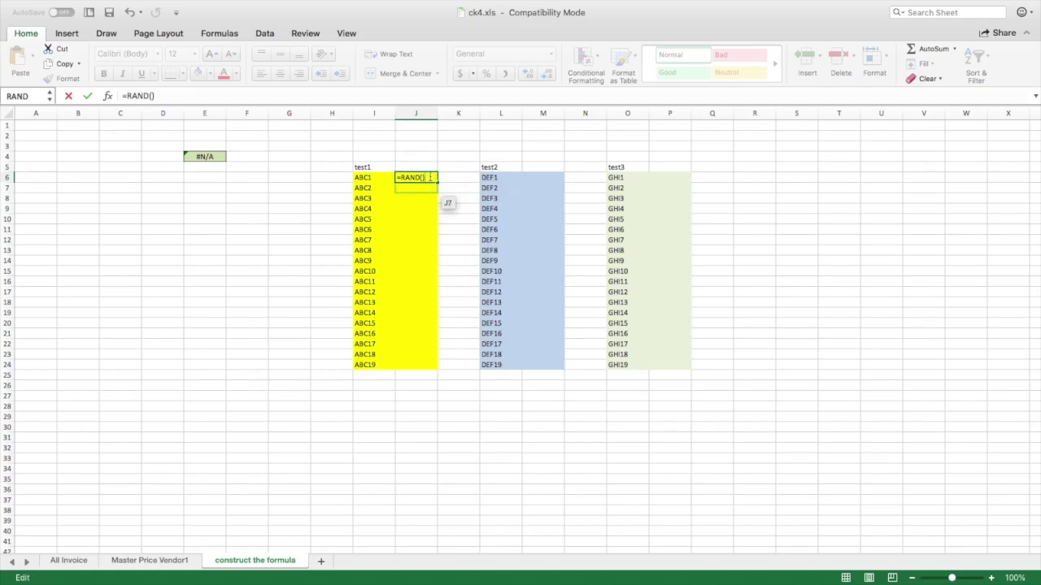
pyautogui.write('*100')
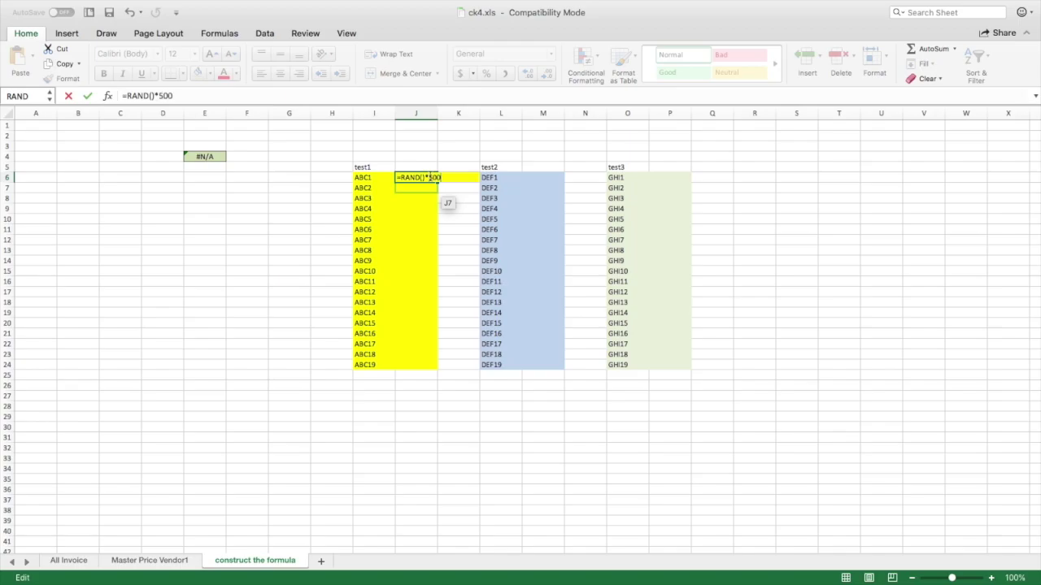
pyautogui.press('Return')
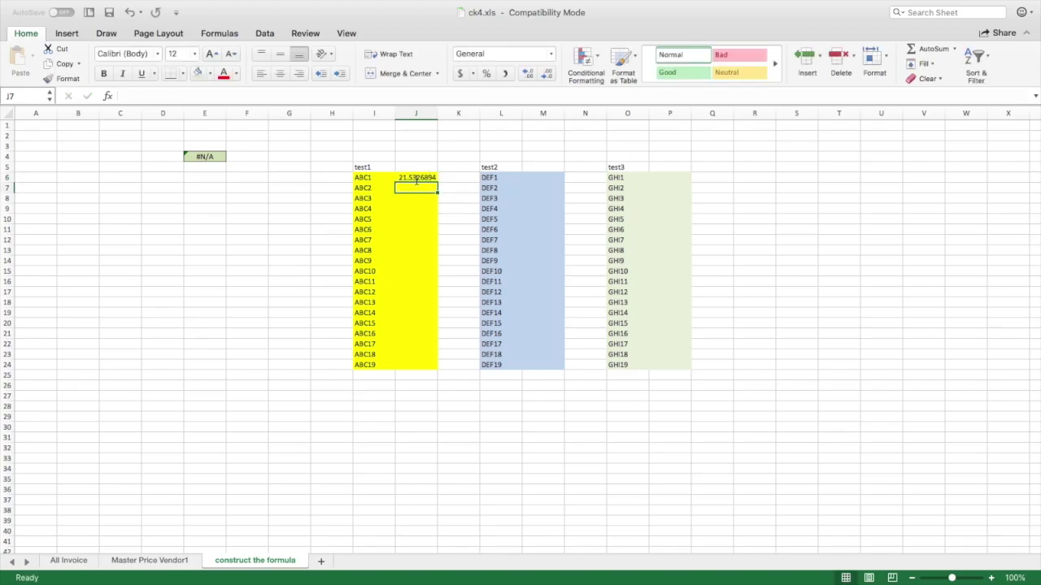
# Reduce cell J6 to two decimal places and fill its formula down to J24.
pyautogui.press('Up')
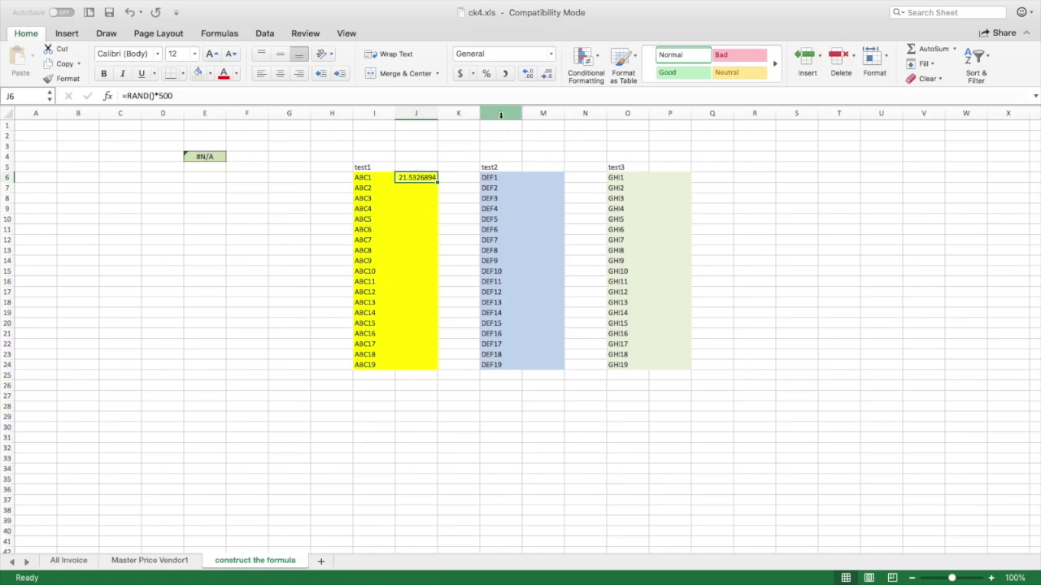
pyautogui.click(546, 76)
pyautogui.click(545, 76)
pyautogui.click(546, 76)
pyautogui.click(545, 75)
pyautogui.click(546, 76)
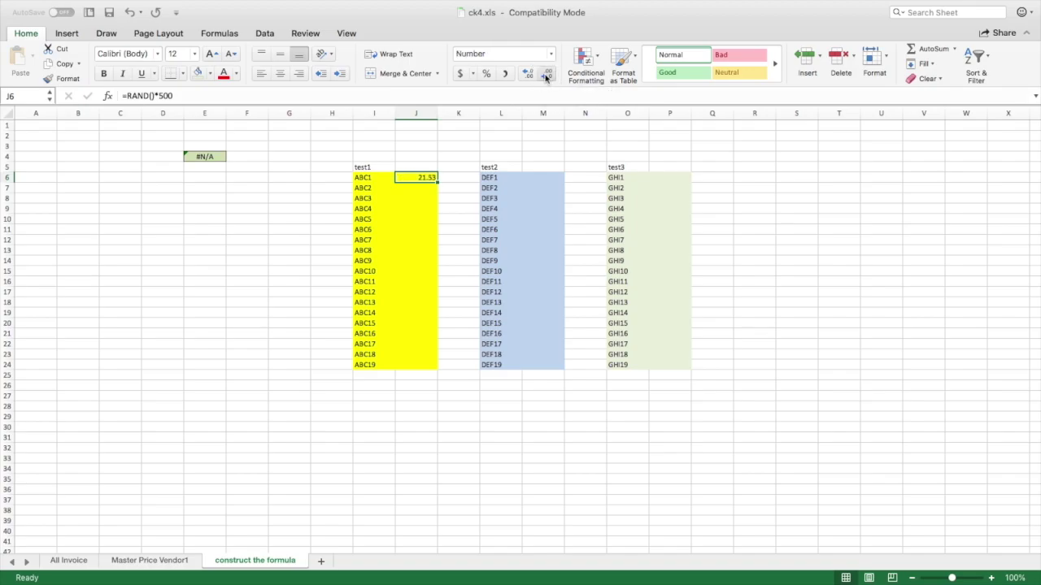
pyautogui.moveTo(437, 182); pyautogui.dragTo(436, 368)
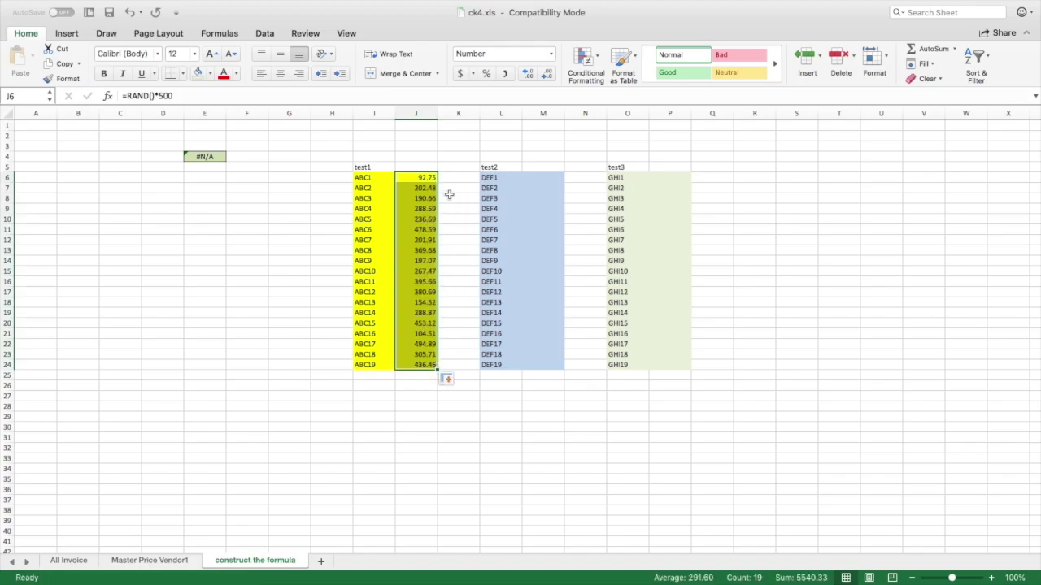
# Copy the random number cells J6:J24 into the test2 range from M6 and the test3 range from P6.
pyautogui.press('super+c')
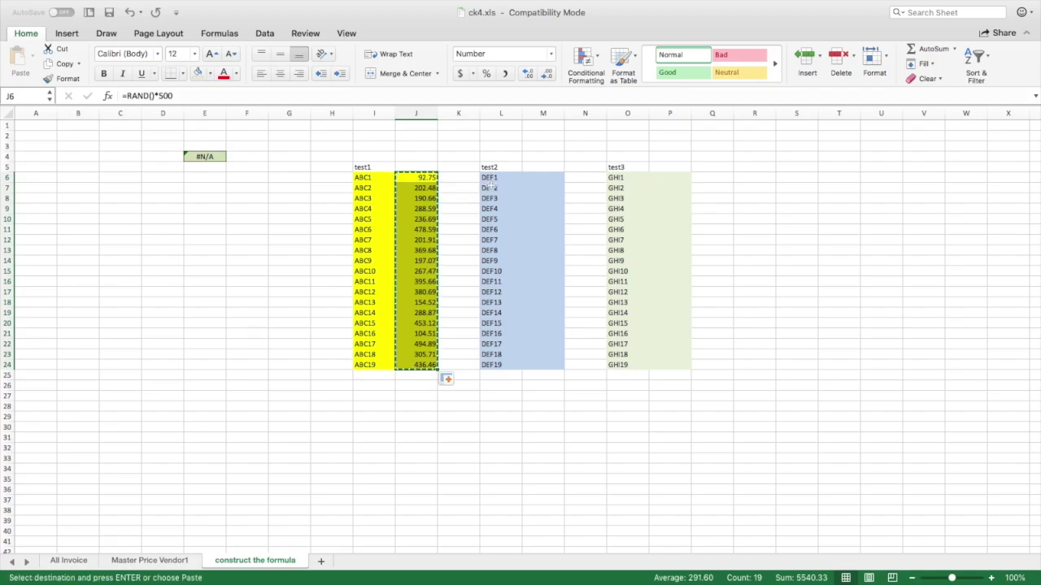
pyautogui.click(533, 176)
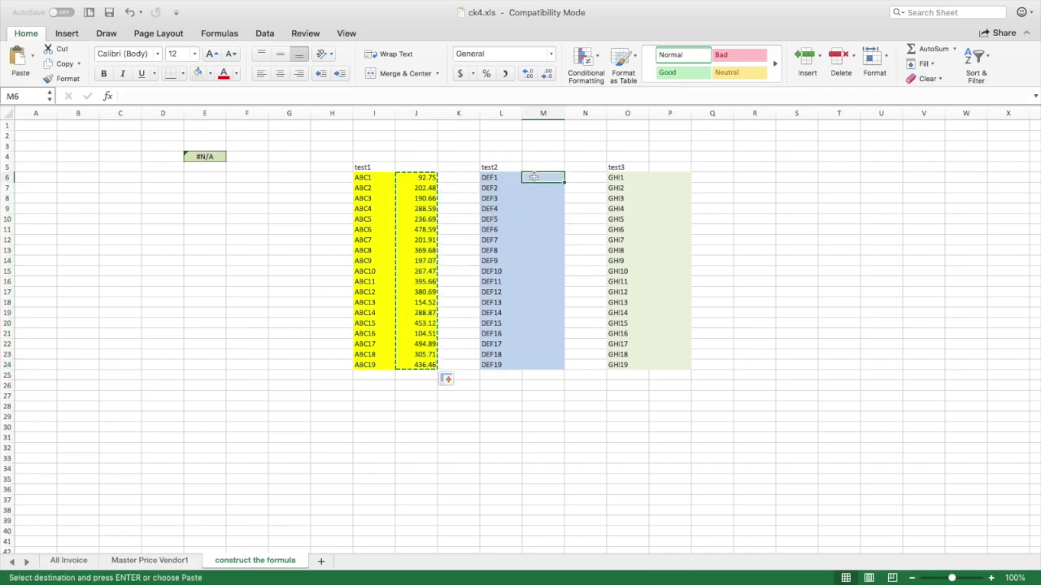
pyautogui.press('super+v')
pyautogui.click(678, 177)
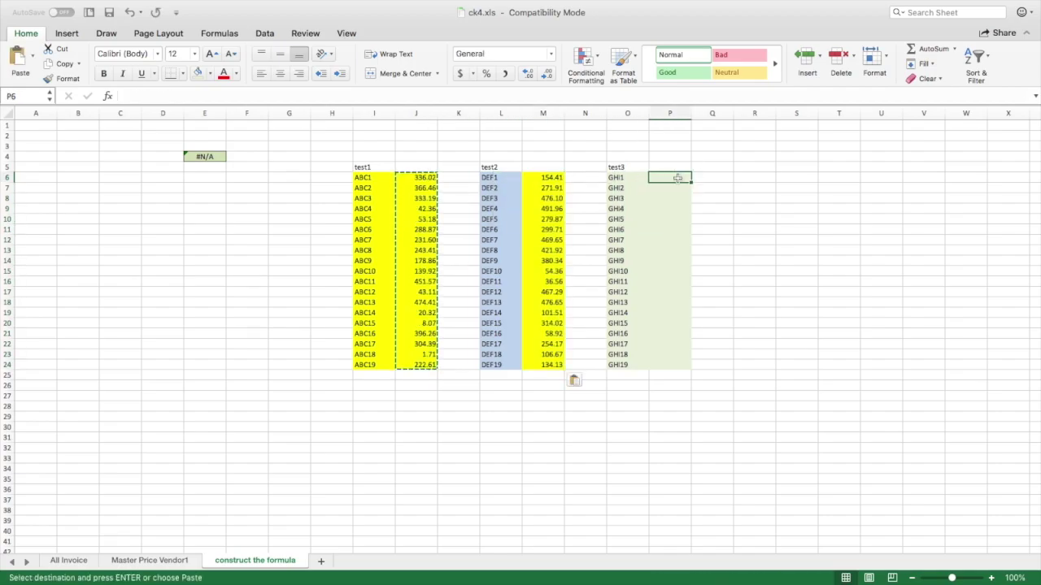
pyautogui.press('super+v')
pyautogui.click(727, 177)
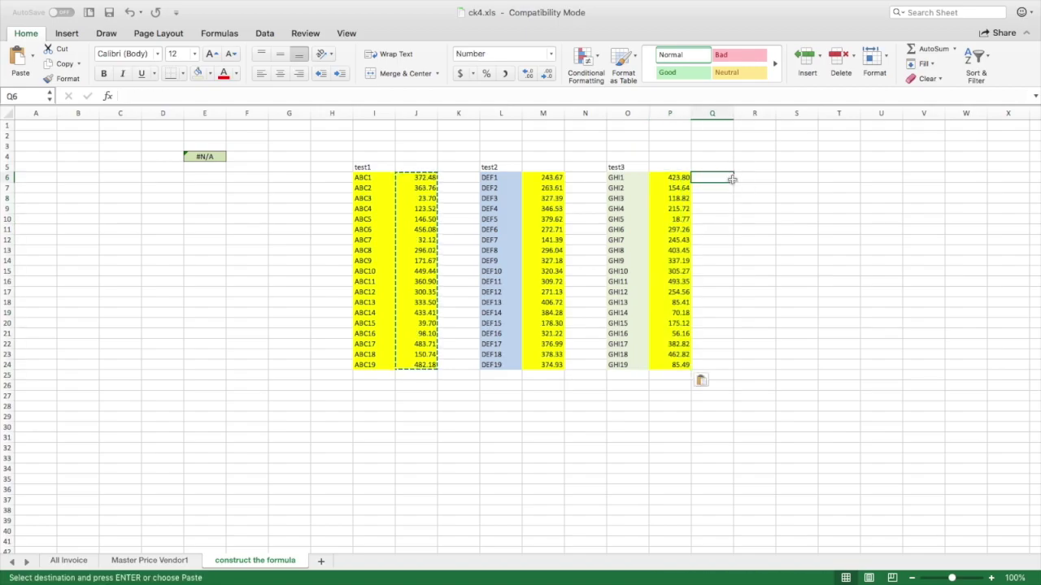
pyautogui.click(323, 197)
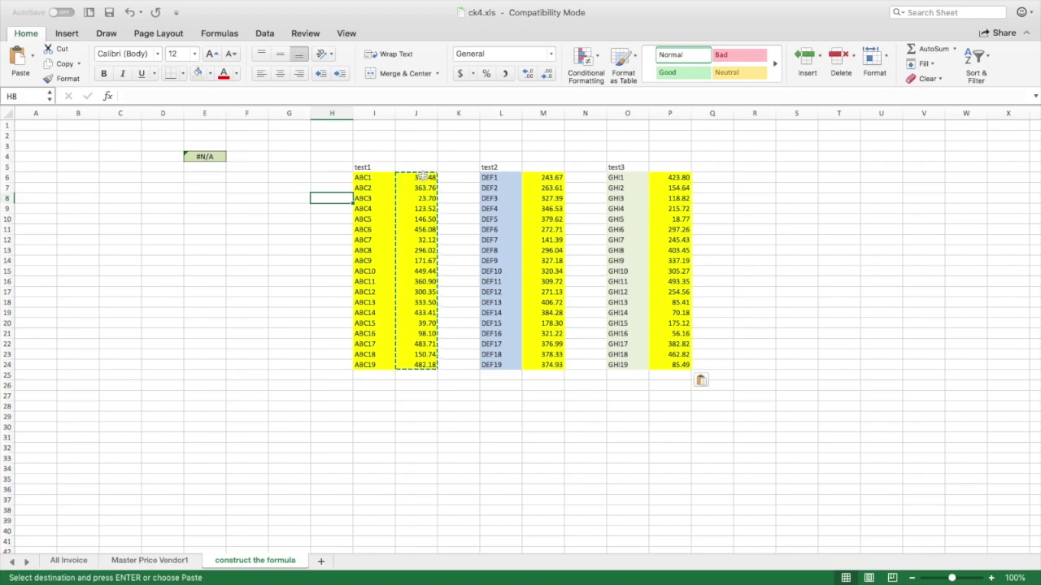
pyautogui.click(423, 175)
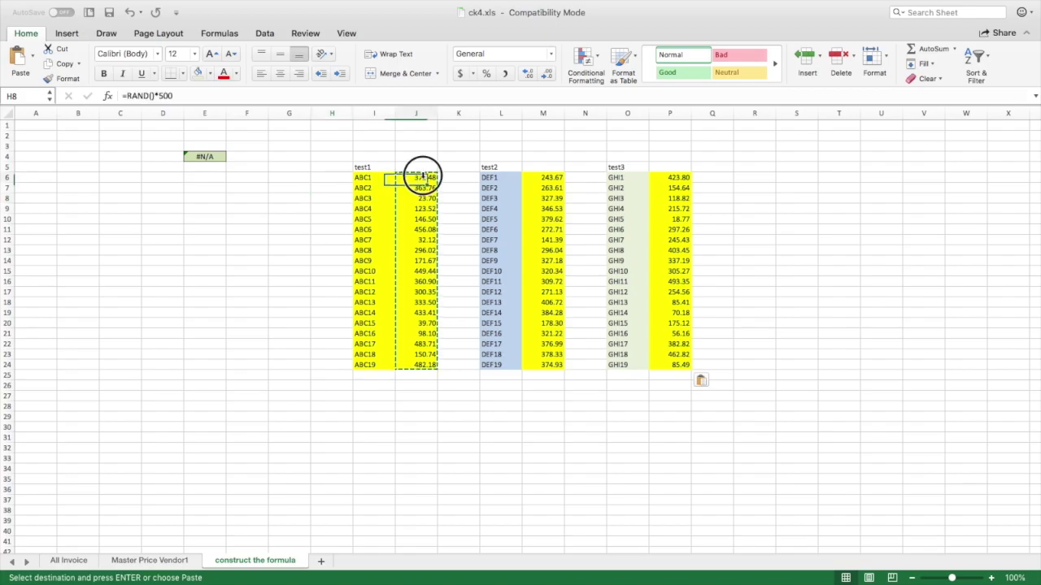
pyautogui.doubleClick(423, 176)
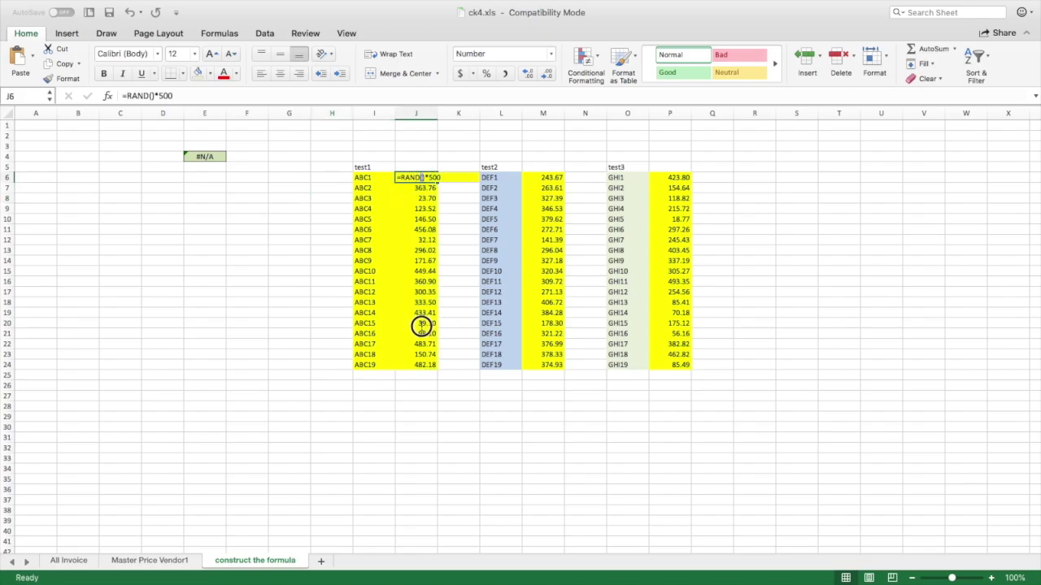
pyautogui.click(418, 146)
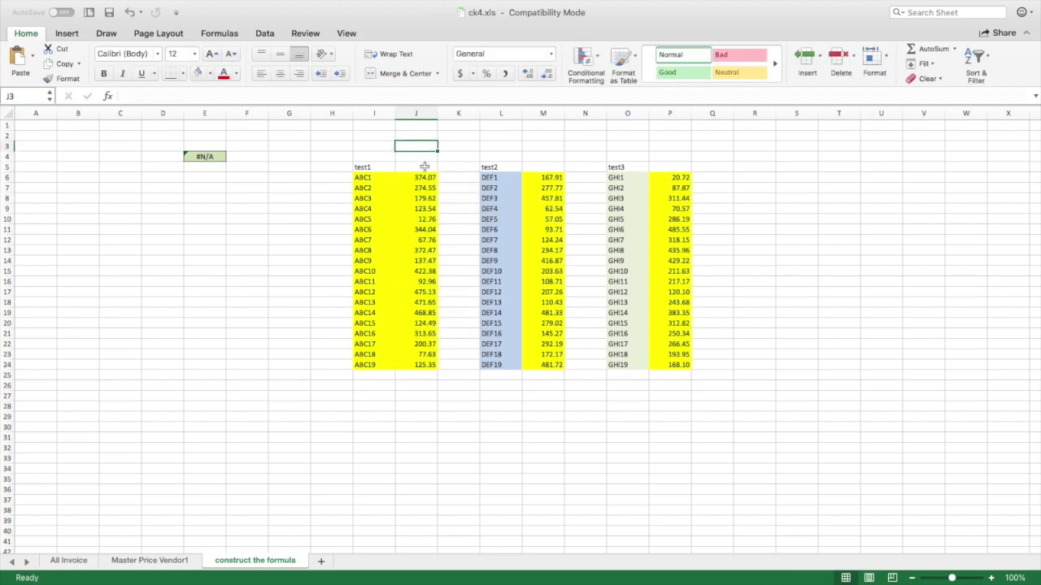
# Replace the random formulas in J6:J24 with fixed numbers by copying them and pasting only the values in place.
pyautogui.moveTo(423, 177); pyautogui.dragTo(421, 365)
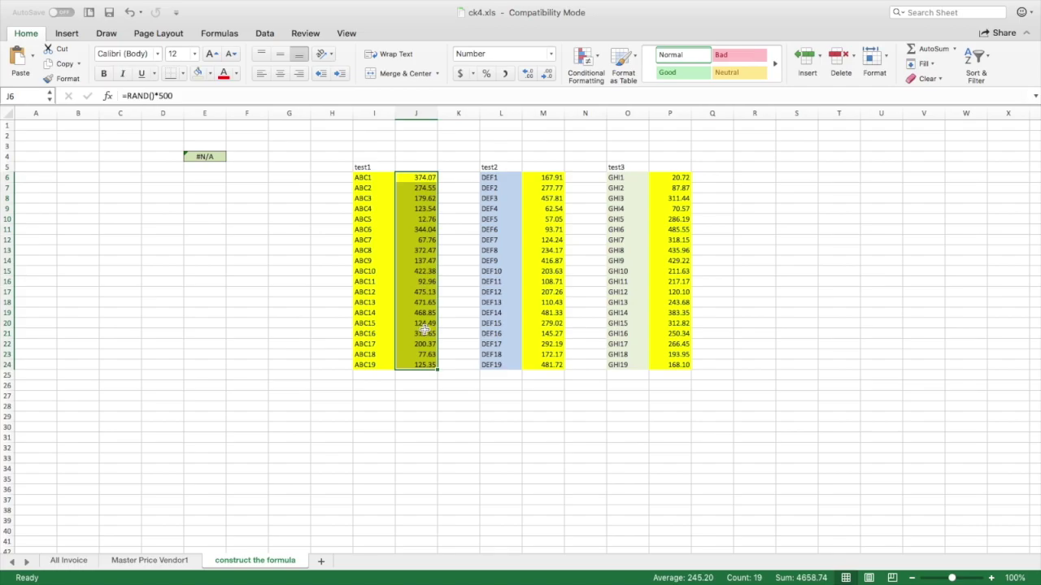
pyautogui.press('super+c')
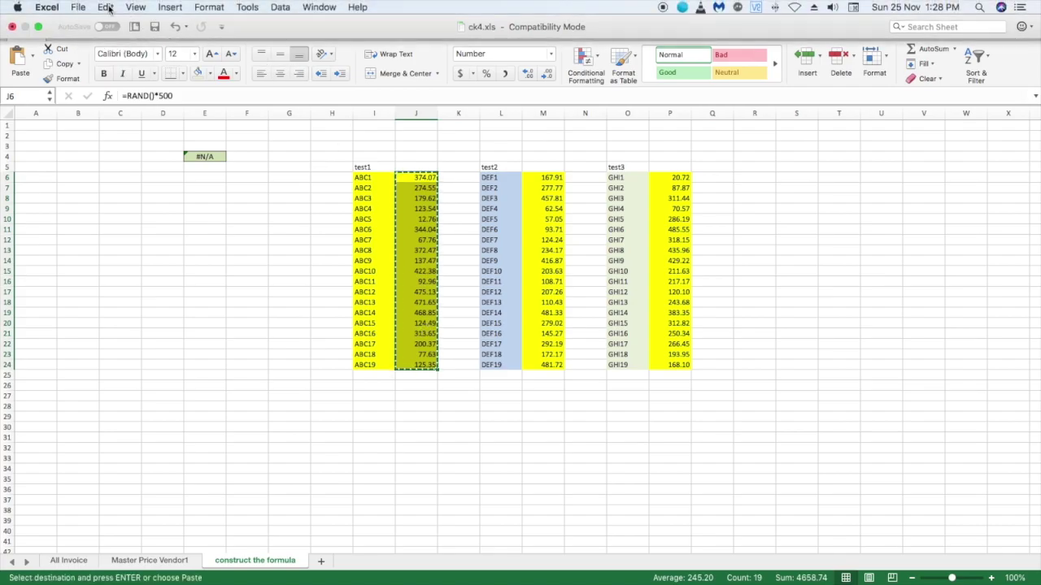
pyautogui.click(109, 7)
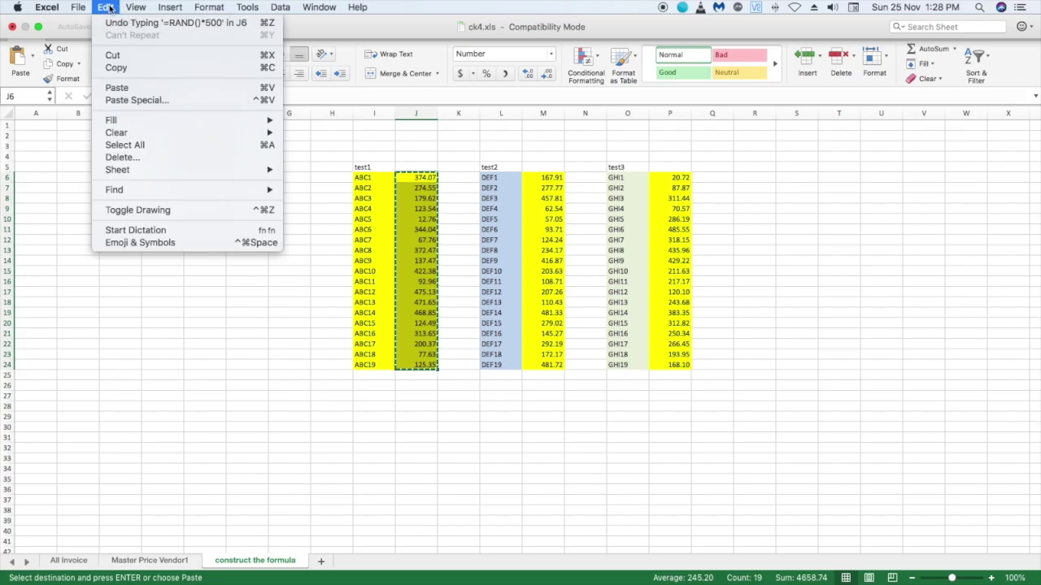
pyautogui.click(136, 100)
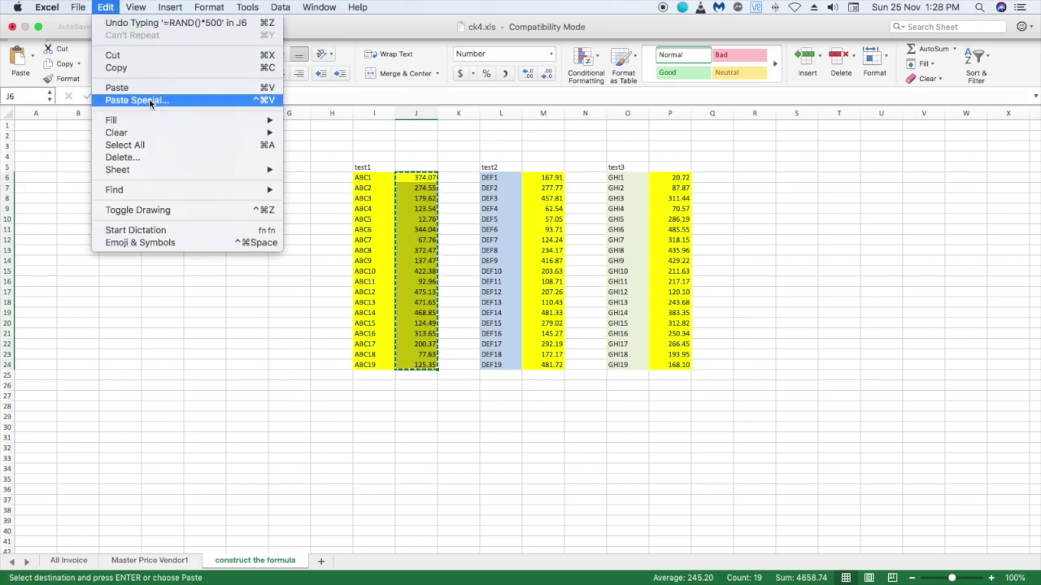
pyautogui.click(416, 158)
pyautogui.click(611, 331)
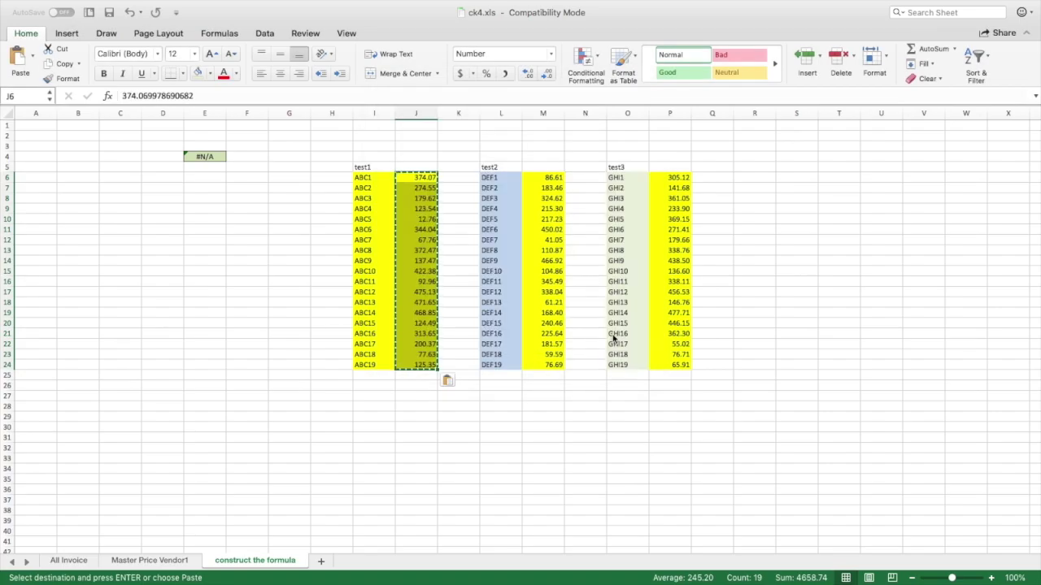
# Convert the random formulas in M6:M24 of test2 to static numbers with a values-only Paste Special over the same cells.
pyautogui.moveTo(549, 178); pyautogui.dragTo(551, 367)
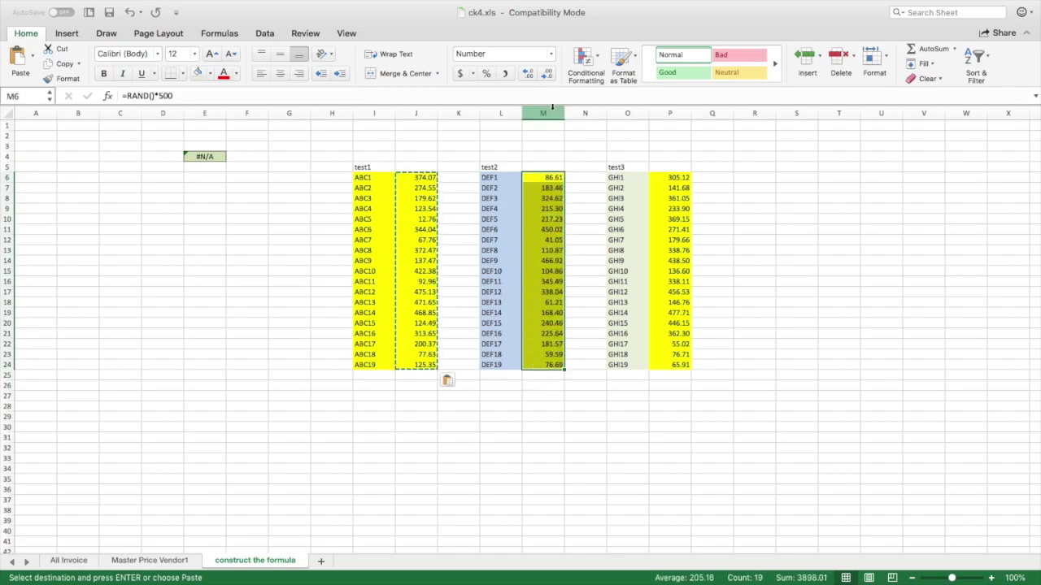
pyautogui.press('super+c')
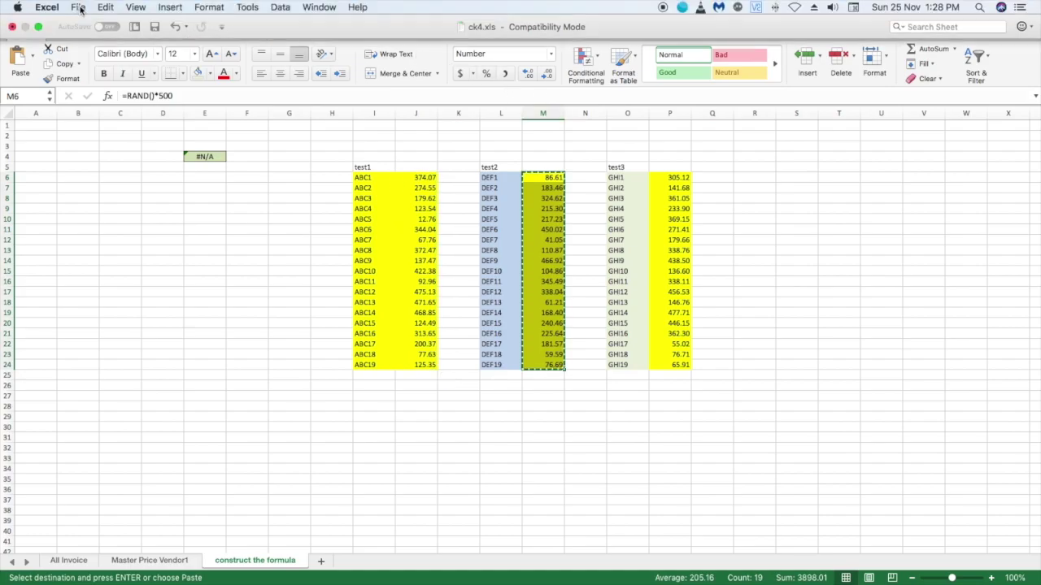
pyautogui.click(104, 8)
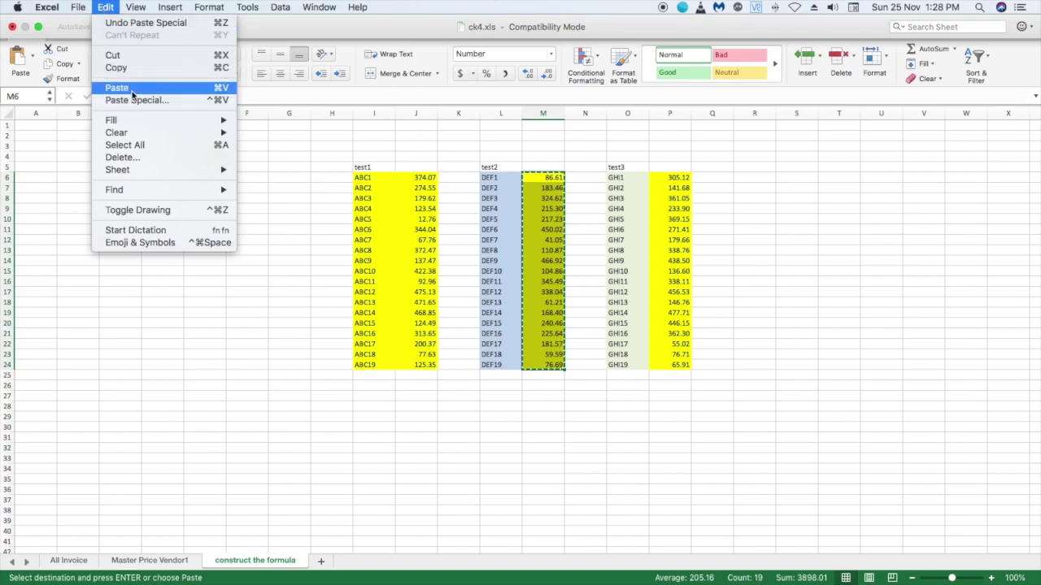
pyautogui.click(132, 100)
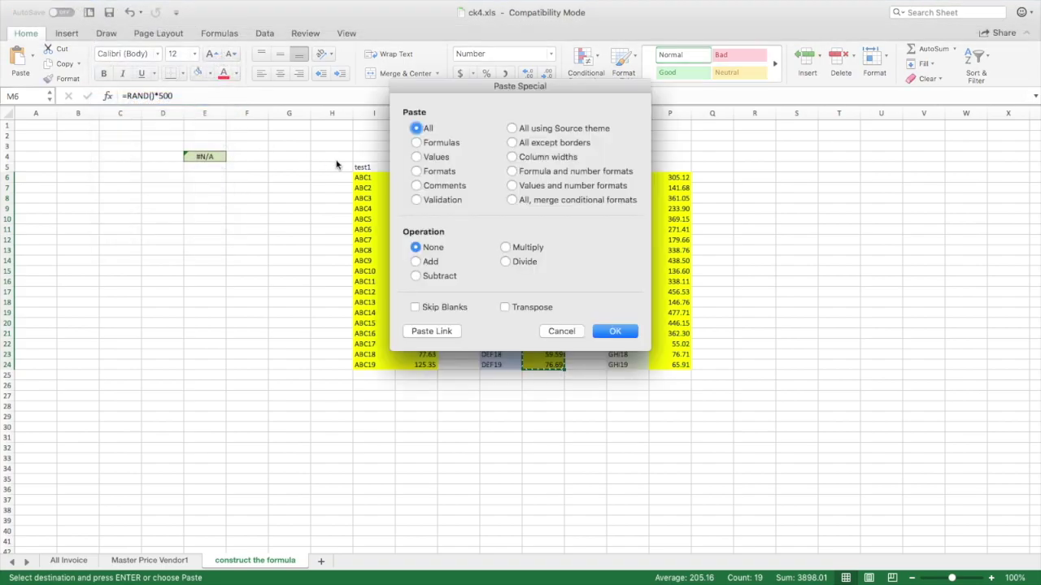
pyautogui.click(418, 159)
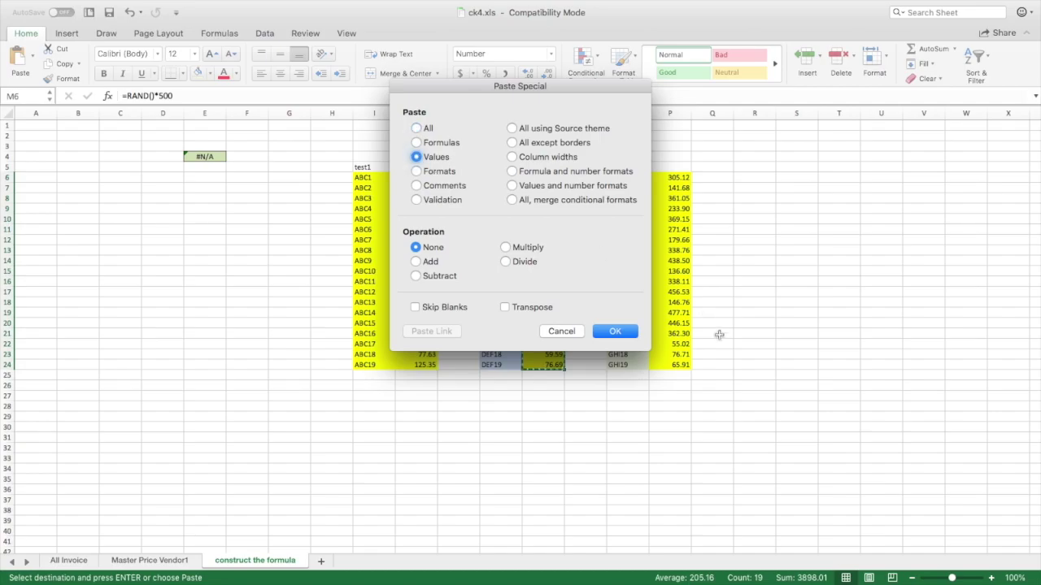
pyautogui.click(615, 331)
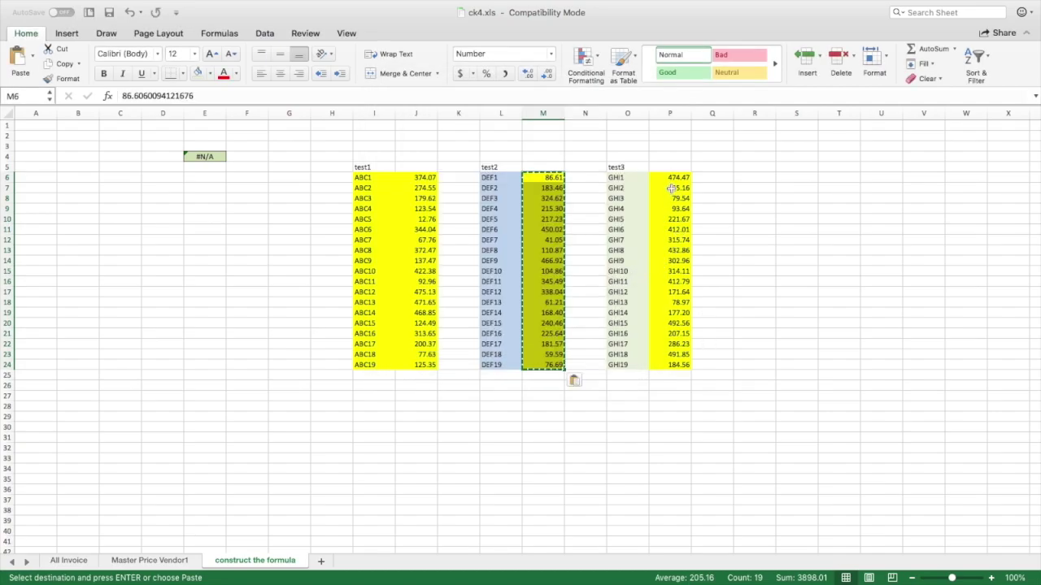
# Convert the random formulas in P6:P24 of test3 to fixed numbers by copying them and pasting only the values in place.
pyautogui.moveTo(672, 177); pyautogui.dragTo(674, 364)
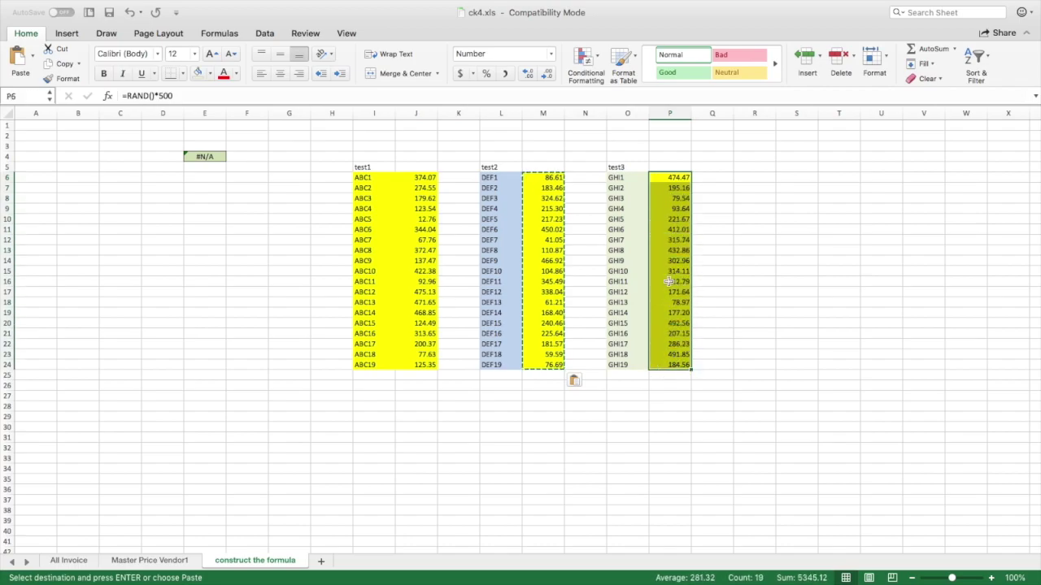
pyautogui.press('super+c')
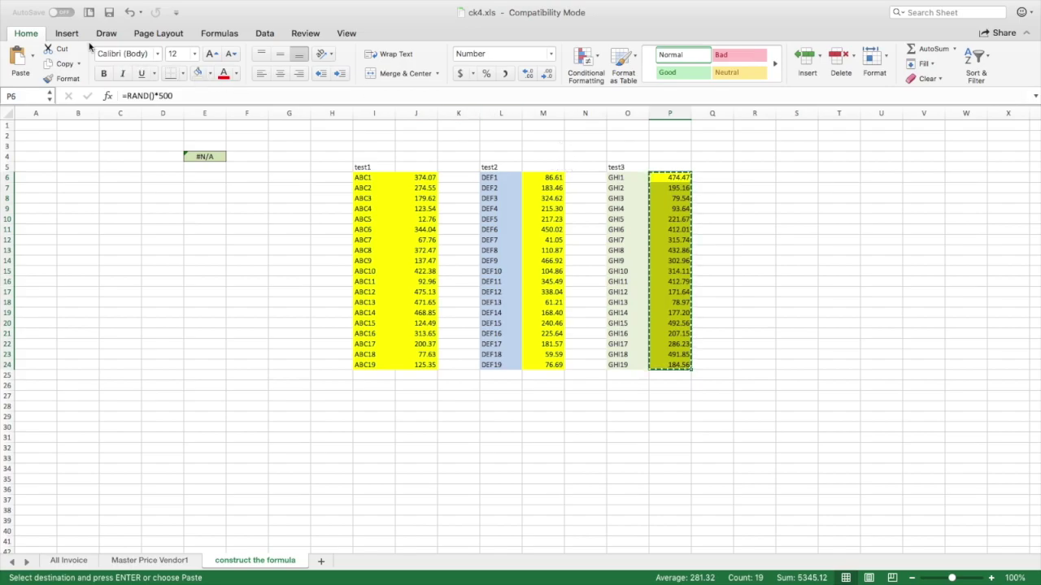
pyautogui.moveTo(81, 4)
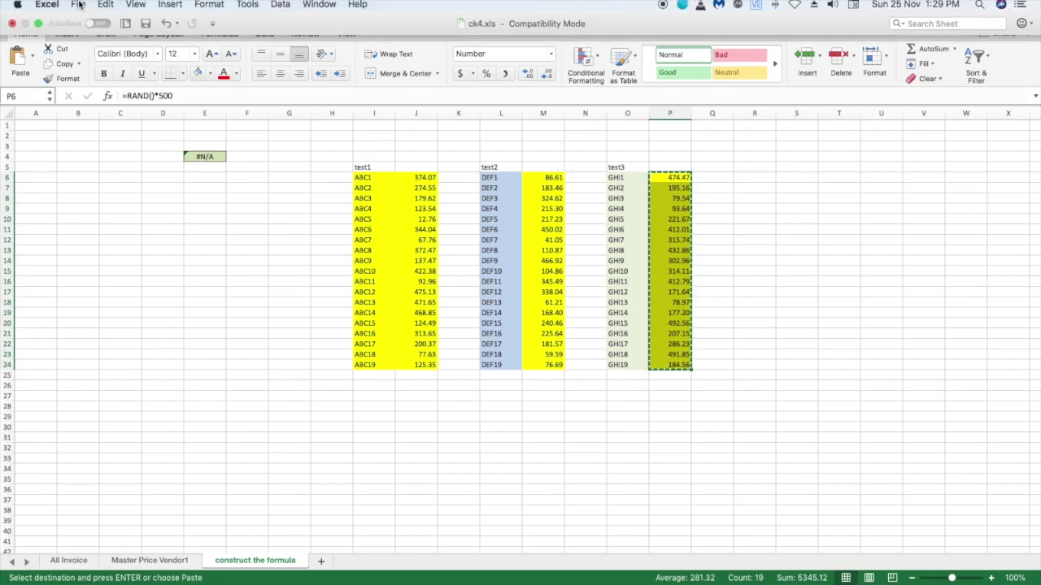
pyautogui.click(106, 9)
pyautogui.click(139, 99)
pyautogui.click(417, 158)
pyautogui.click(615, 332)
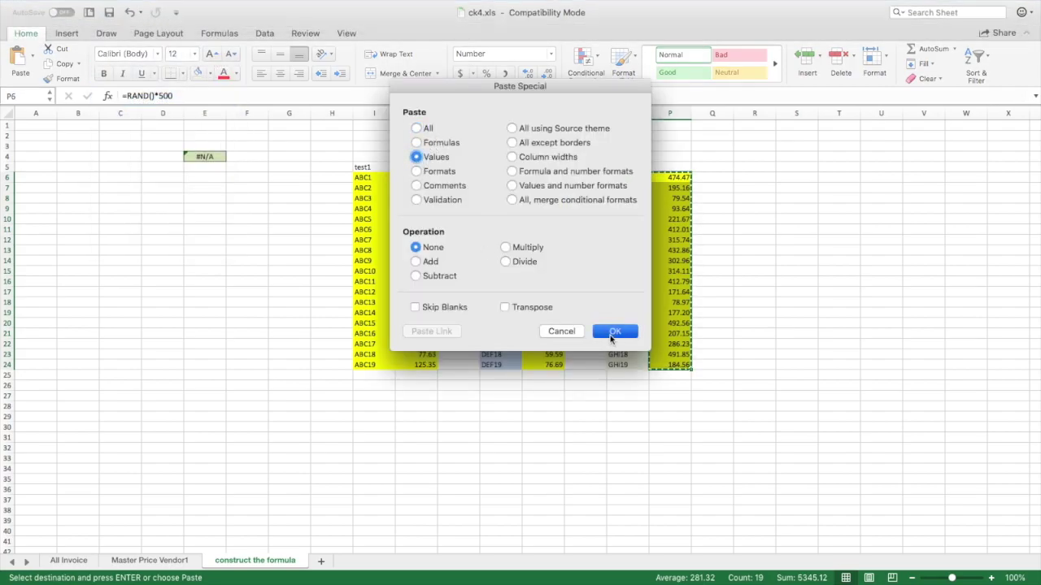
pyautogui.click(307, 243)
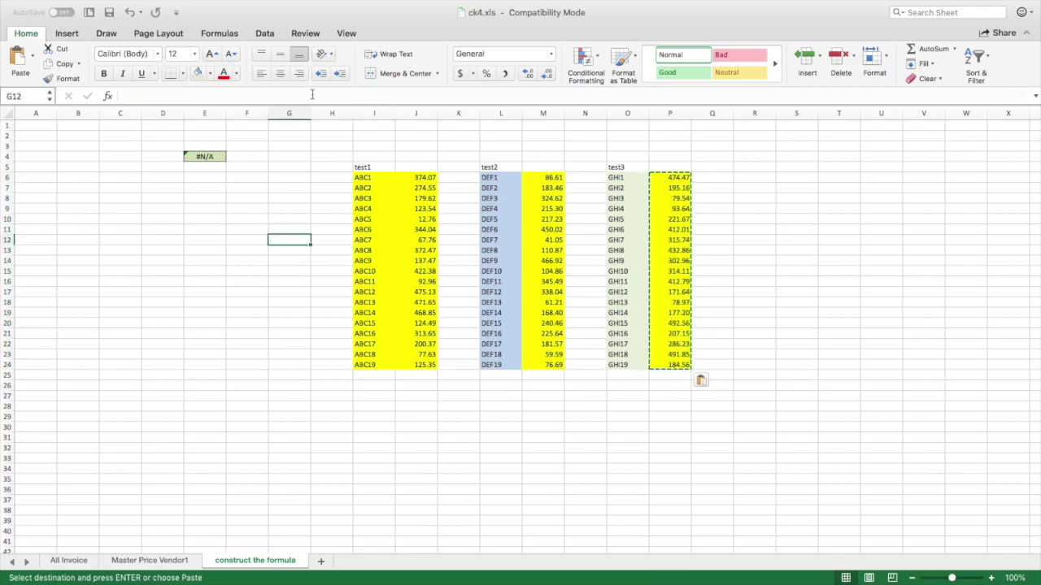
# Save the workbook and keep the Excel 97-2004 (.xls) format.
pyautogui.scroll(-1, 671, 169)
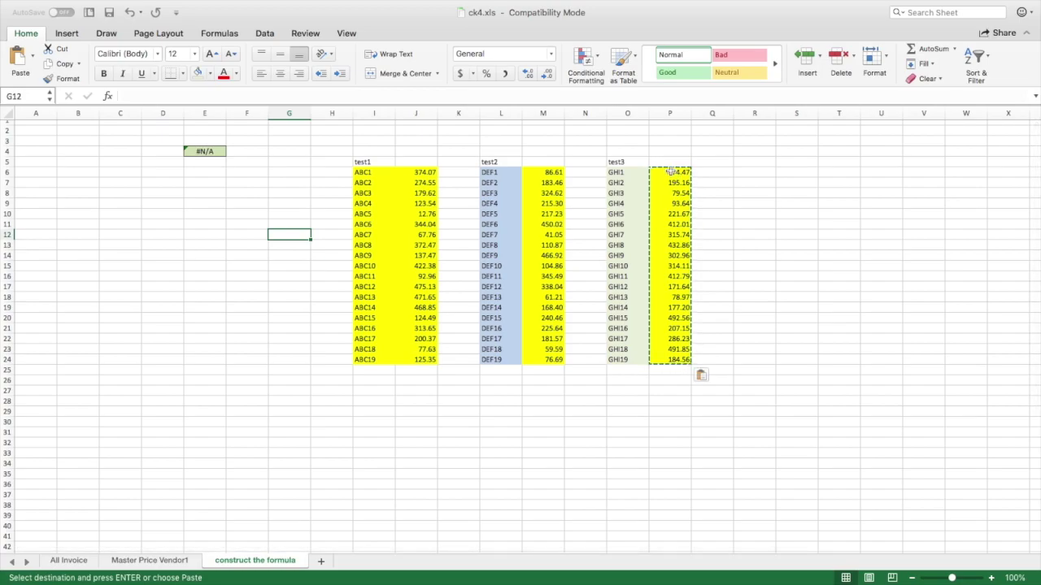
pyautogui.press('super+s')
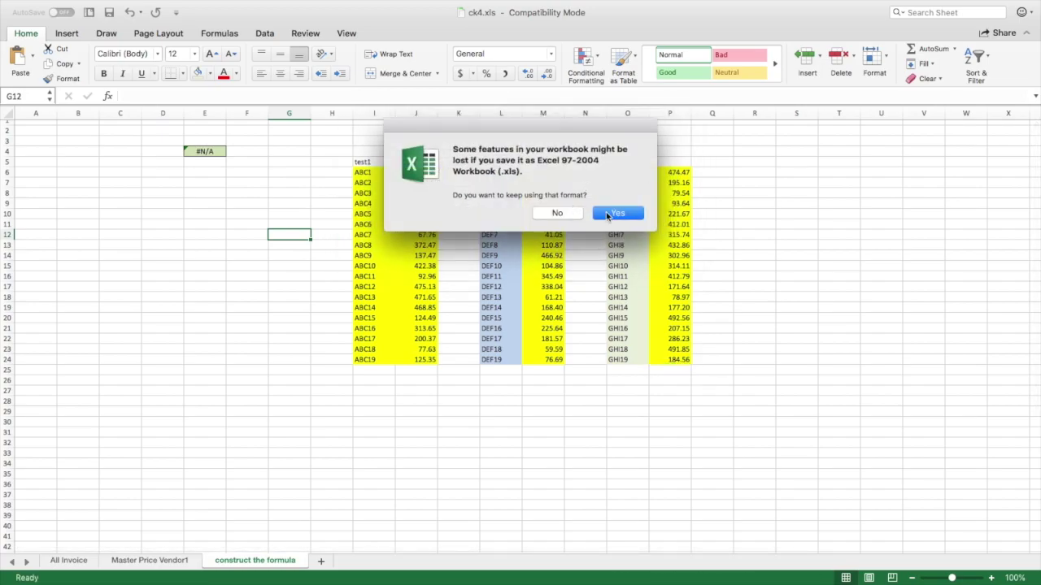
pyautogui.click(631, 216)
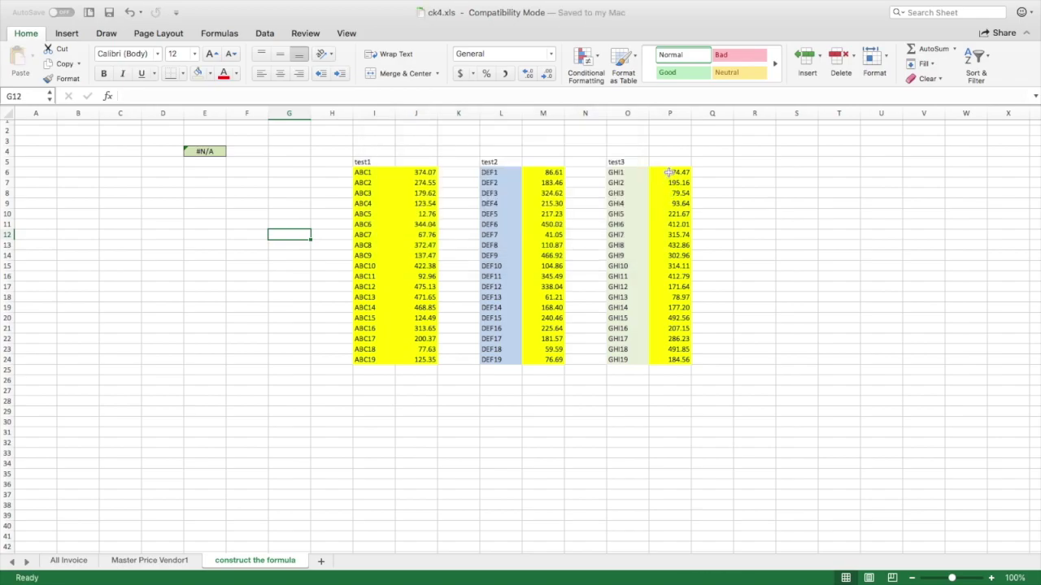
# Match the value columns to their codes by filling P6:P24 light green and M6:M24 with Dark Blue, Text 2, Lighter 80%.
pyautogui.moveTo(668, 173); pyautogui.dragTo(669, 359)
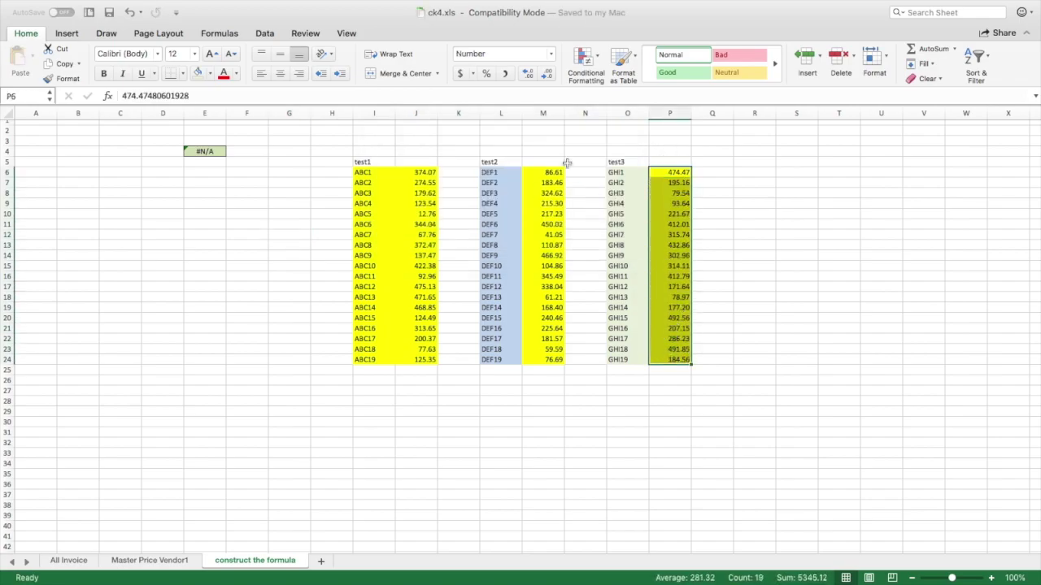
pyautogui.click(197, 73)
pyautogui.moveTo(544, 171); pyautogui.dragTo(561, 362)
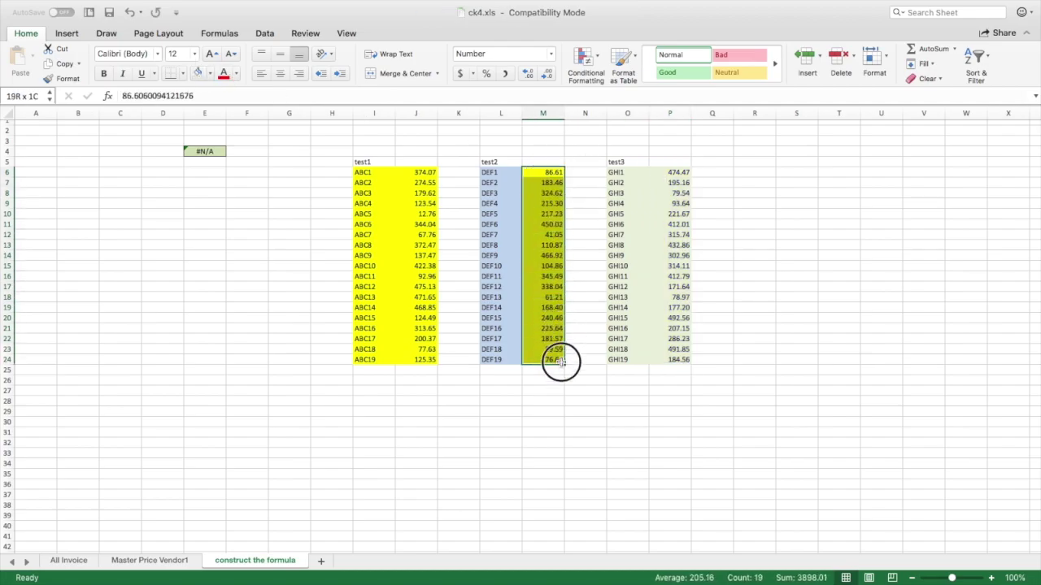
pyautogui.click(211, 74)
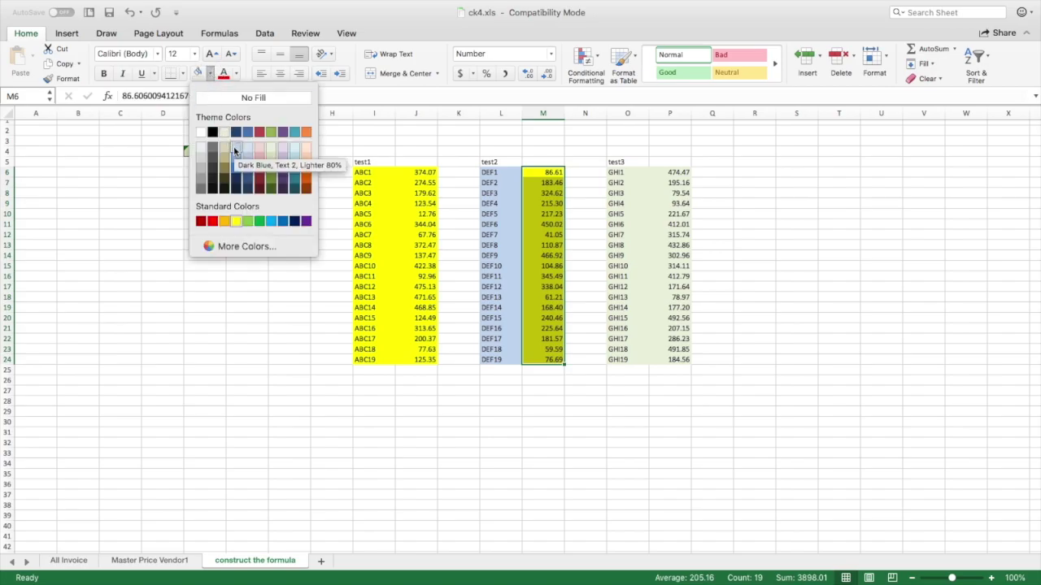
pyautogui.click(234, 150)
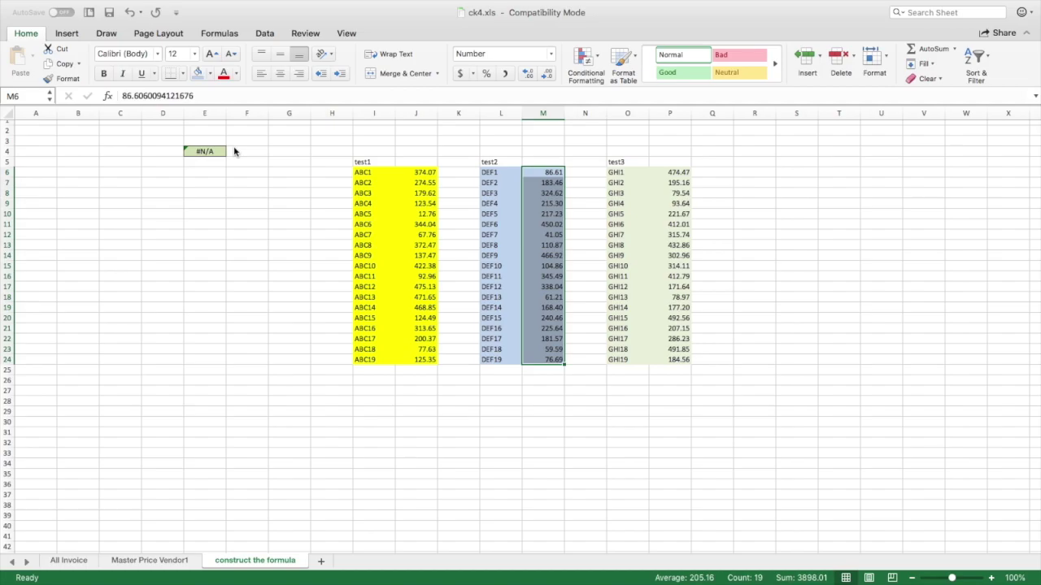
pyautogui.click(260, 245)
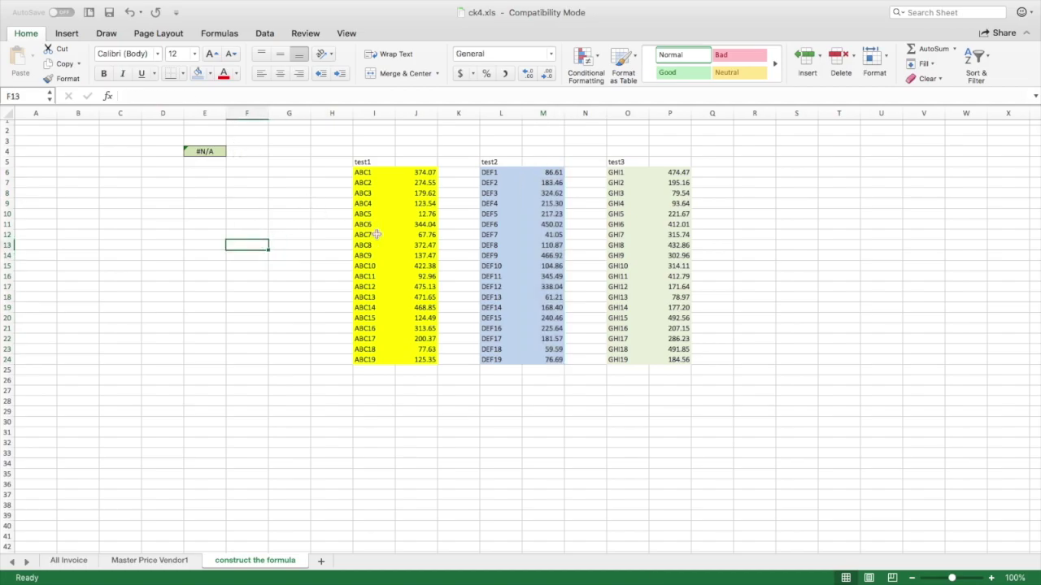
# Narrow the column pairs I:J, L:M and O:P so they fit closely around their codes and values.
pyautogui.moveTo(394, 115)
pyautogui.mouseDown()
pyautogui.moveTo(378, 114)
pyautogui.moveTo(420, 114)
pyautogui.moveTo(404, 114)
pyautogui.mouseUp()
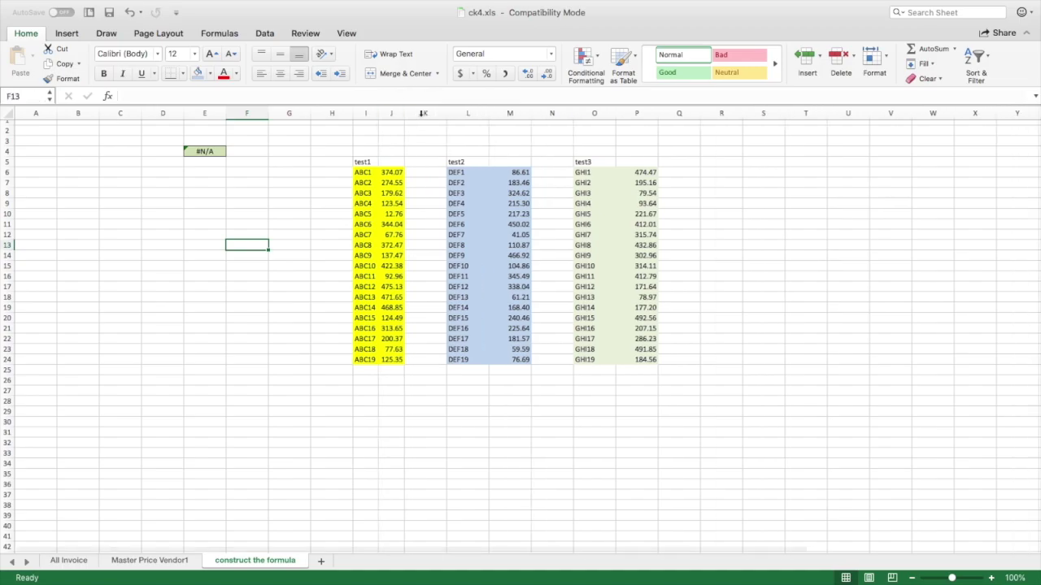
pyautogui.moveTo(487, 112)
pyautogui.mouseDown()
pyautogui.moveTo(471, 113)
pyautogui.moveTo(497, 113)
pyautogui.mouseUp()
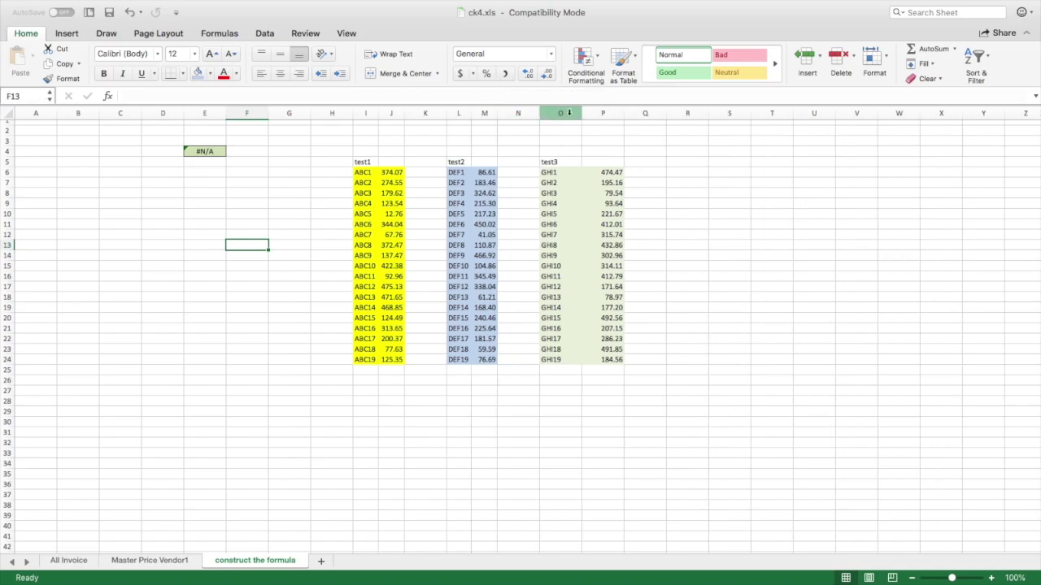
pyautogui.moveTo(581, 113)
pyautogui.mouseDown()
pyautogui.moveTo(564, 112)
pyautogui.moveTo(607, 113)
pyautogui.moveTo(590, 113)
pyautogui.mouseUp()
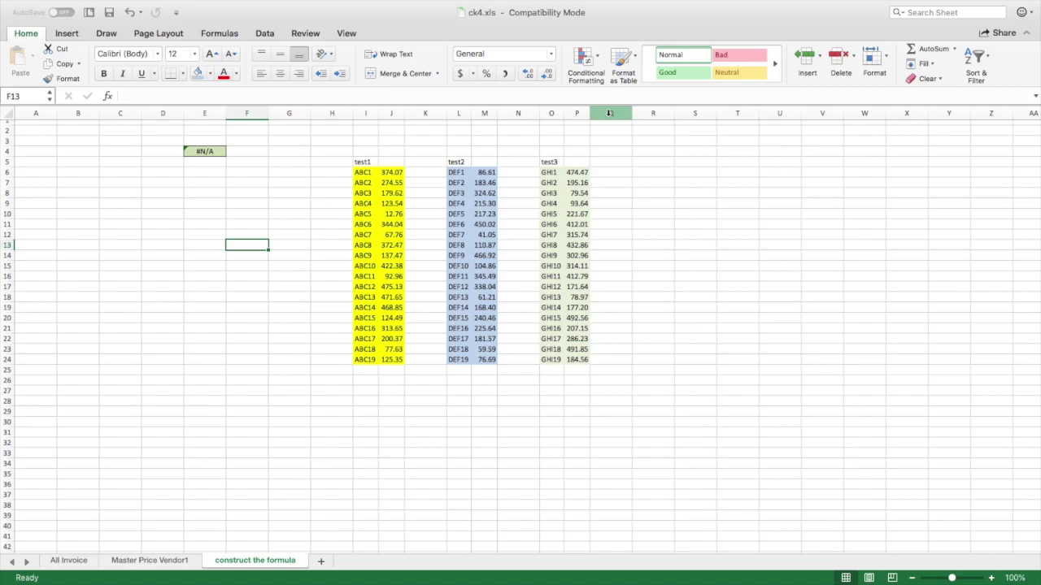
# Enter the lookup code ABC19 in cell D6.
pyautogui.click(197, 172)
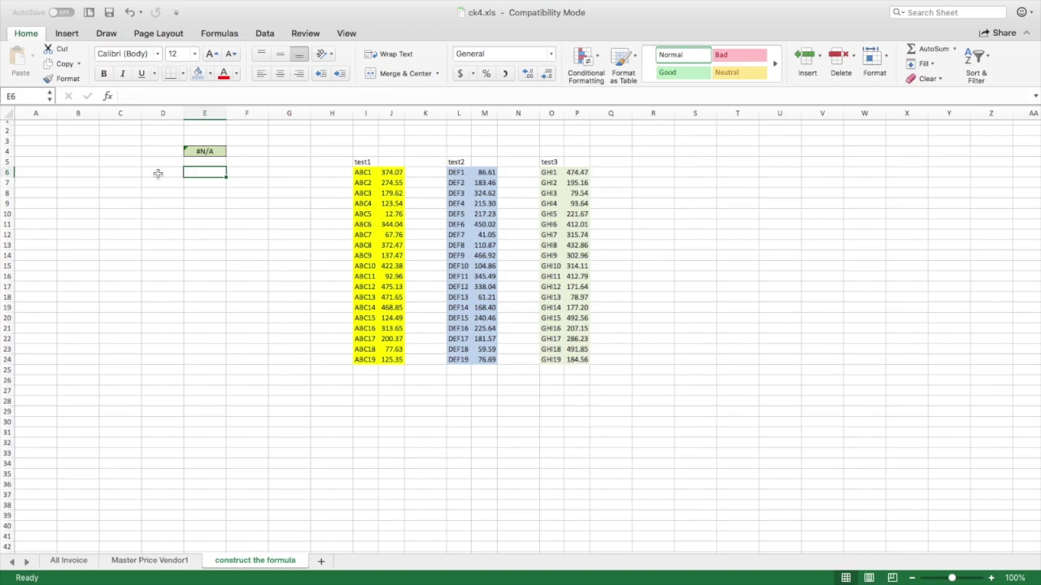
pyautogui.click(157, 172)
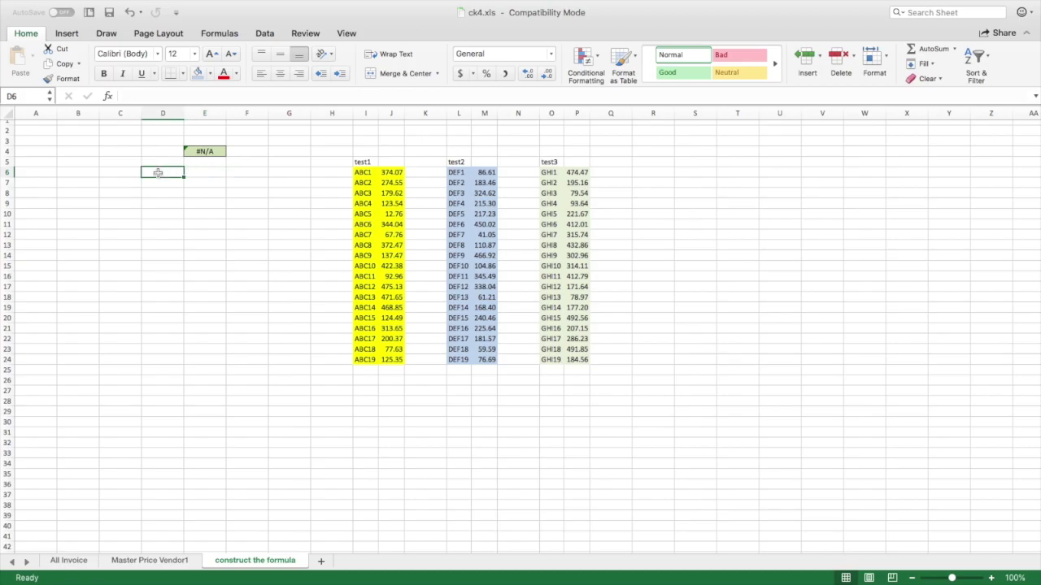
pyautogui.write('ABC19')
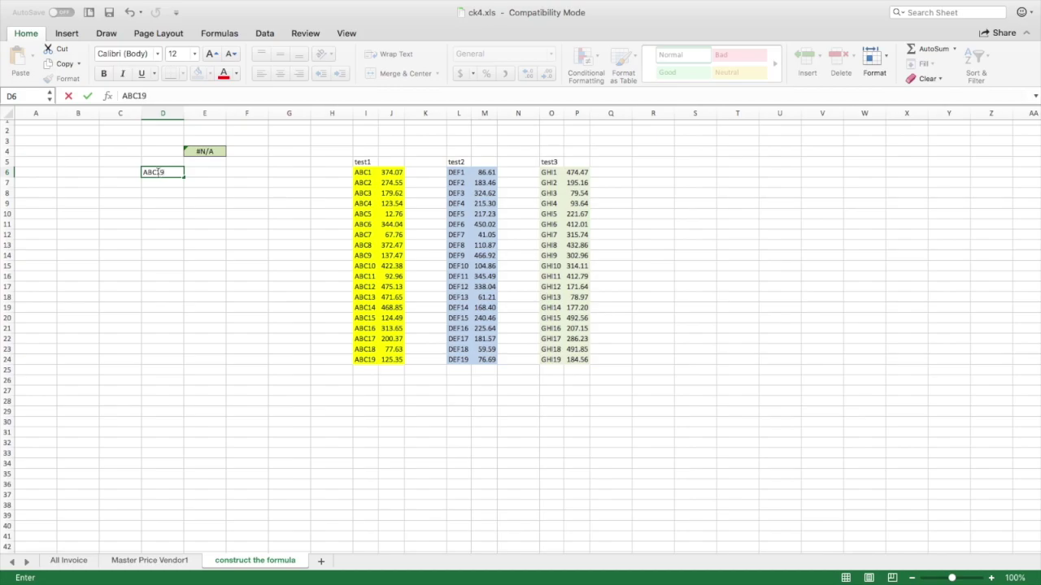
pyautogui.press('Return')
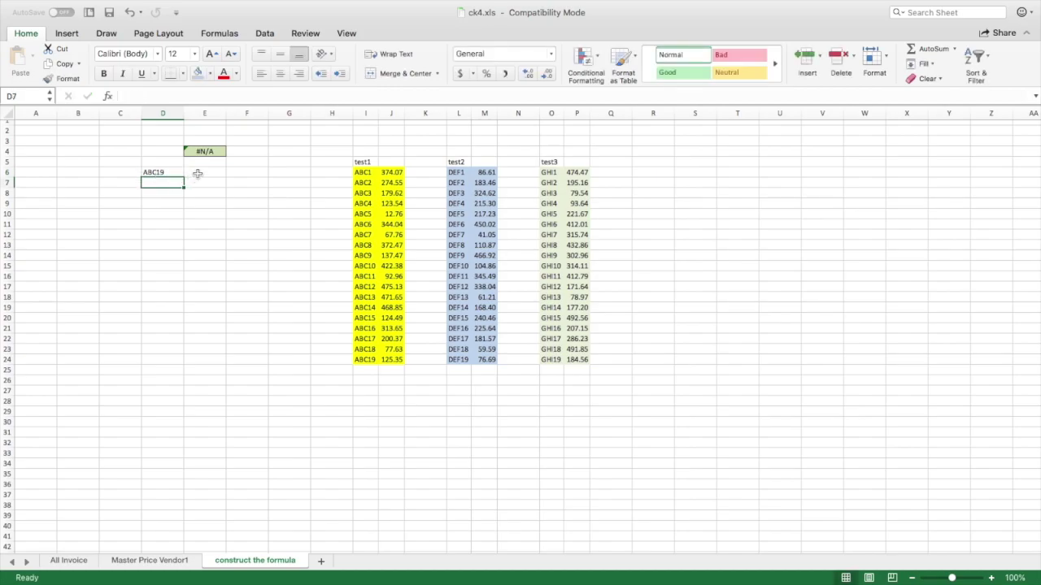
# Enter the formula =VLOOKUP(D6,test1,2,FALSE) in cell E6 to look up the code in D6 within the test1 range.
pyautogui.click(198, 174)
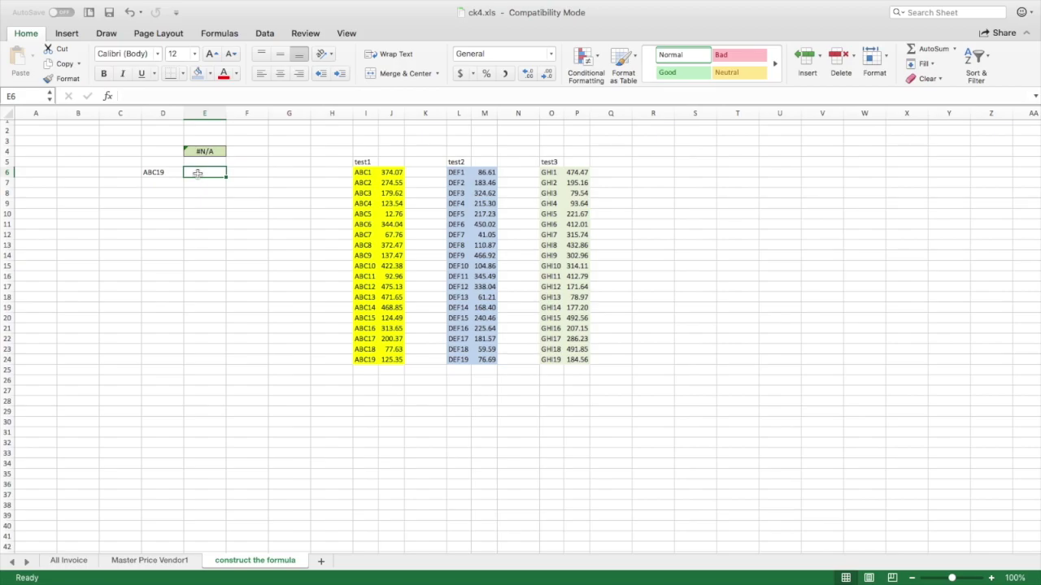
pyautogui.write('=')
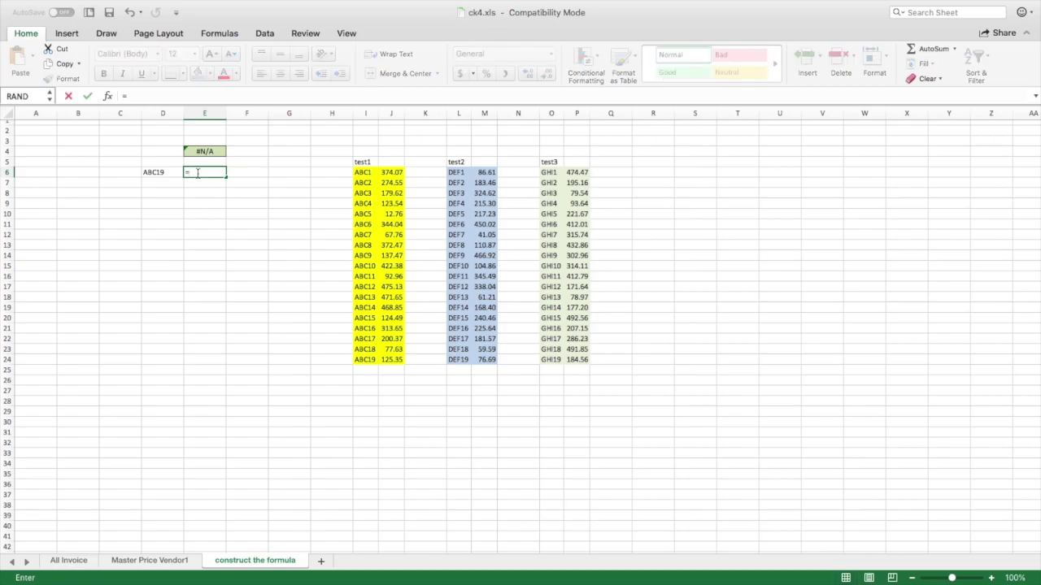
pyautogui.write('vlo')
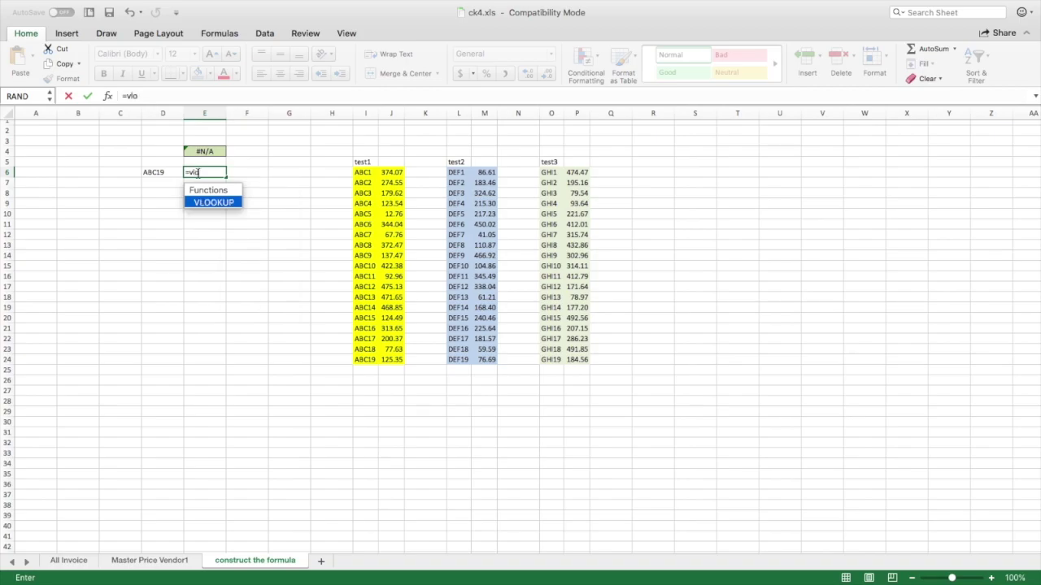
pyautogui.write('okup(')
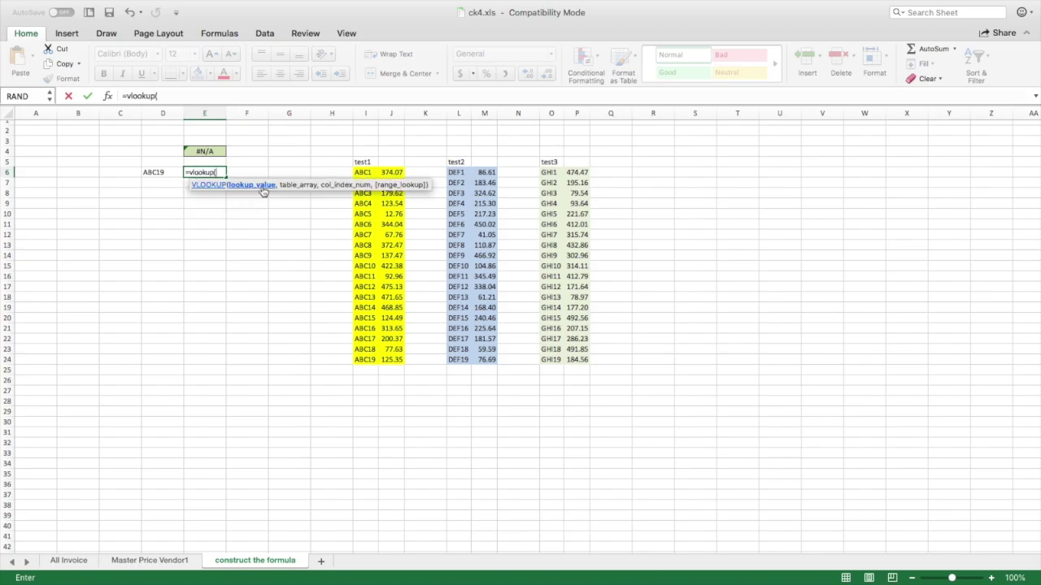
pyautogui.click(154, 172)
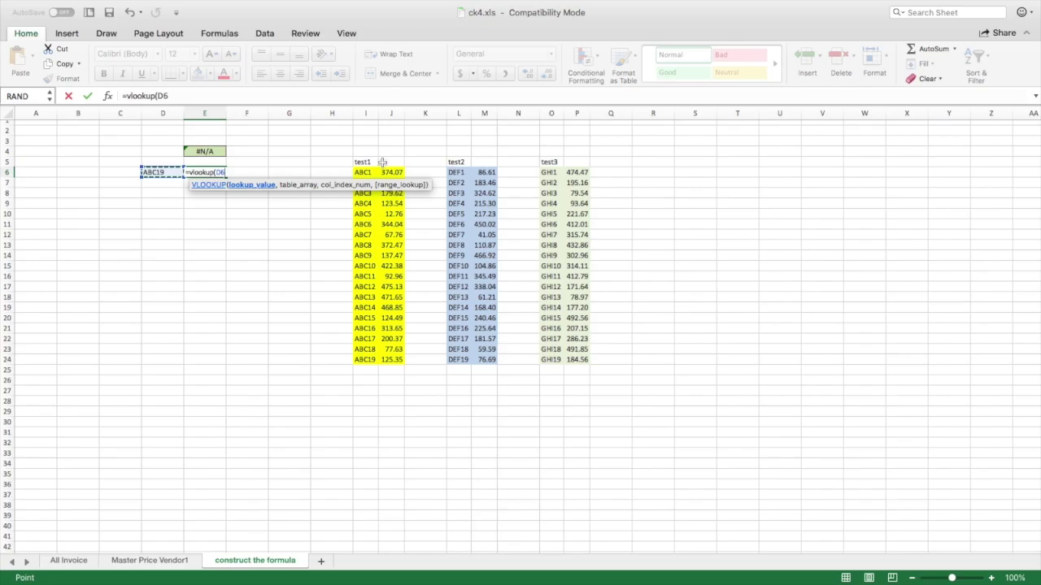
pyautogui.write(',test')
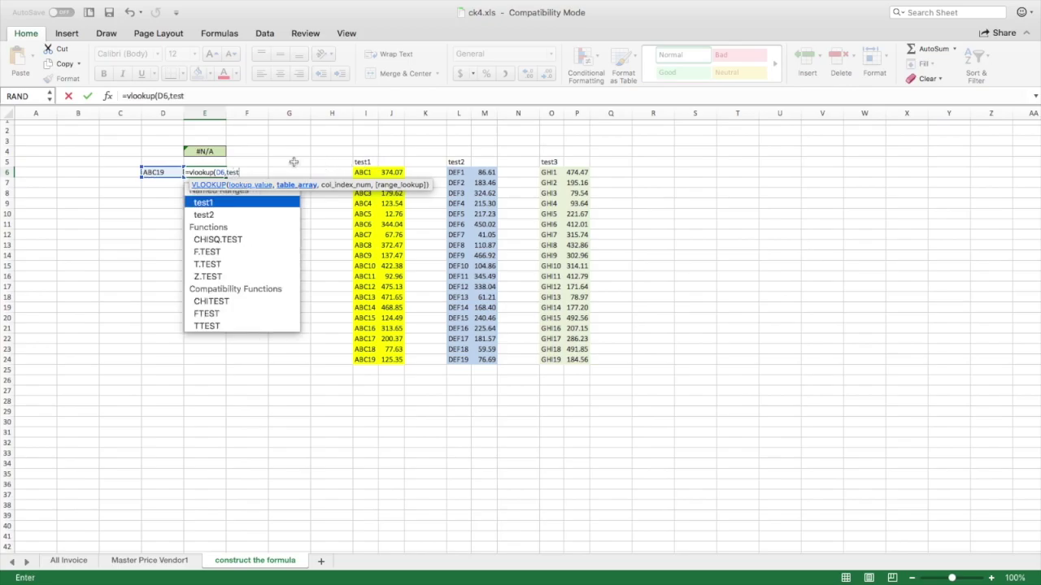
pyautogui.write('1')
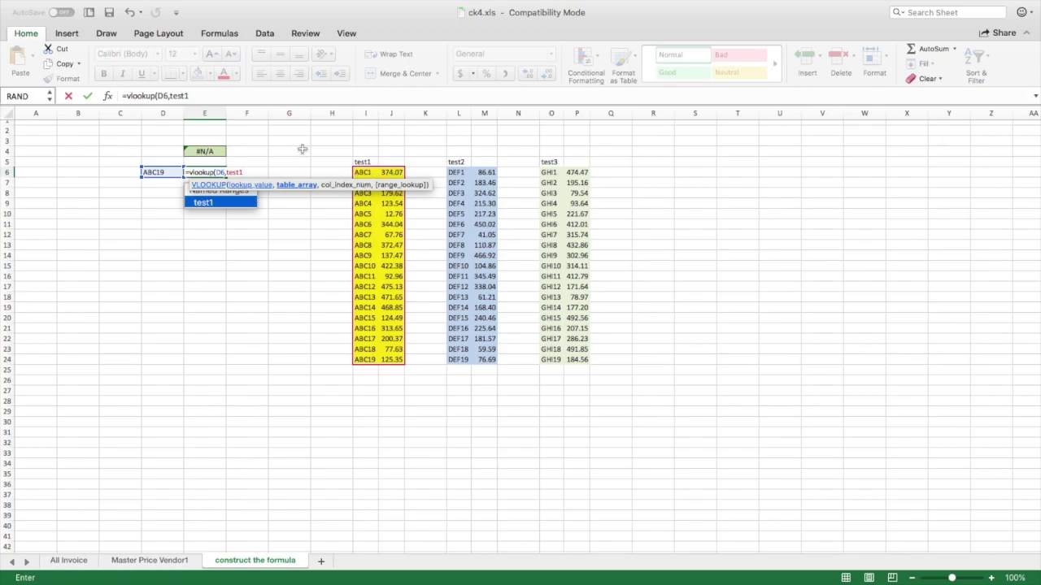
pyautogui.write(',')
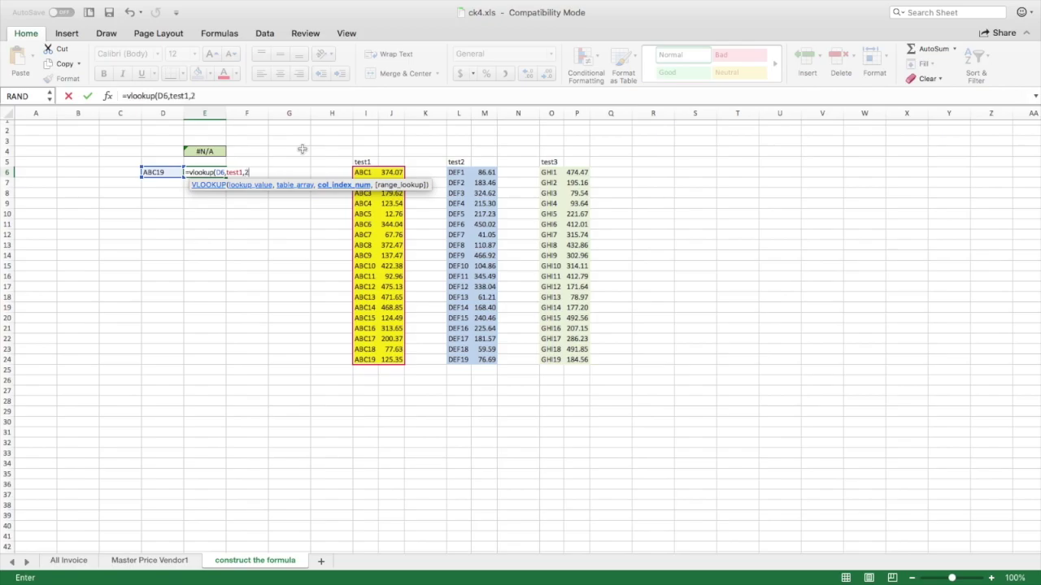
pyautogui.write('2,')
pyautogui.write('fals')
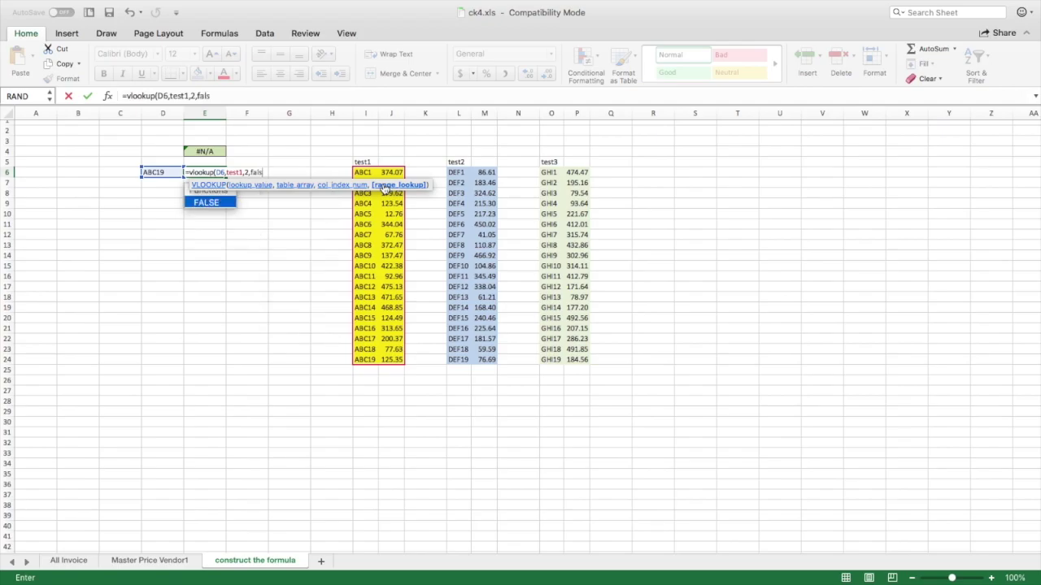
pyautogui.write('e)')
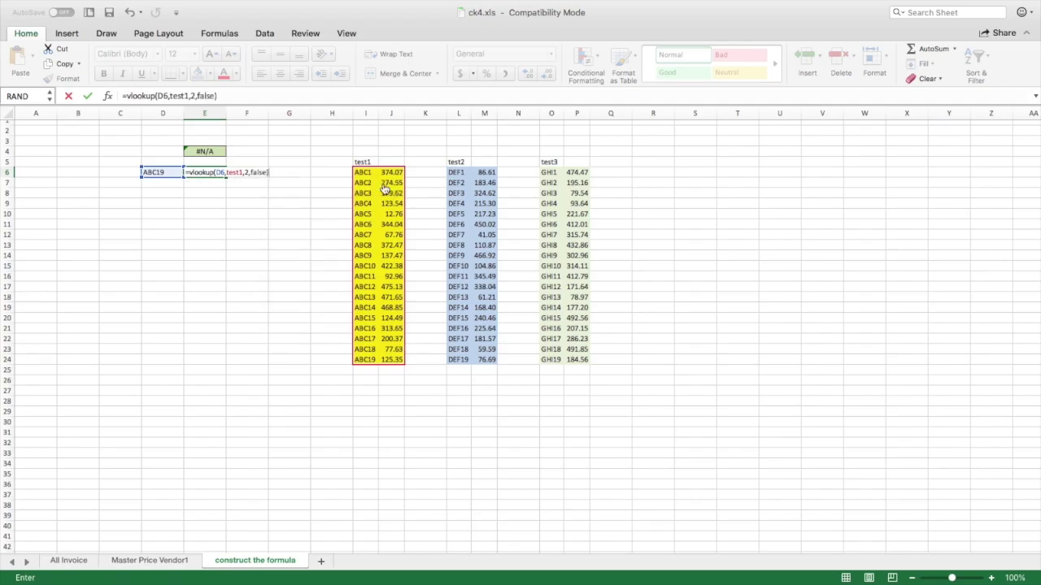
pyautogui.press('Return')
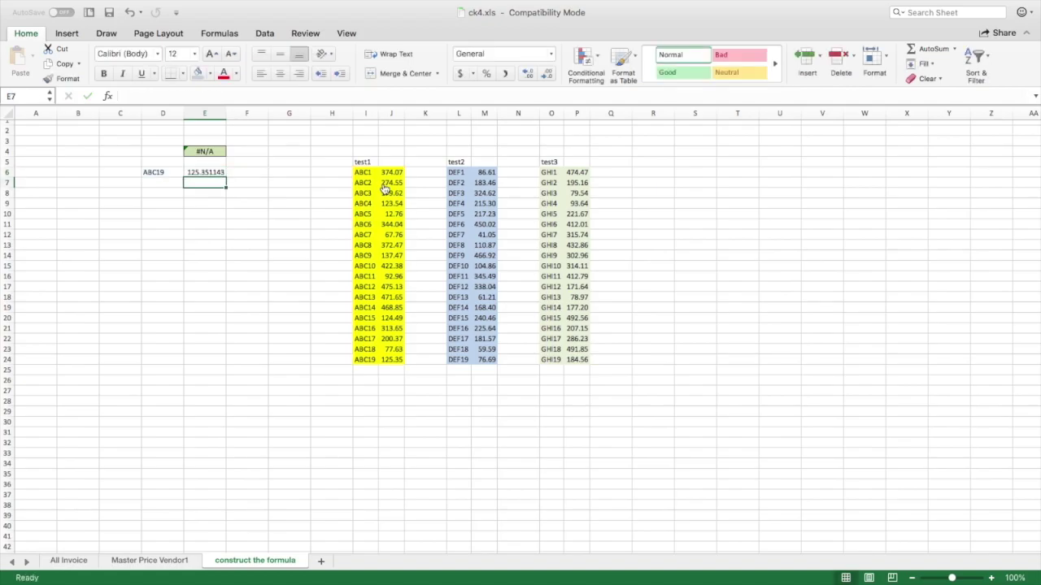
# Compare the lookup result in E6 with the test1 value for ABC19 in J24, and return to the code in D6.
pyautogui.press('Up')
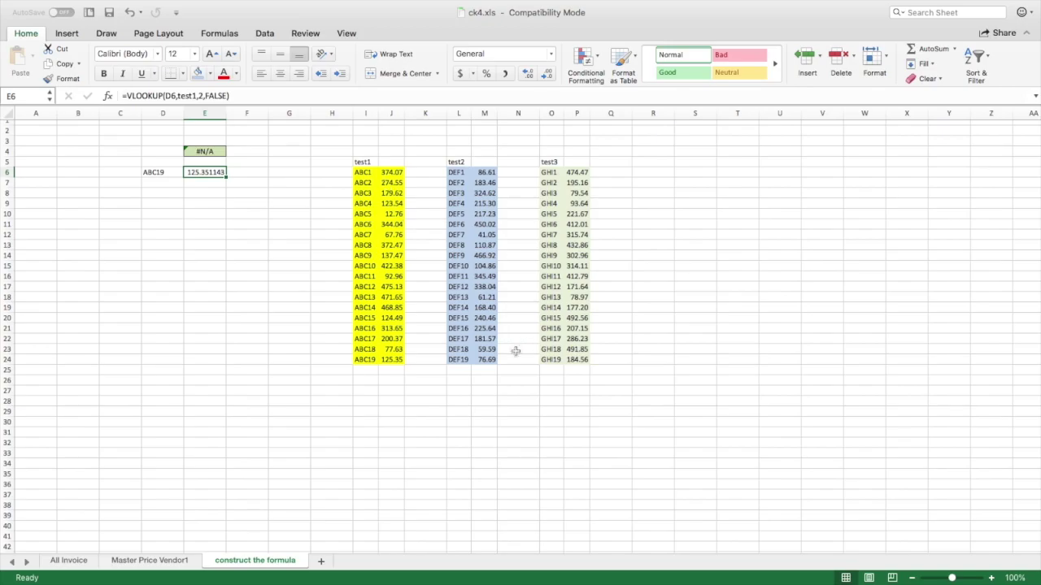
pyautogui.click(394, 359)
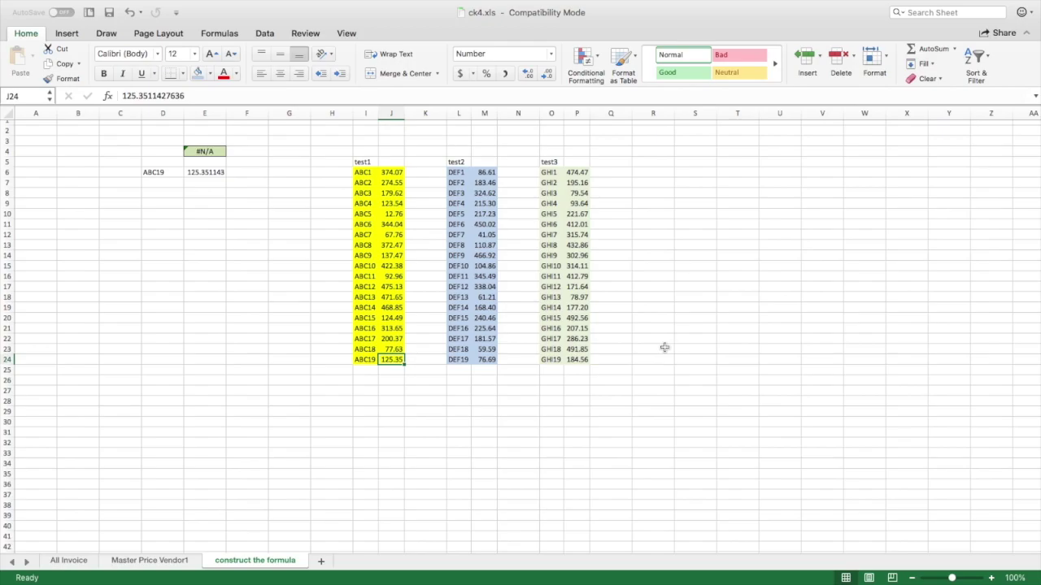
pyautogui.click(200, 171)
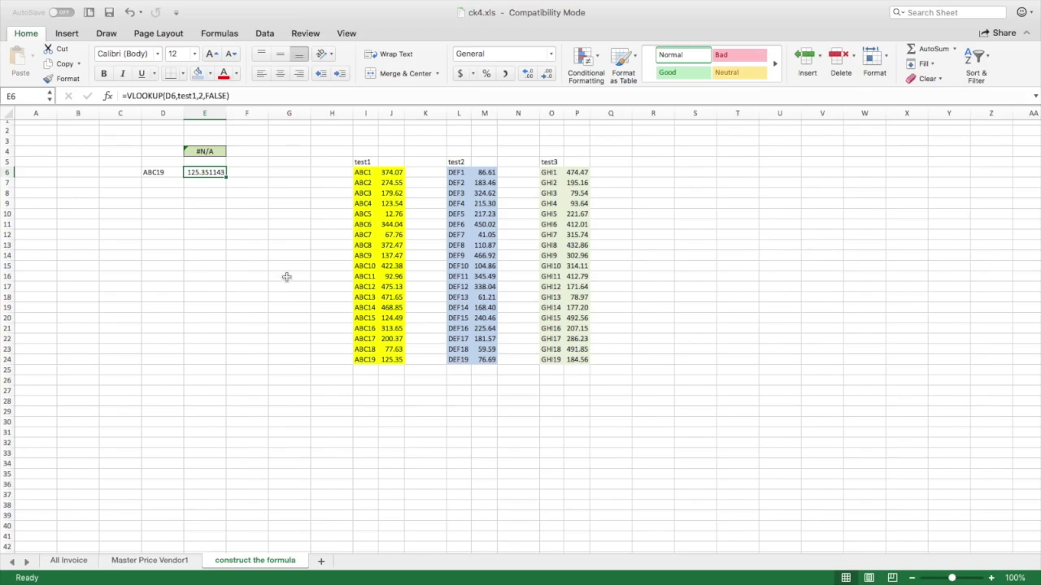
pyautogui.click(159, 175)
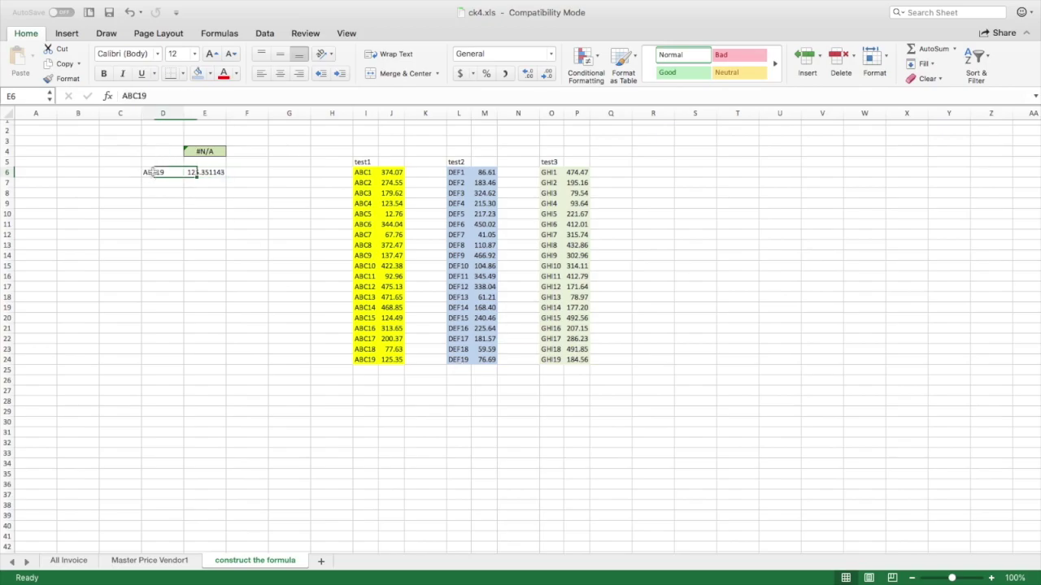
# Change the lookup code in cell D6 to DEF19.
pyautogui.doubleClick(130, 96)
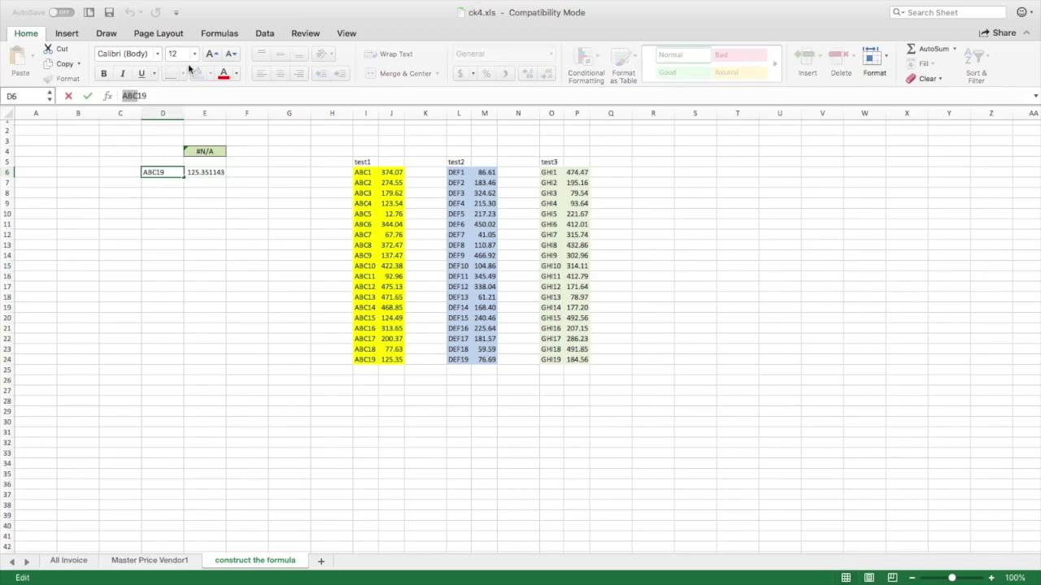
pyautogui.write('DEF19')
pyautogui.press('Return')
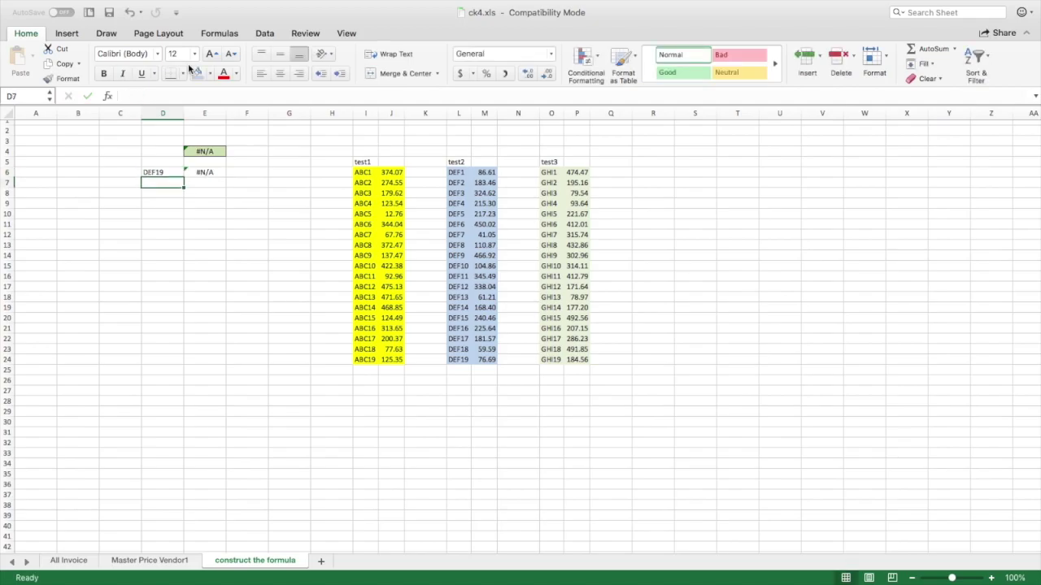
pyautogui.press('Up')
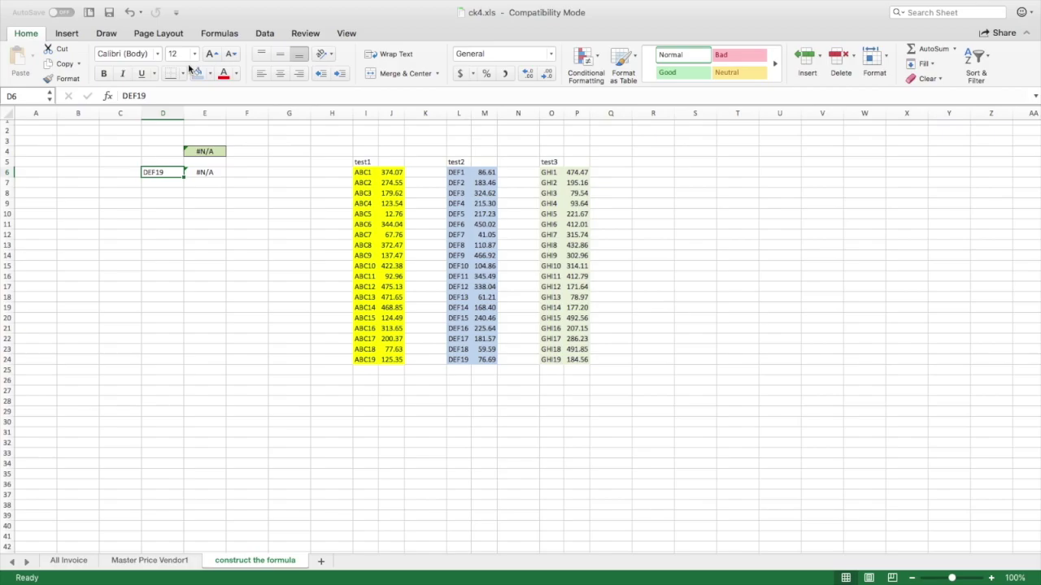
# Wrap the lookup in E6 in an error test so the formula reads =ISERROR(VLOOKUP(D6,test1,2,FALSE)).
pyautogui.press('Right')
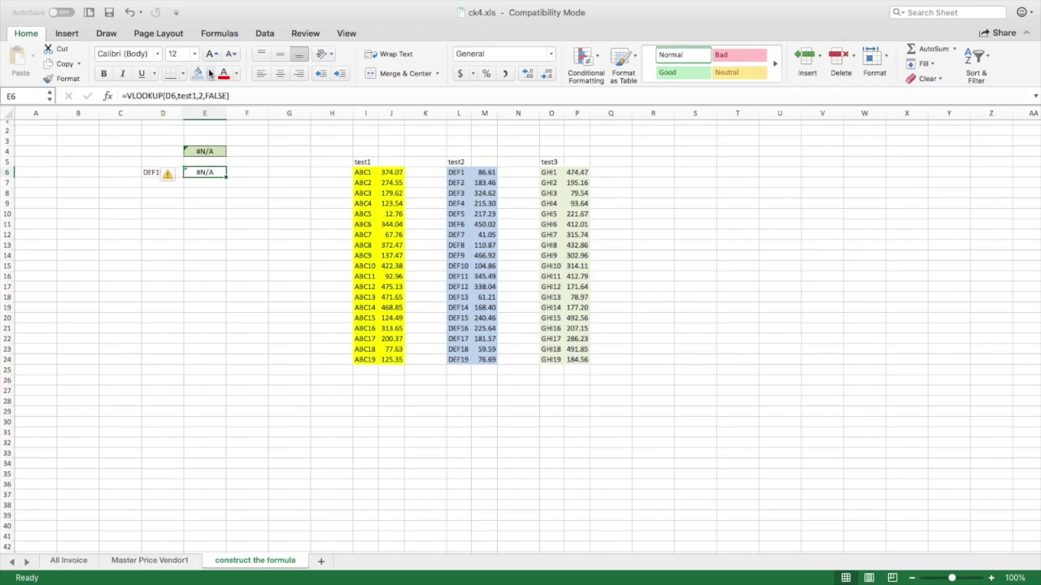
pyautogui.click(128, 95)
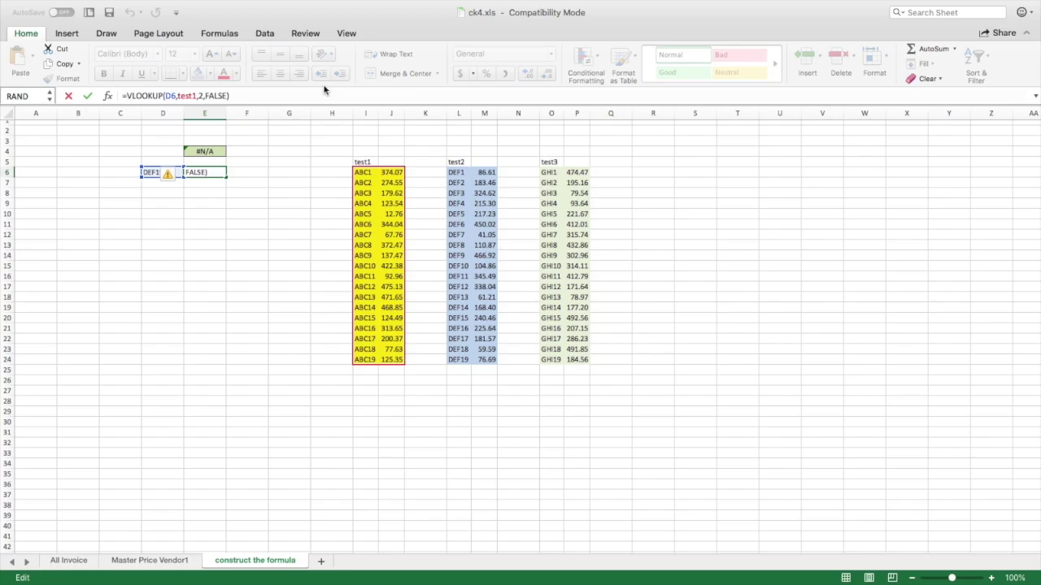
pyautogui.write('iserror')
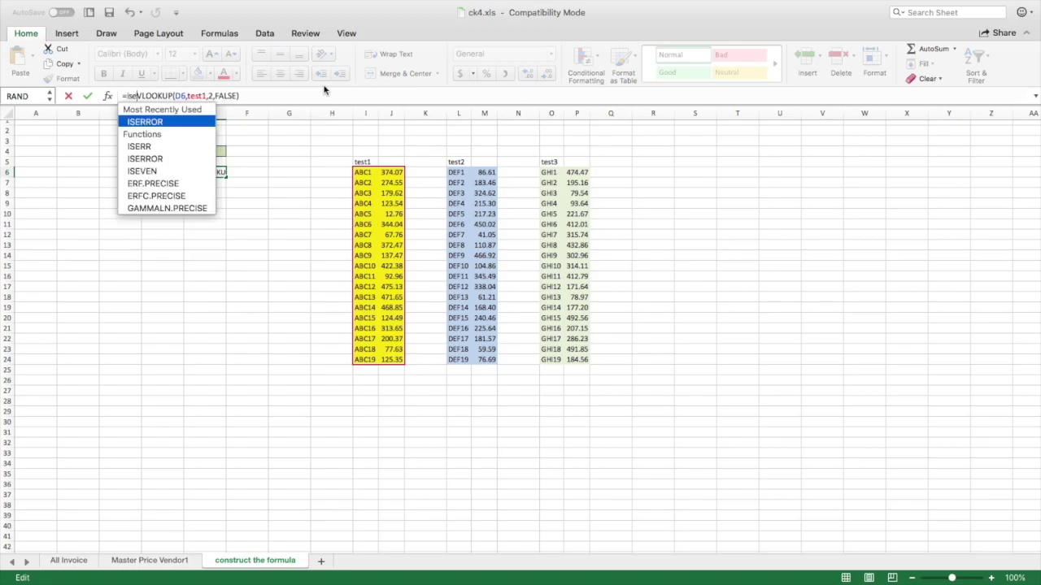
pyautogui.write('(')
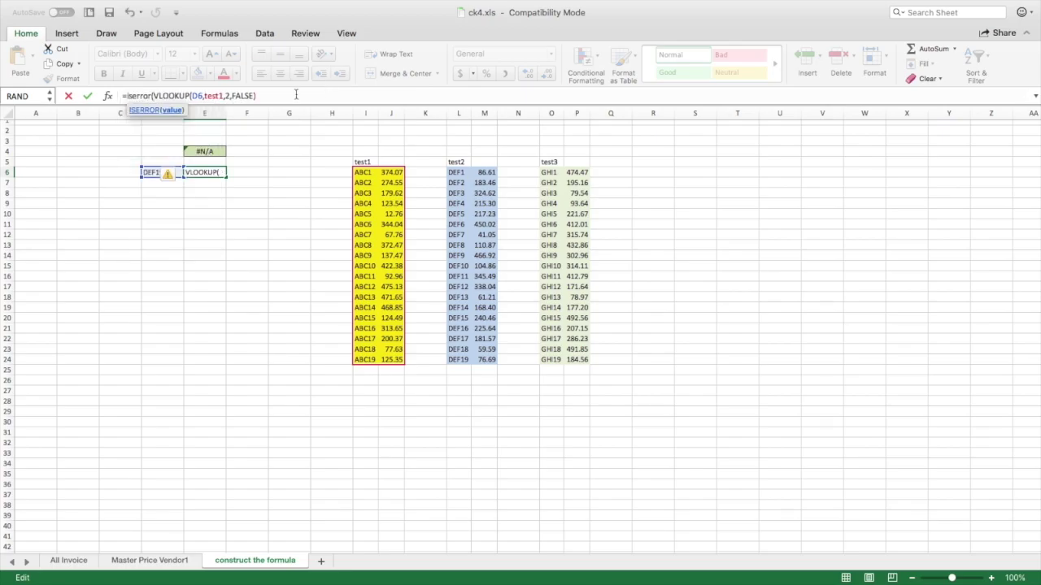
pyautogui.write(')')
pyautogui.press('Return')
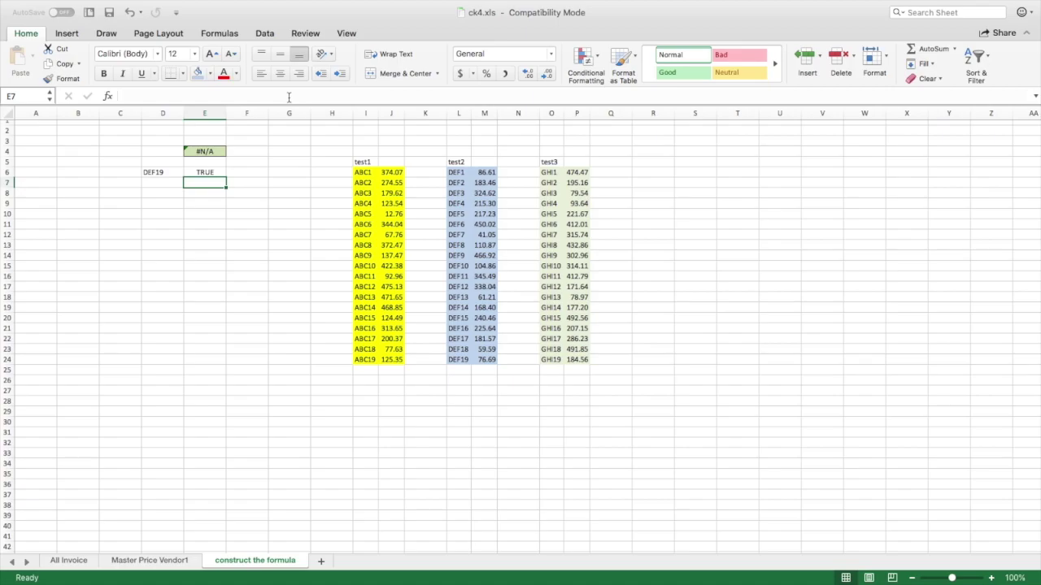
pyautogui.press('Up')
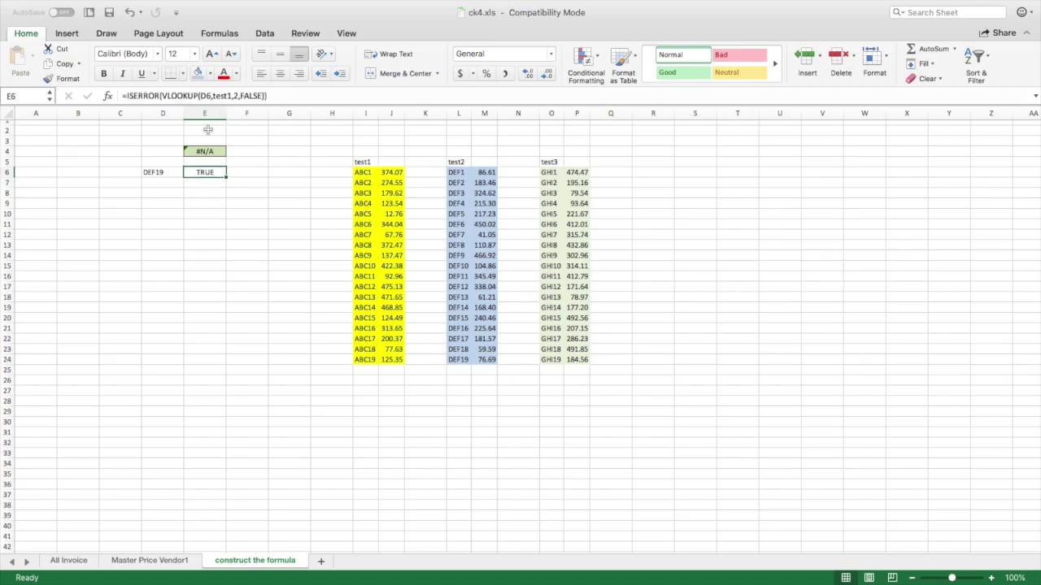
# Set the lookup code in D6 to ABC19 to test the ISERROR formula with a code from test1.
pyautogui.click(158, 172)
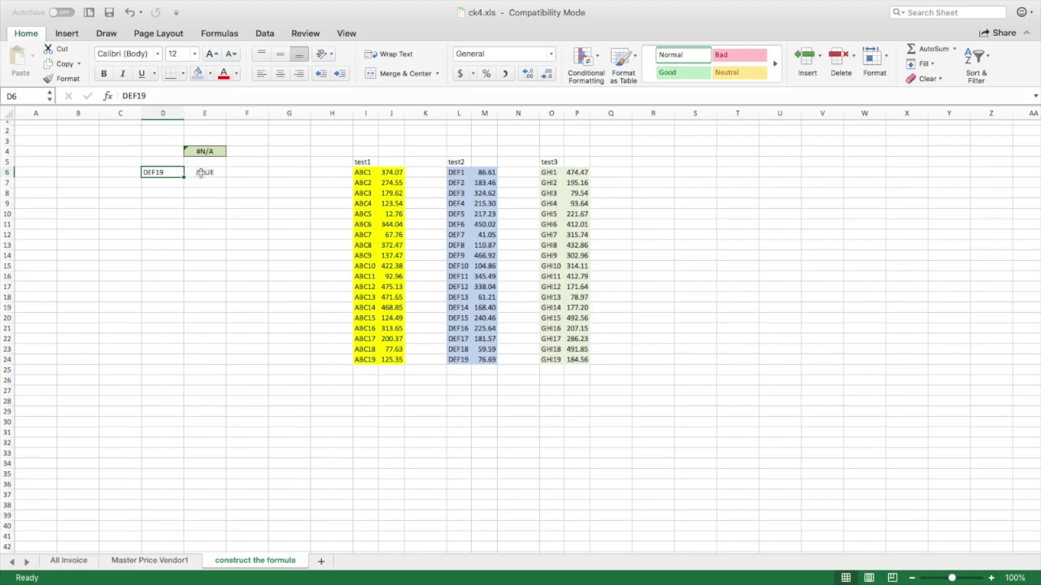
pyautogui.click(200, 173)
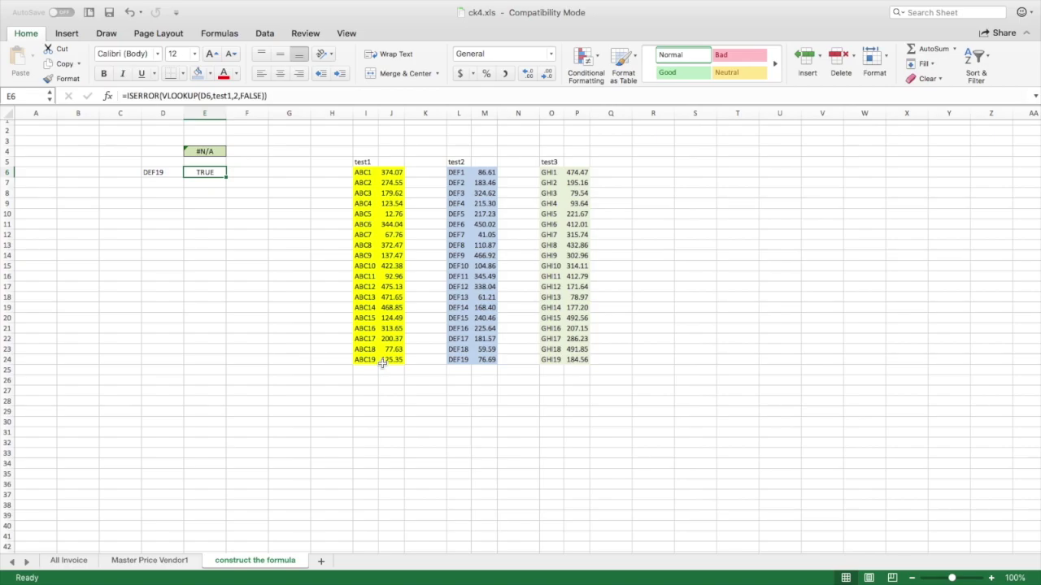
pyautogui.click(148, 172)
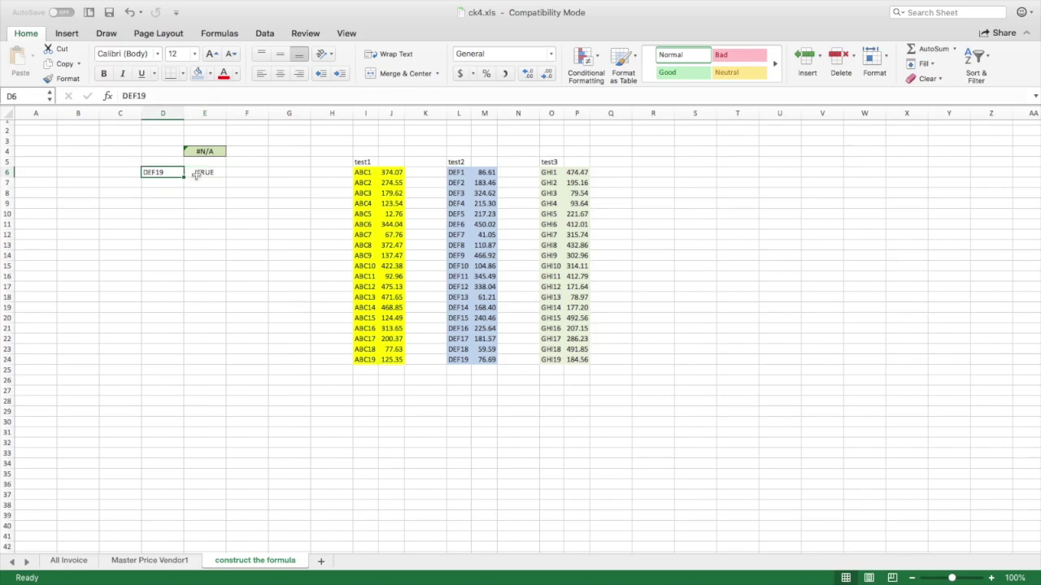
pyautogui.doubleClick(135, 96)
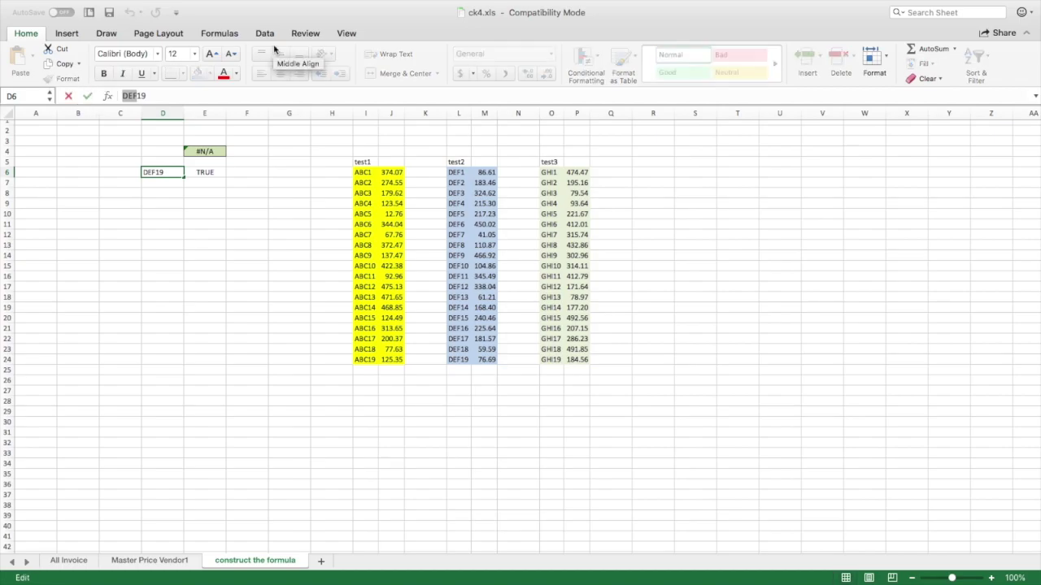
pyautogui.write('ABC19')
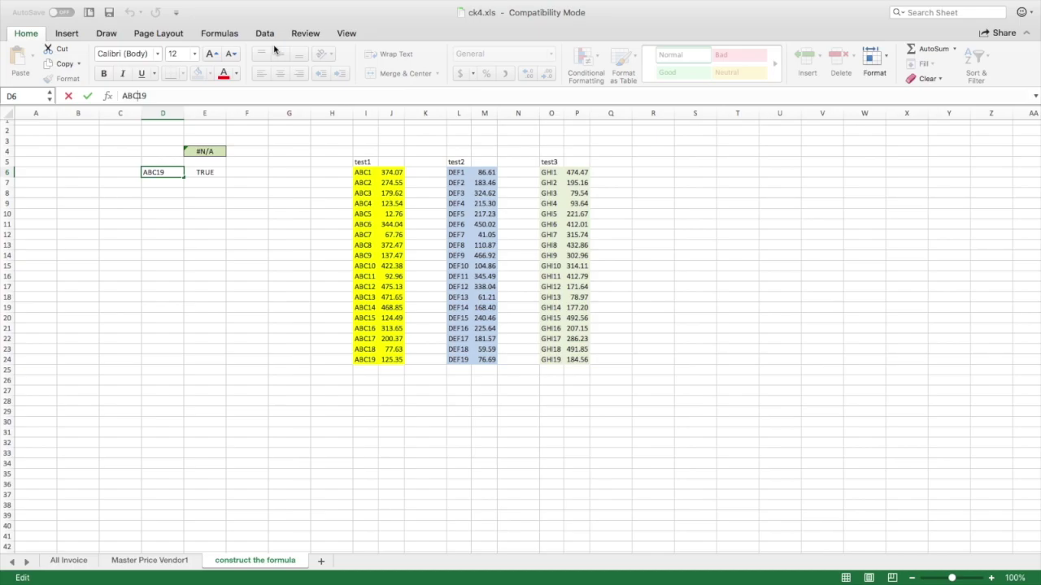
pyautogui.press('Return')
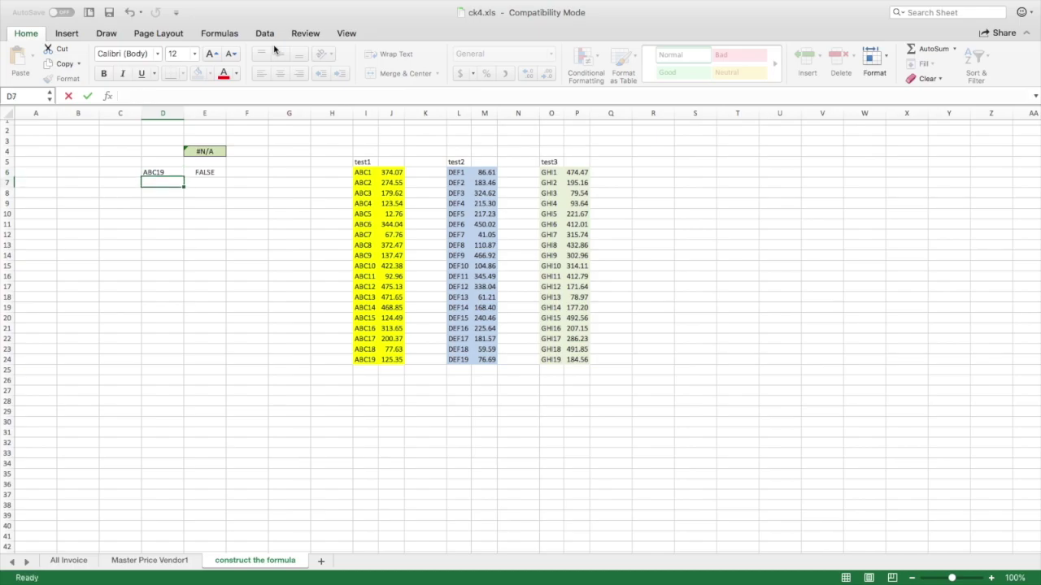
pyautogui.press('Up')
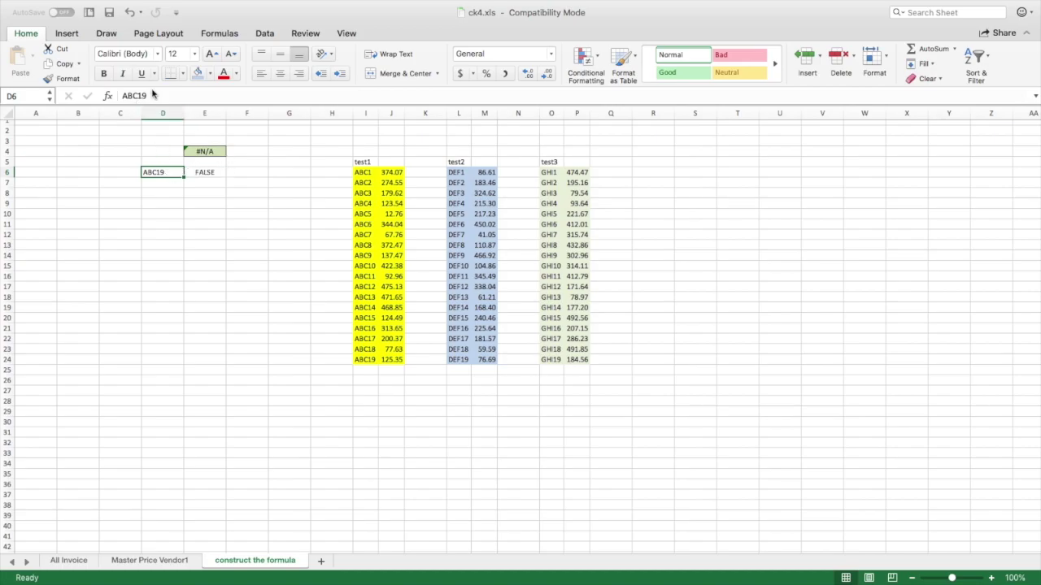
# Set the lookup code in D6 back to DEF19.
pyautogui.doubleClick(134, 96)
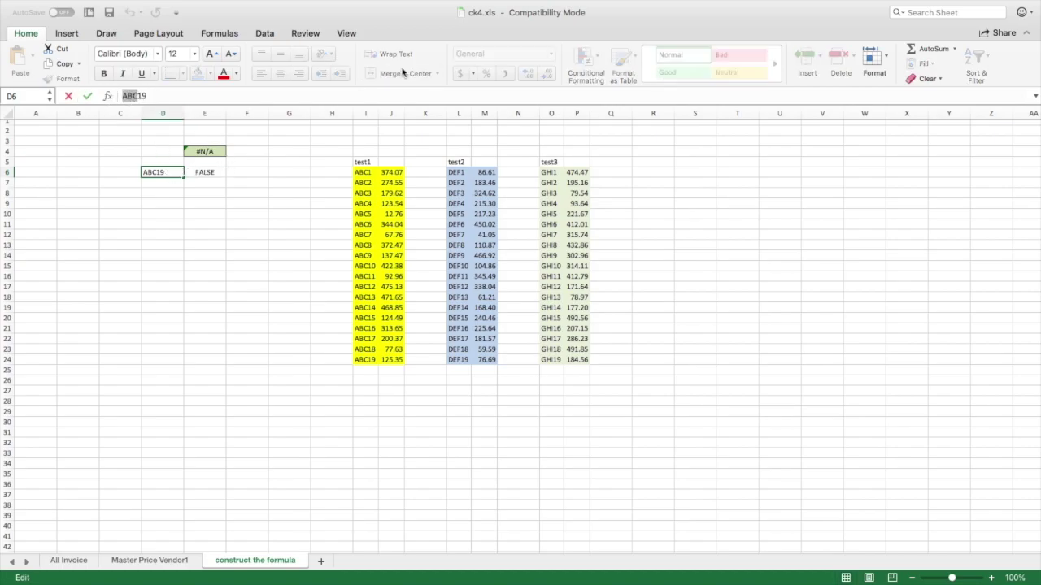
pyautogui.write('DEF19')
pyautogui.press('Return')
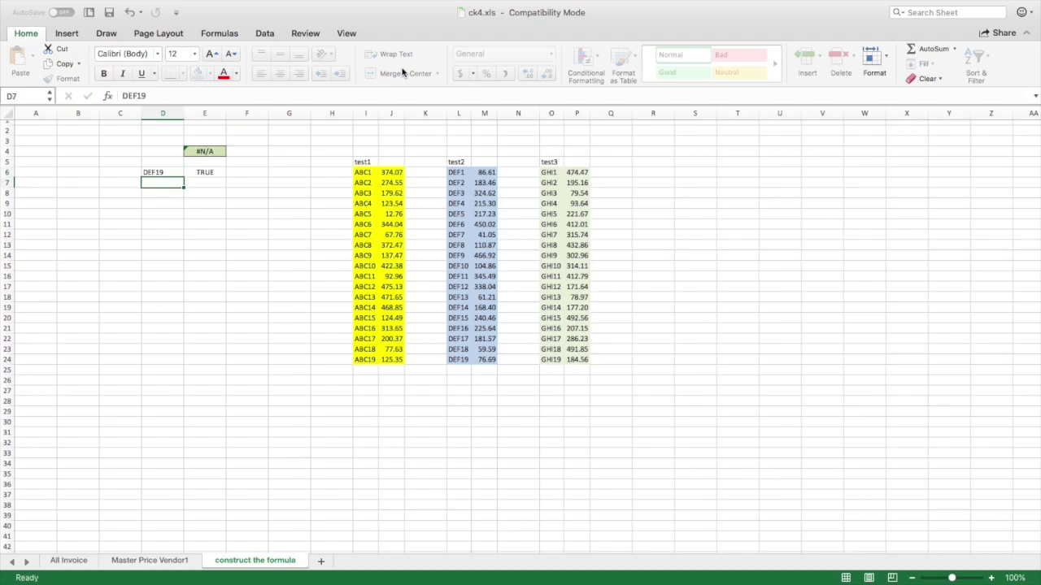
# Enclose E6's ISERROR test in an IF function with "need to look elsewhere" as the value if true.
pyautogui.click(189, 174)
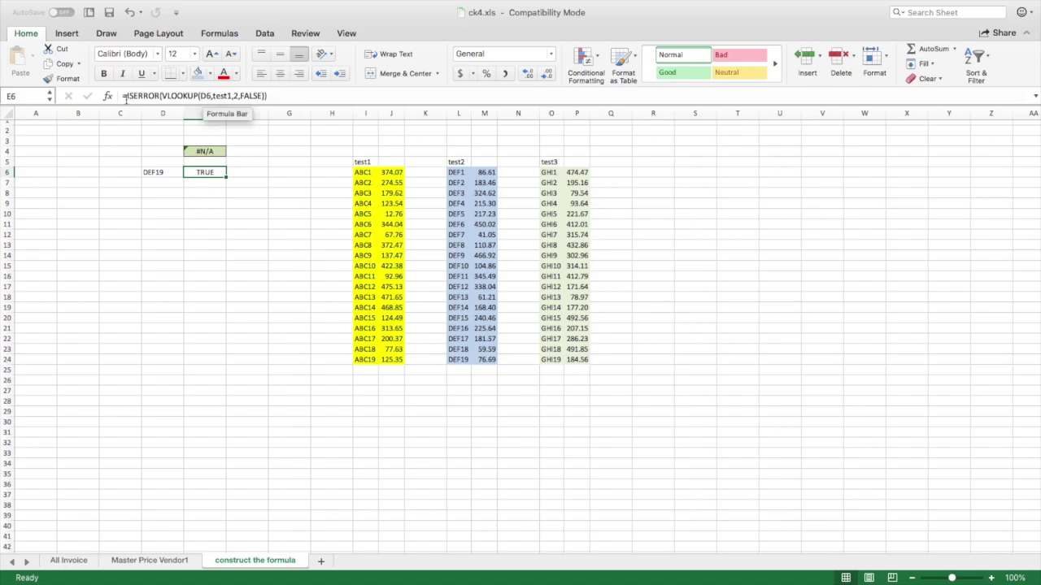
pyautogui.click(125, 96)
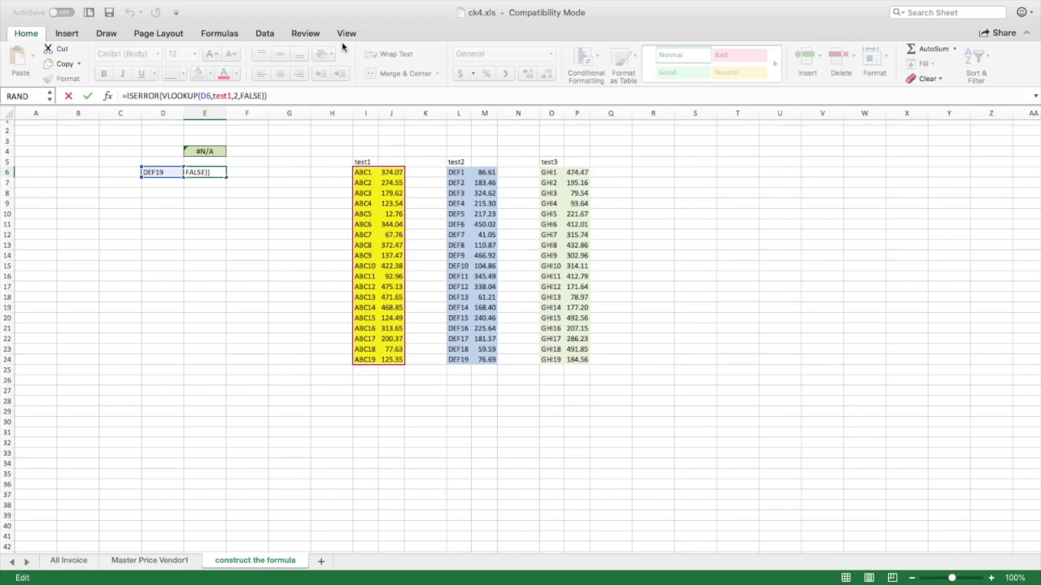
pyautogui.write('if')
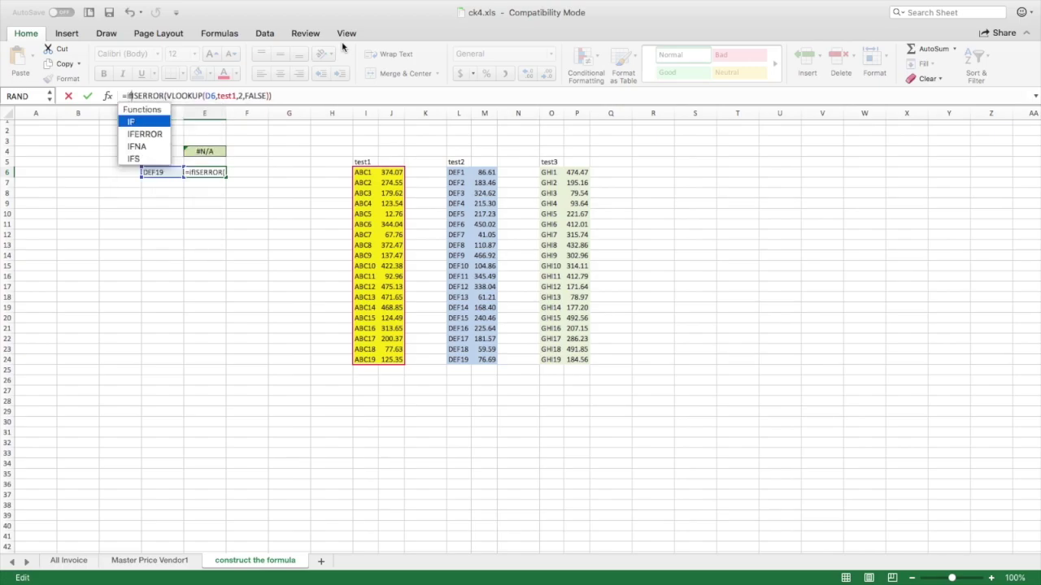
pyautogui.write('(')
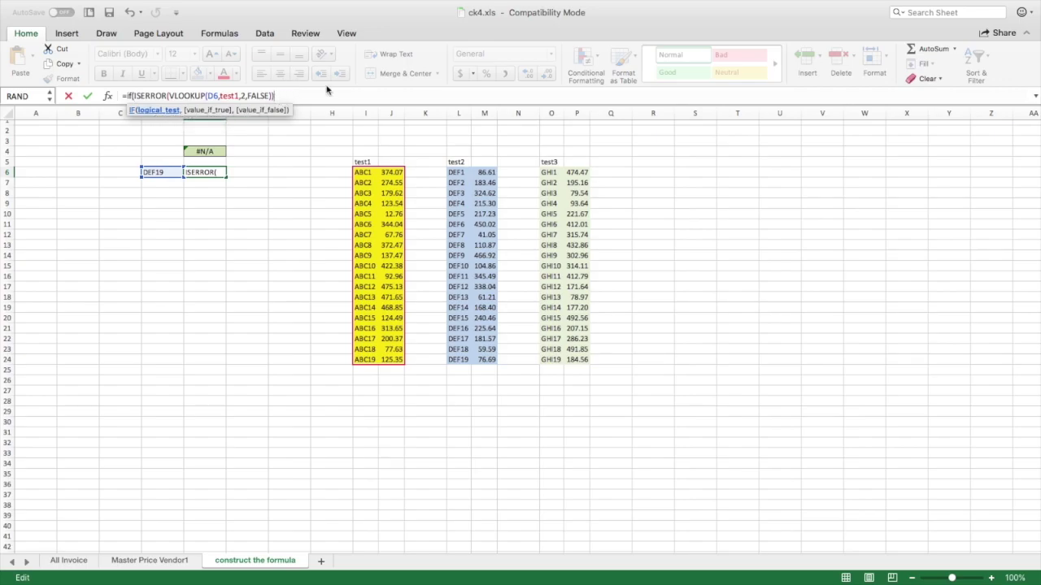
pyautogui.write(',')
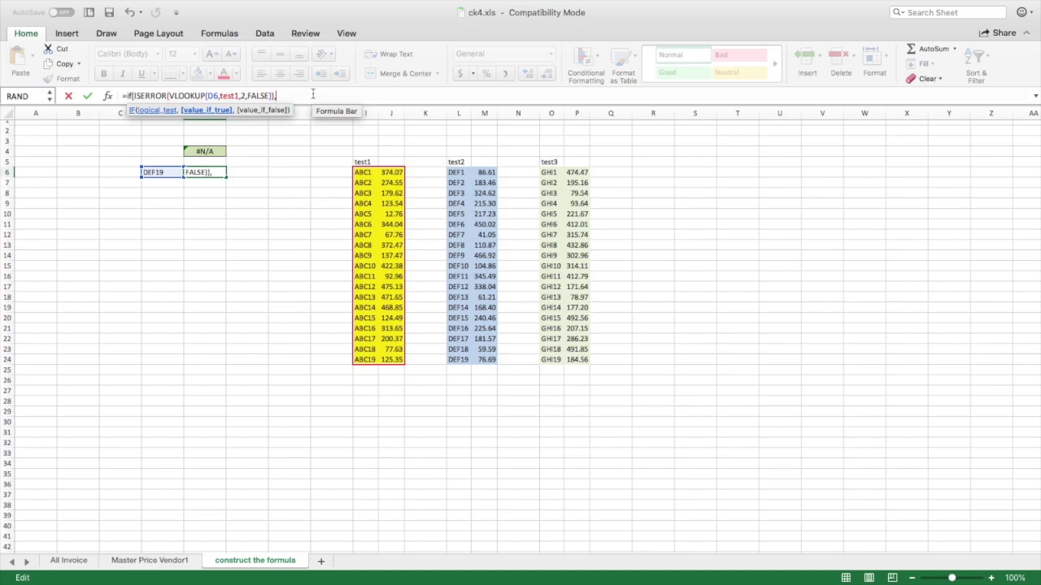
pyautogui.write('"need t')
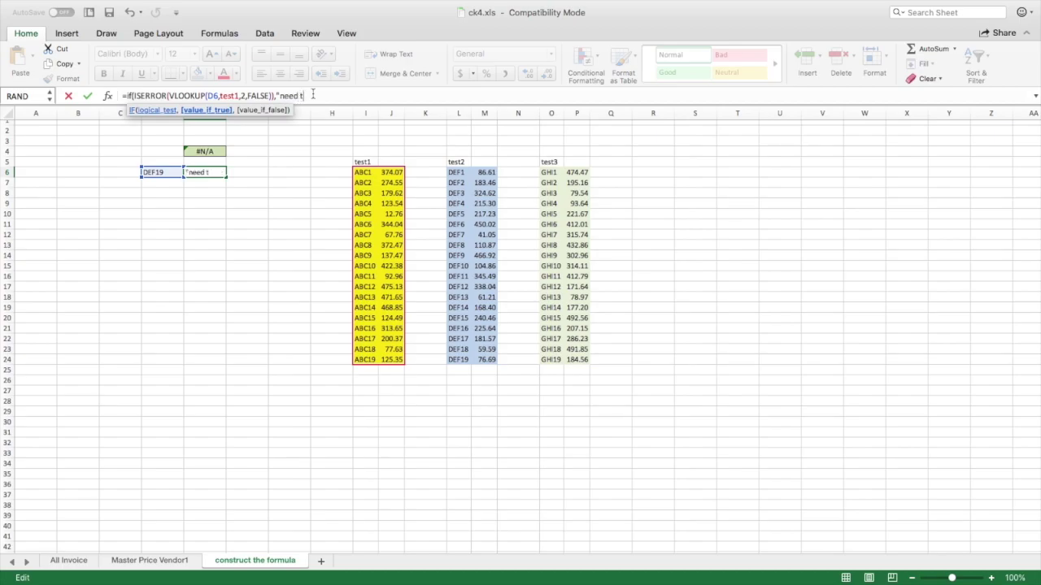
pyautogui.write('o clook elsewhere')
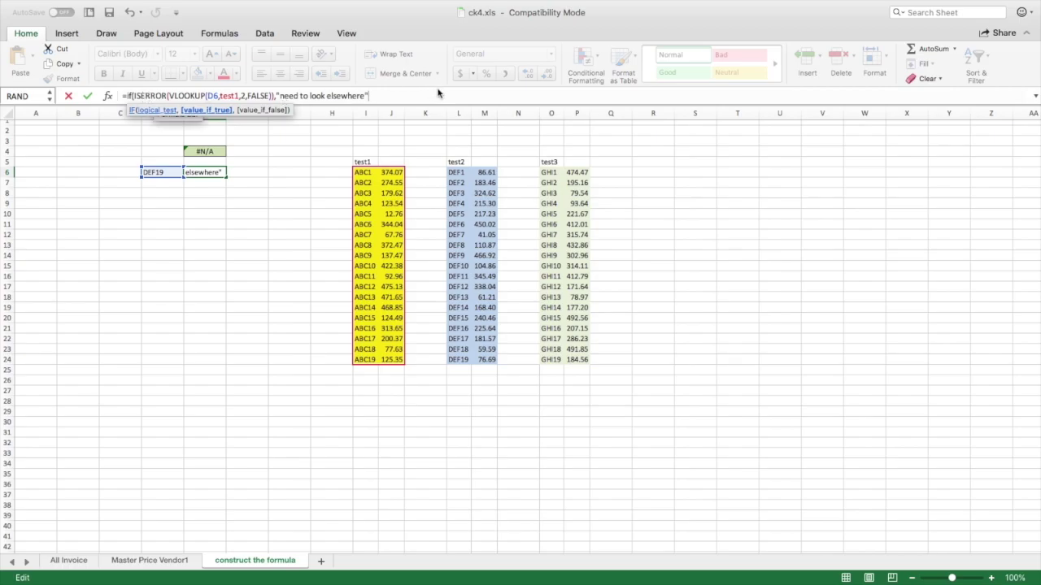
pyautogui.write(',')
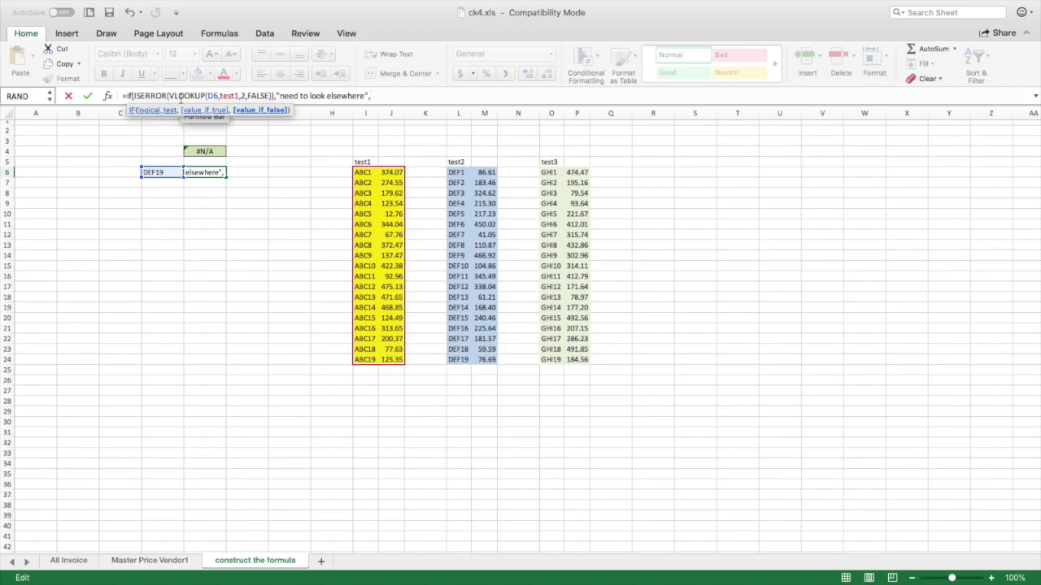
# Complete the IF formula in E6 with a copy of VLOOKUP(D6,test1,2,FALSE) as the value if false.
pyautogui.moveTo(168, 96); pyautogui.dragTo(269, 108)
pyautogui.press('super+c')
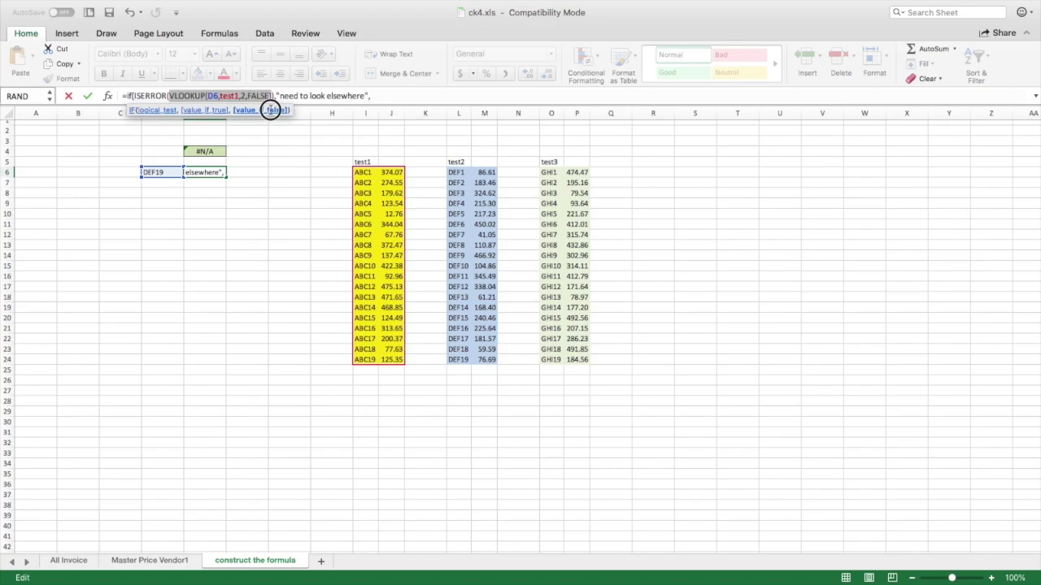
pyautogui.moveTo(270, 109); pyautogui.dragTo(271, 110)
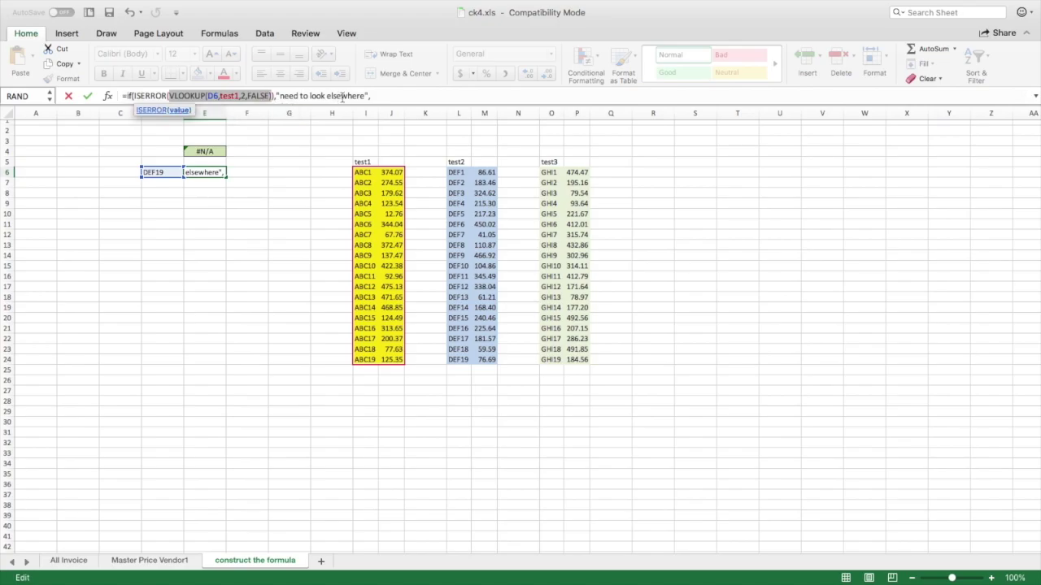
pyautogui.click(389, 94)
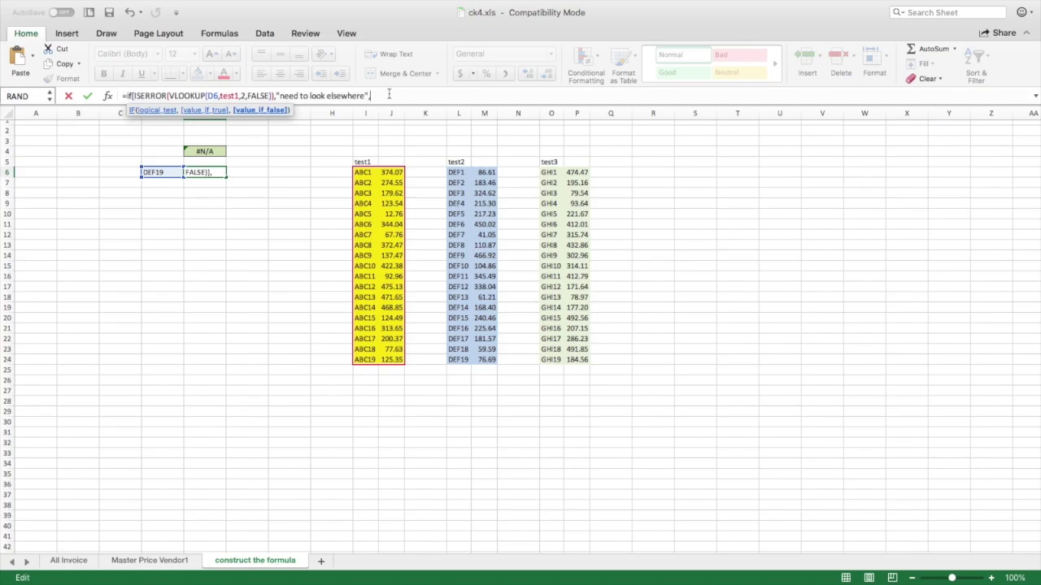
pyautogui.press('super+v')
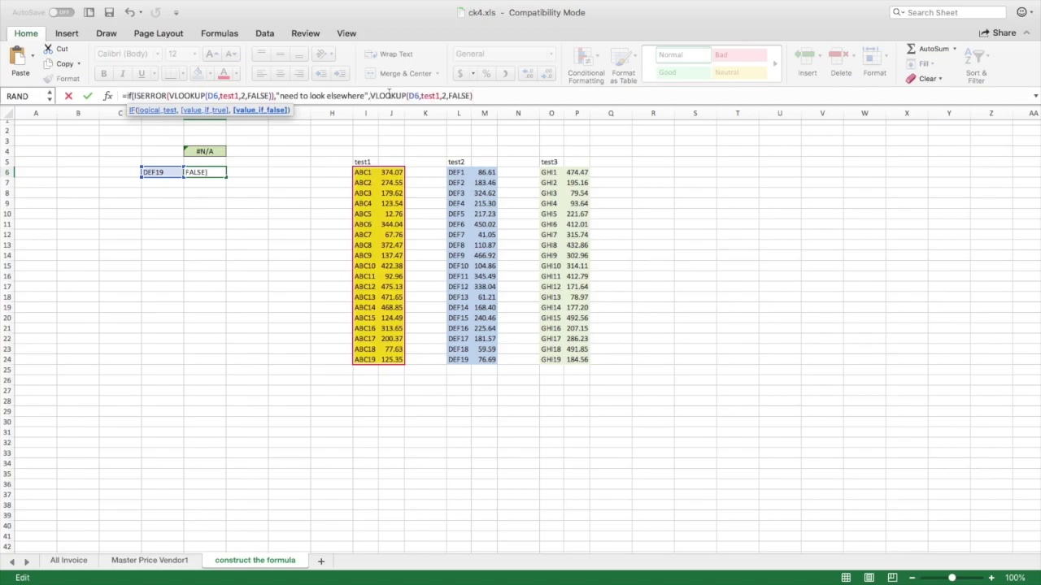
pyautogui.write(')')
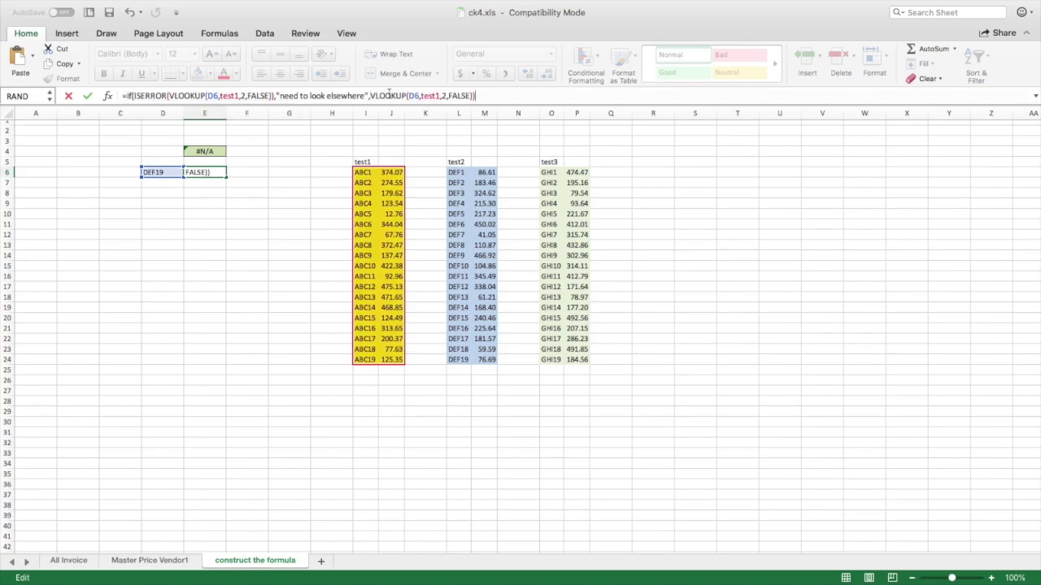
pyautogui.press('Return')
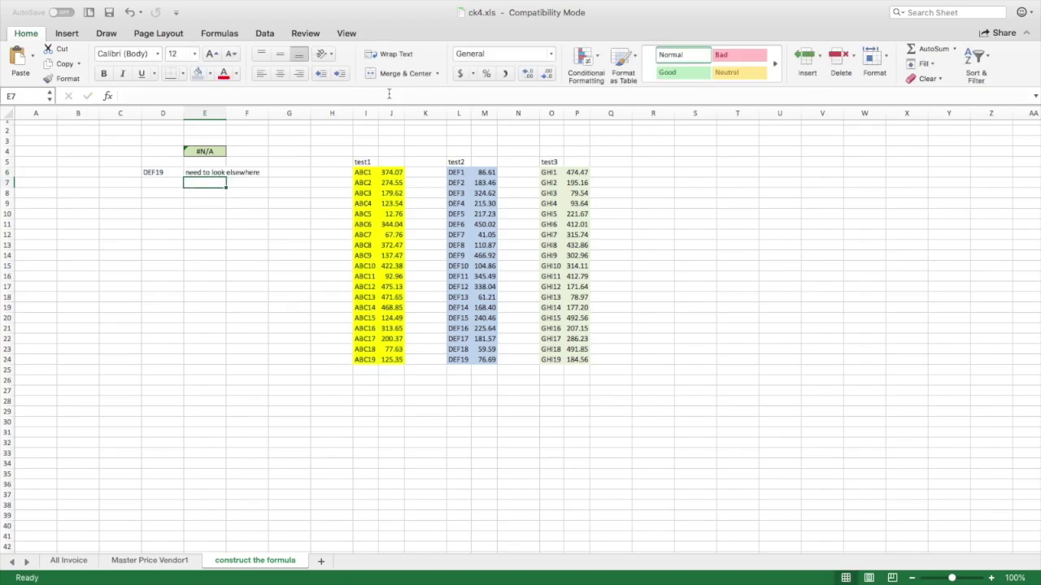
# Replace the "need to look elsewhere" text in E6's IF formula with a copy of VLOOKUP(D6,test1,2,FALSE).
pyautogui.press('Up')
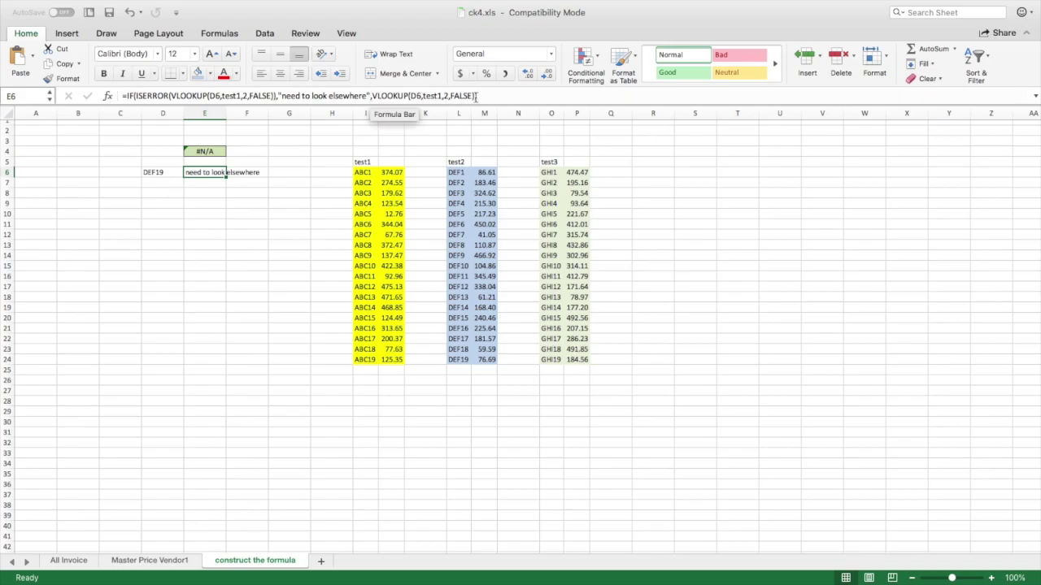
pyautogui.moveTo(476, 96); pyautogui.dragTo(374, 116)
pyautogui.press('super+c')
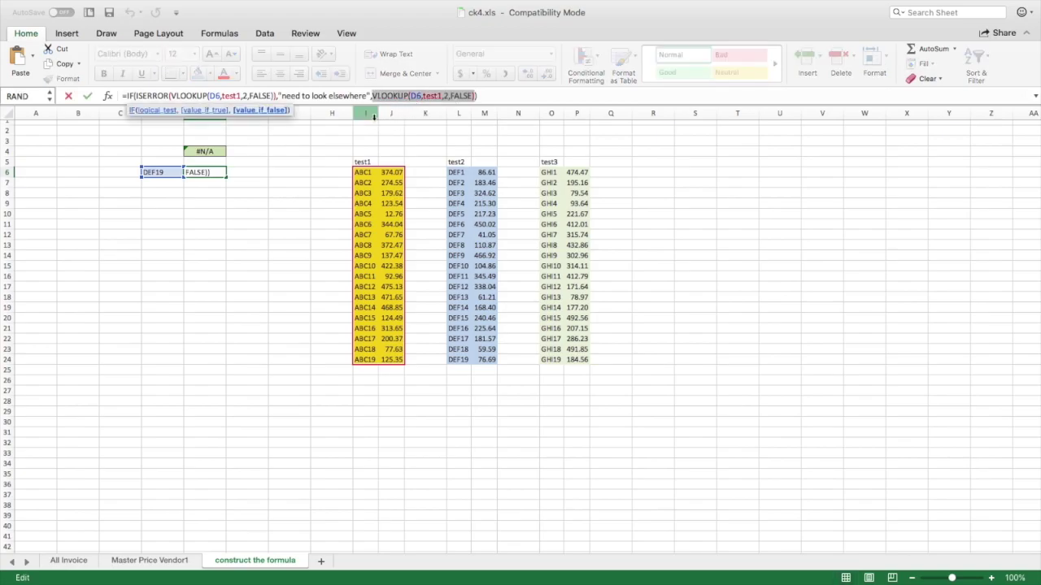
pyautogui.moveTo(370, 96); pyautogui.dragTo(278, 107)
pyautogui.press('super+v')
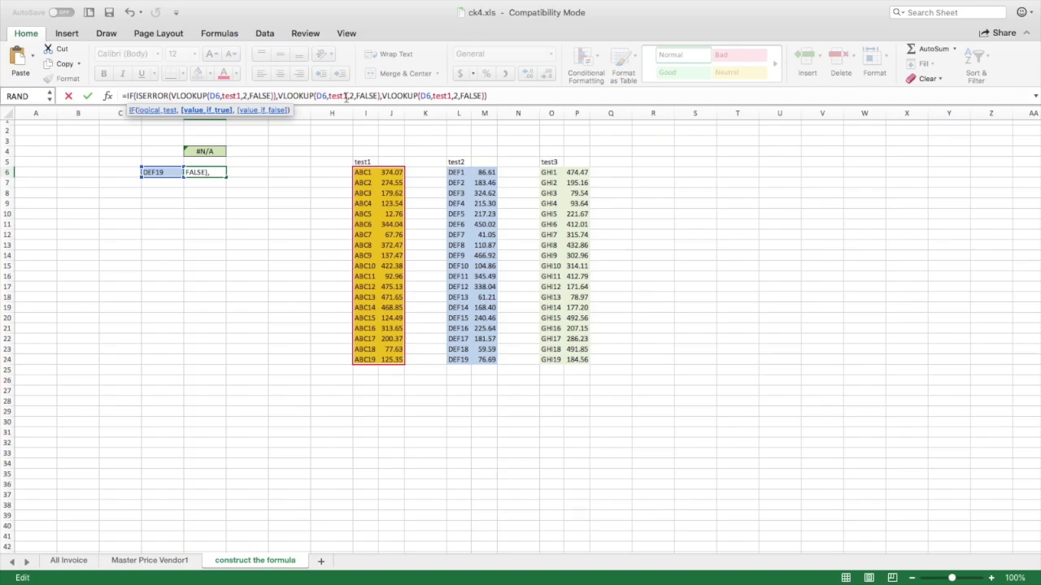
# Change the lookup range in the value-if-true VLOOKUP of E6's formula to test2.
pyautogui.click(345, 96)
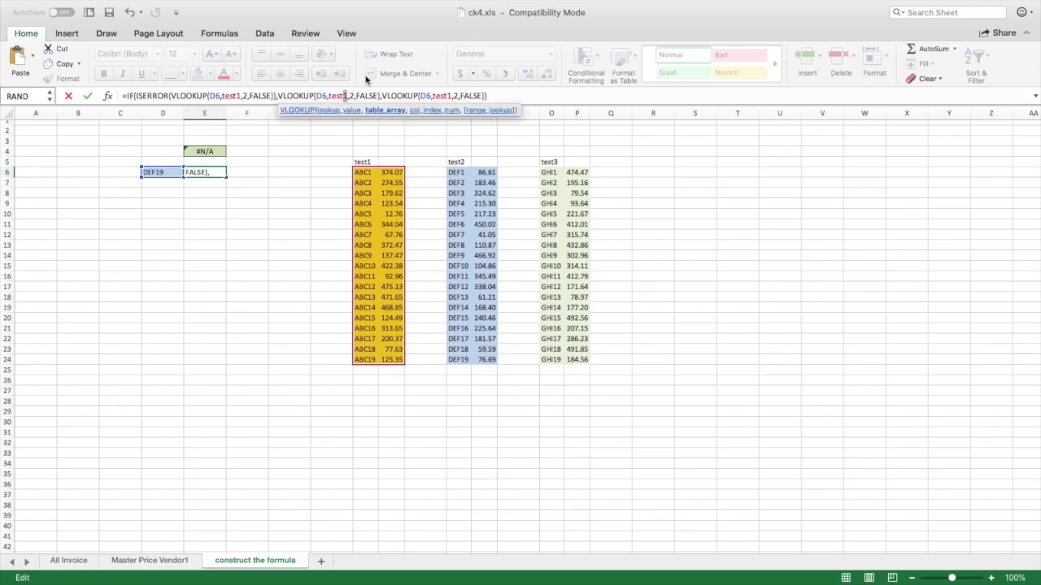
pyautogui.press('BackSpace')
pyautogui.write('2')
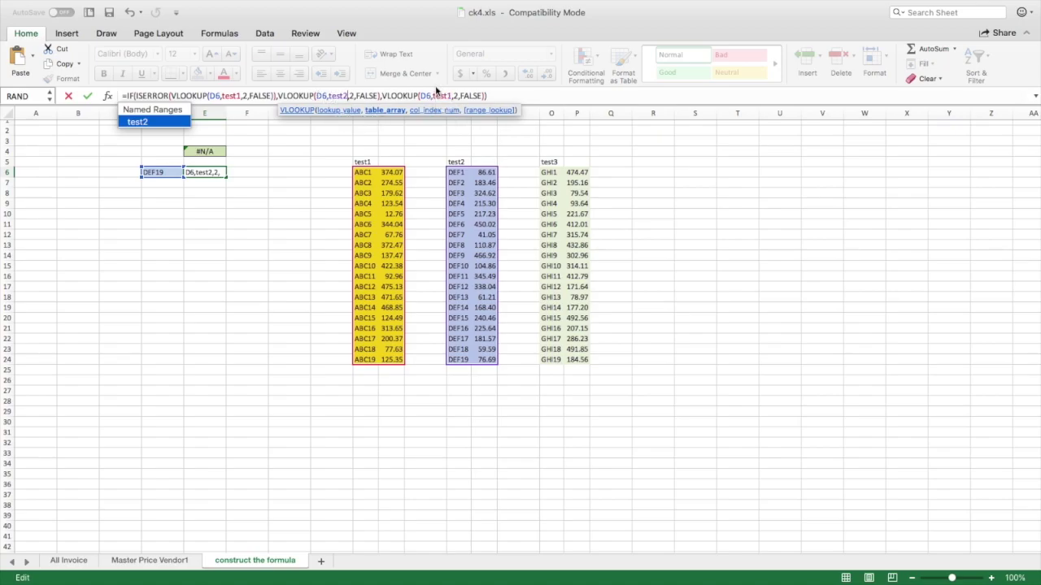
pyautogui.press('Return')
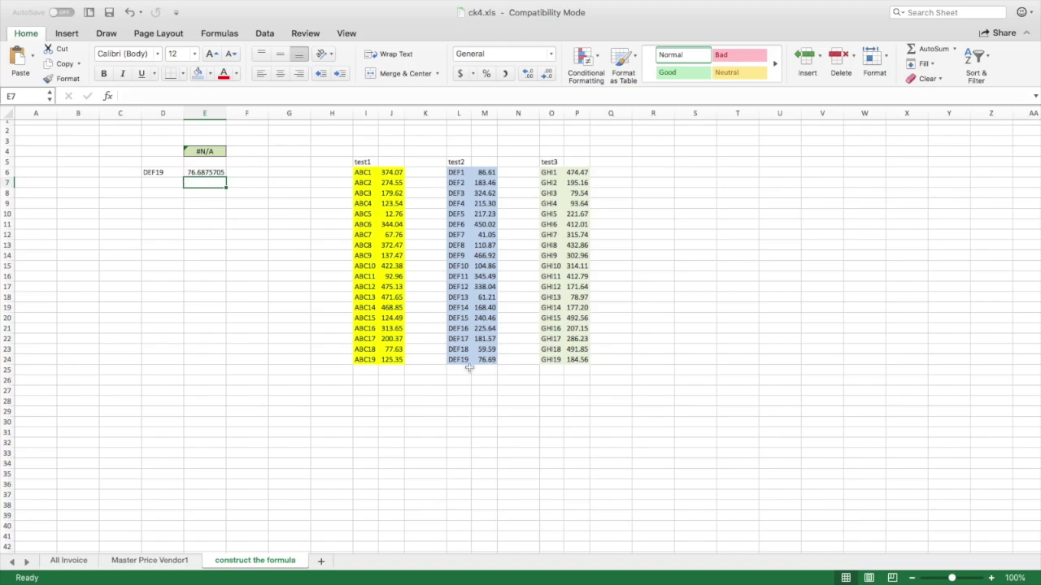
# Set the lookup code in D6 to GHI19 to test the formula with a code from test3.
pyautogui.click(148, 172)
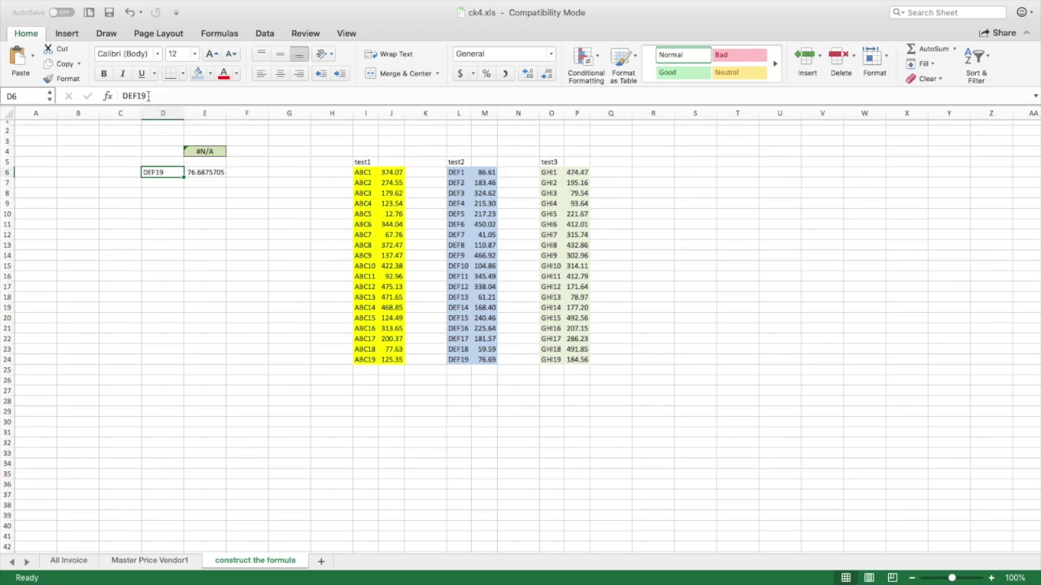
pyautogui.moveTo(146, 96); pyautogui.dragTo(118, 96)
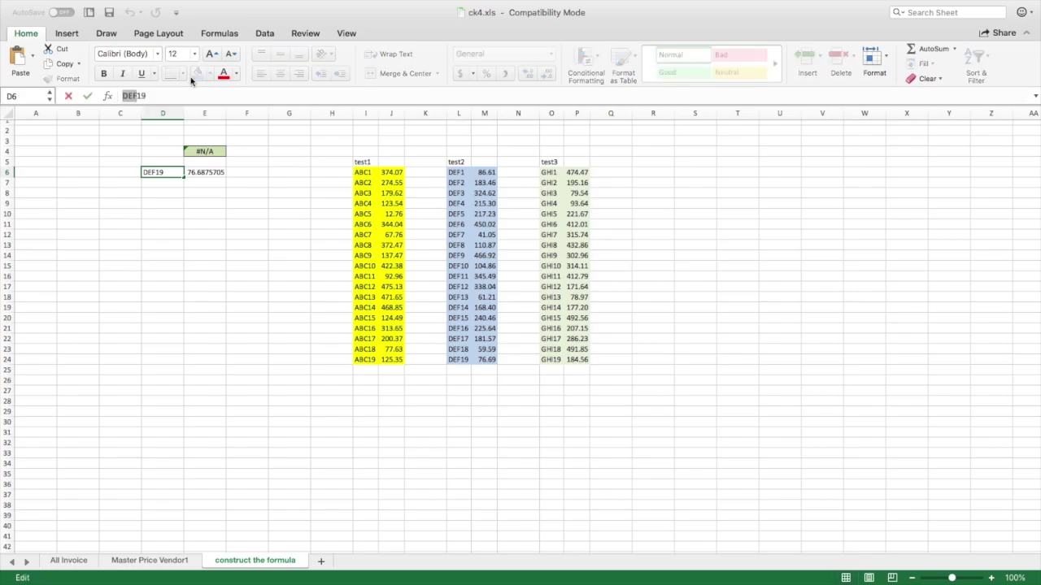
pyautogui.write('GHI19')
pyautogui.press('Return')
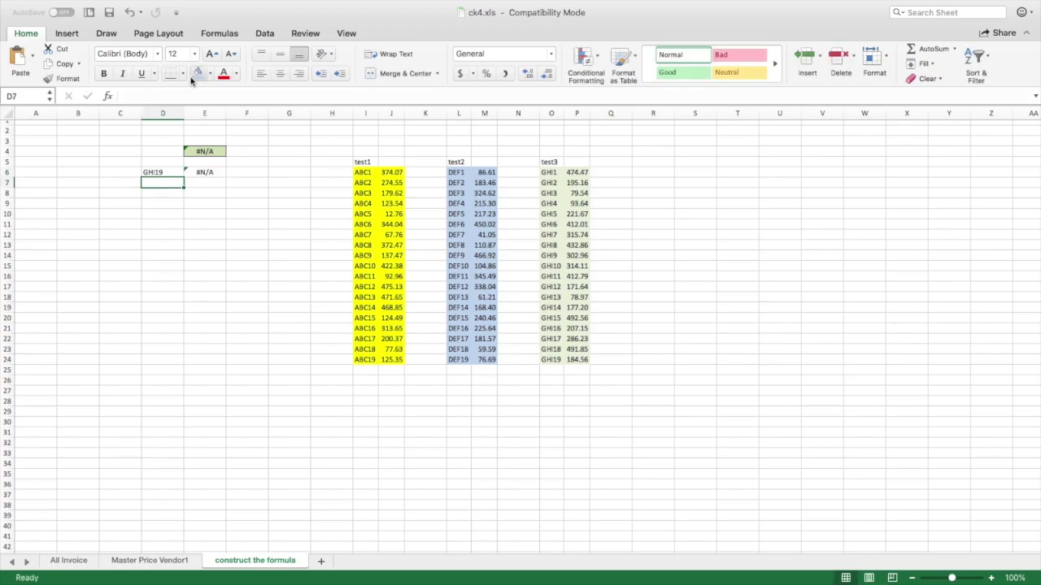
pyautogui.press('Up')
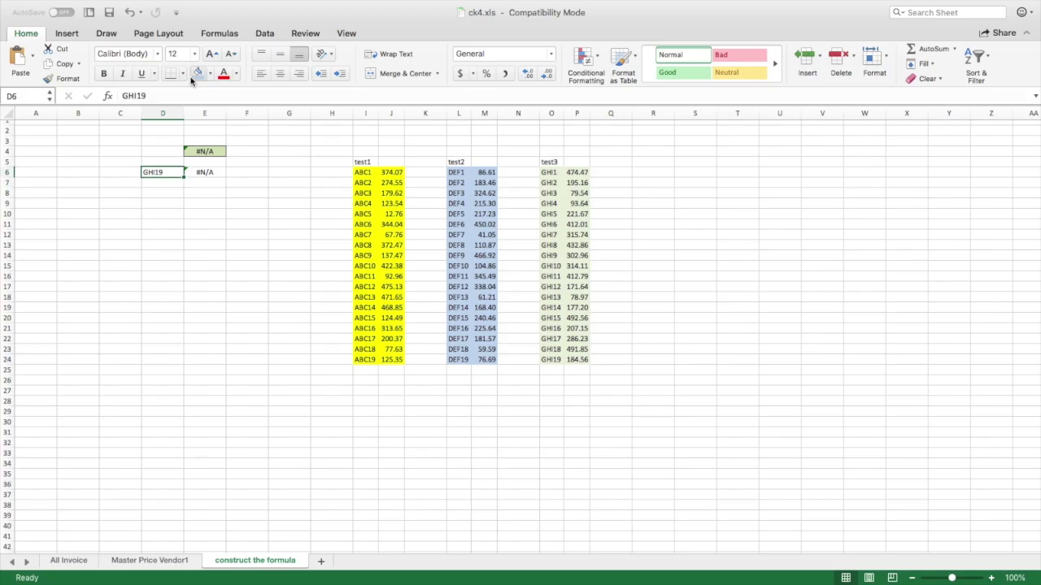
# Wrap the test2 VLOOKUP in E6's formula as the logical test of a nested IF(ISERROR(VLOOKUP(D6,test2,2,FALSE)).
pyautogui.click(204, 173)
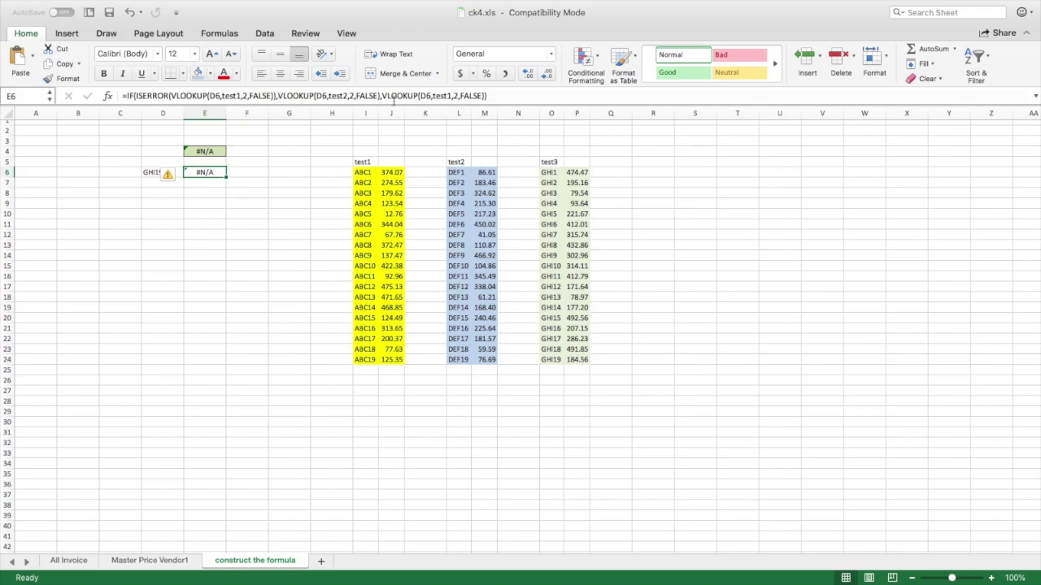
pyautogui.click(278, 96)
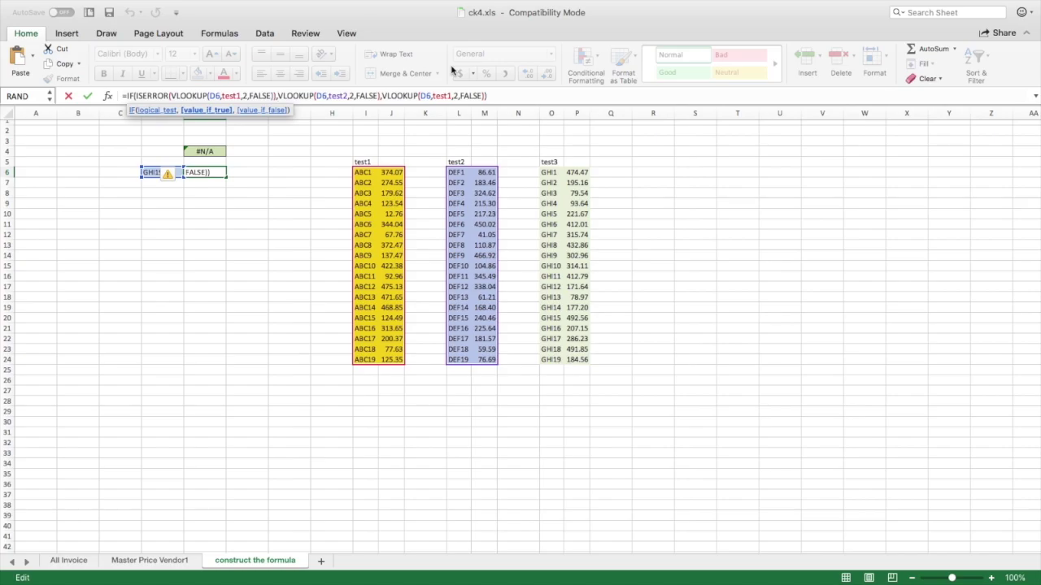
pyautogui.write('if')
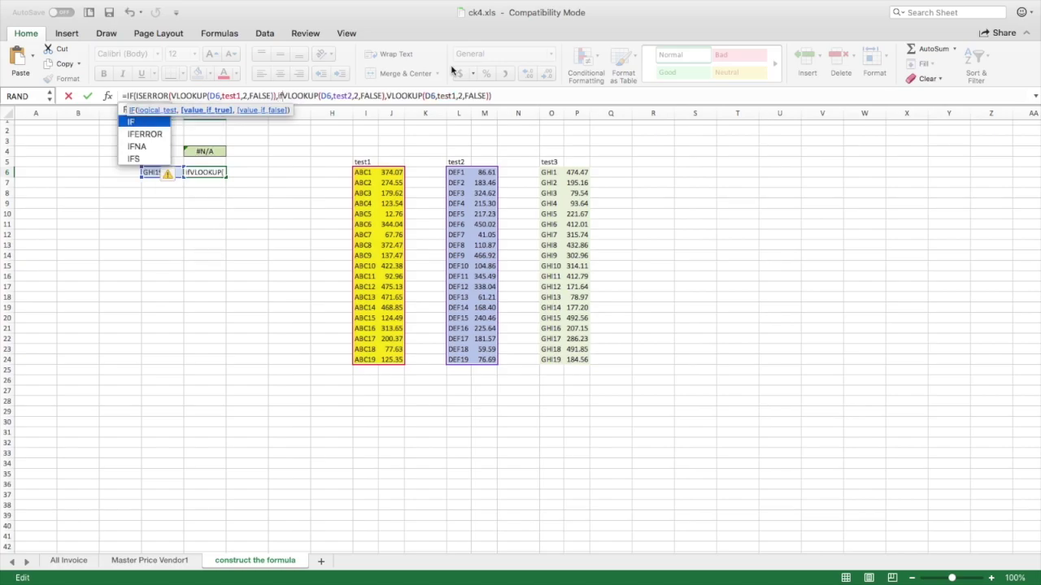
pyautogui.write('(is')
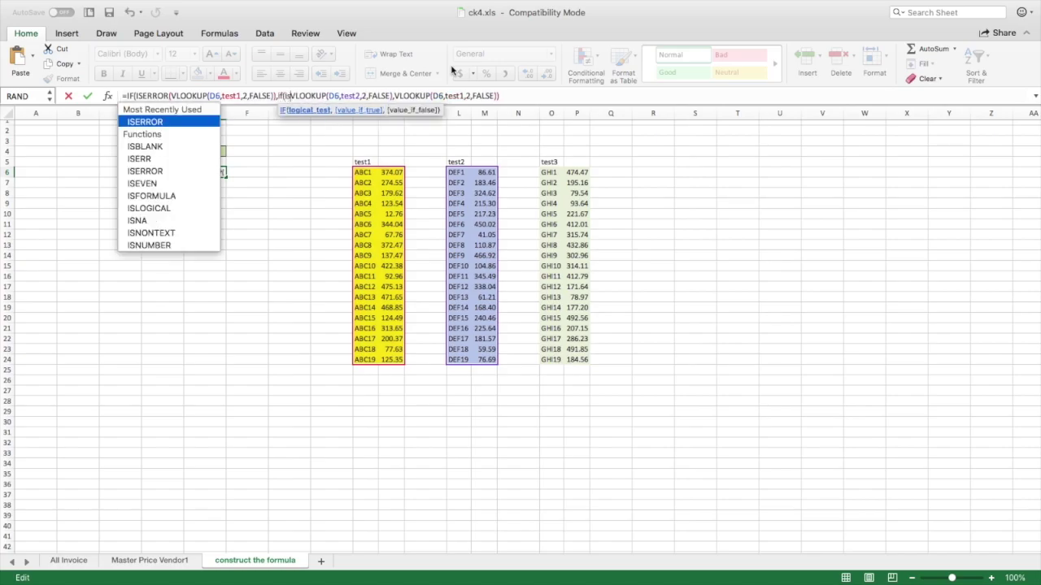
pyautogui.write('error')
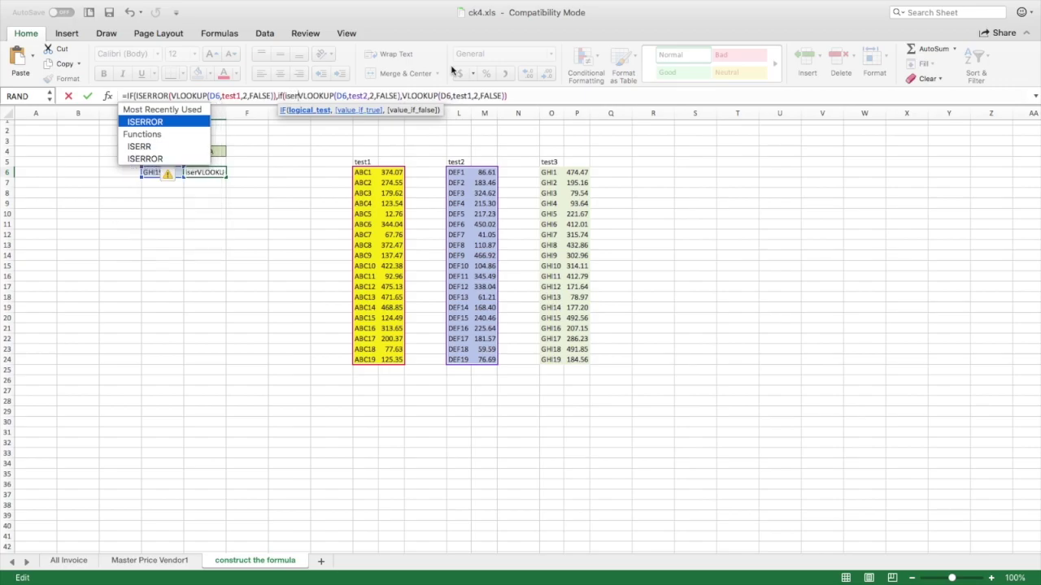
pyautogui.write('(')
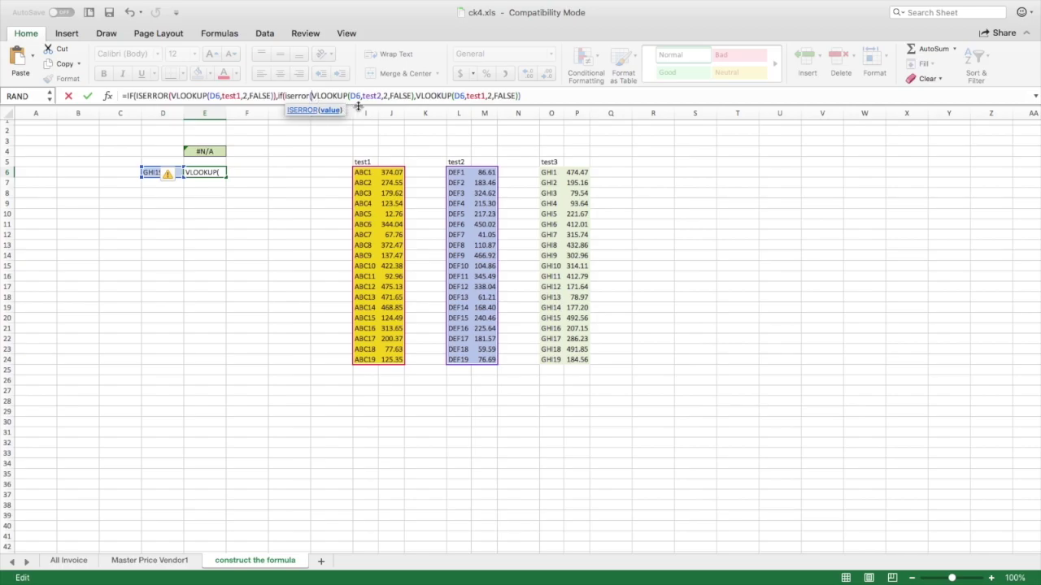
pyautogui.click(415, 96)
pyautogui.write(',')
pyautogui.press('Left')
pyautogui.write(')')
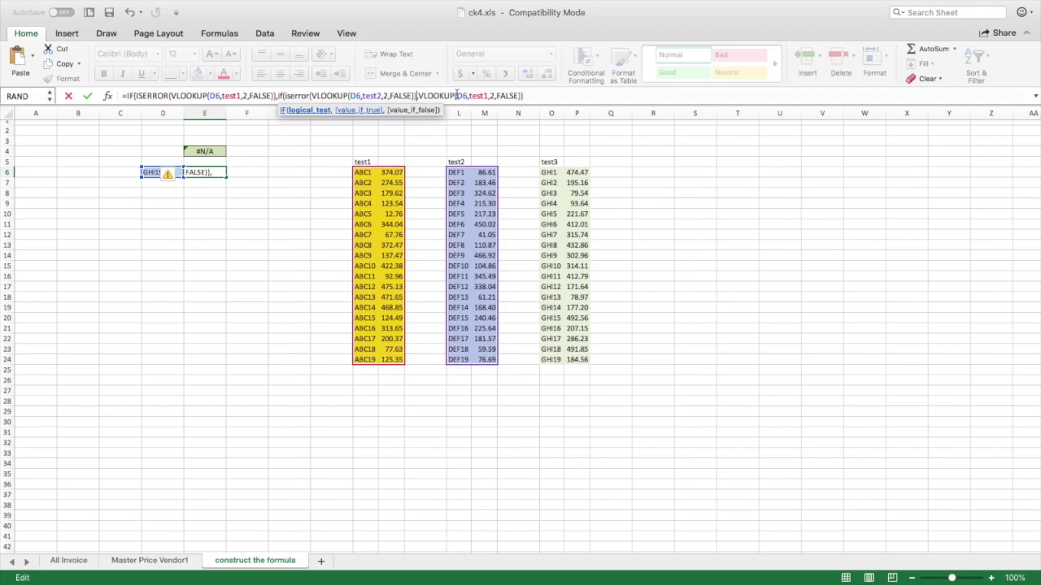
# Add VLOOKUP(D6,test3,2,FALSE) as the value if true of the nested IF in E6.
pyautogui.write(',')
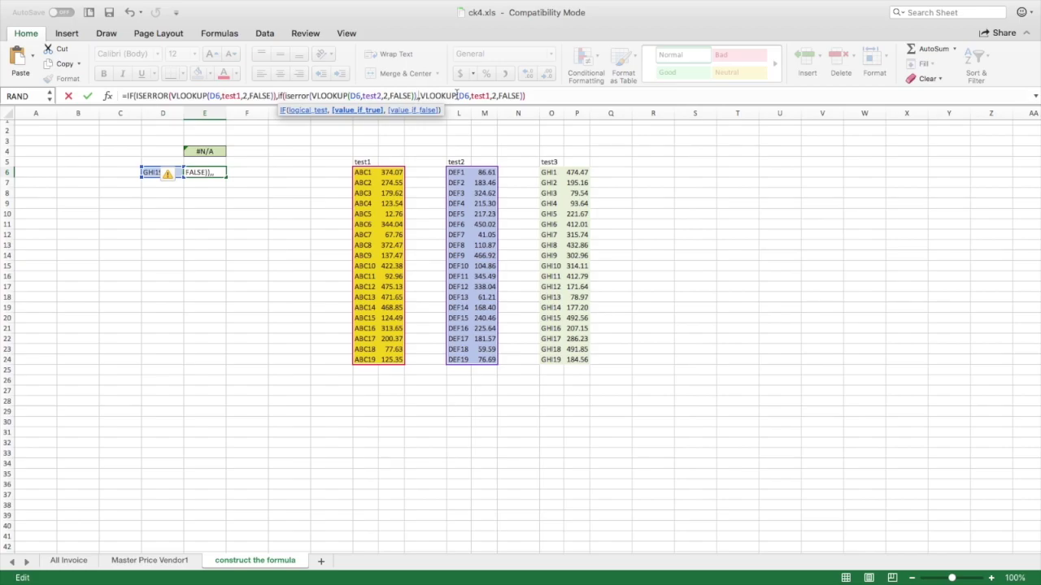
pyautogui.write('vlookup,')
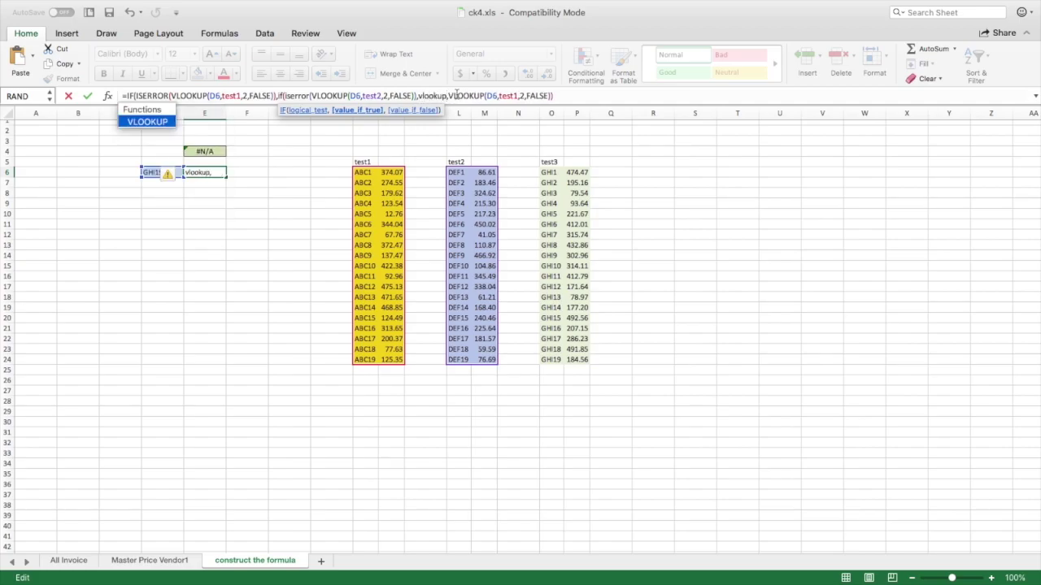
pyautogui.write('(')
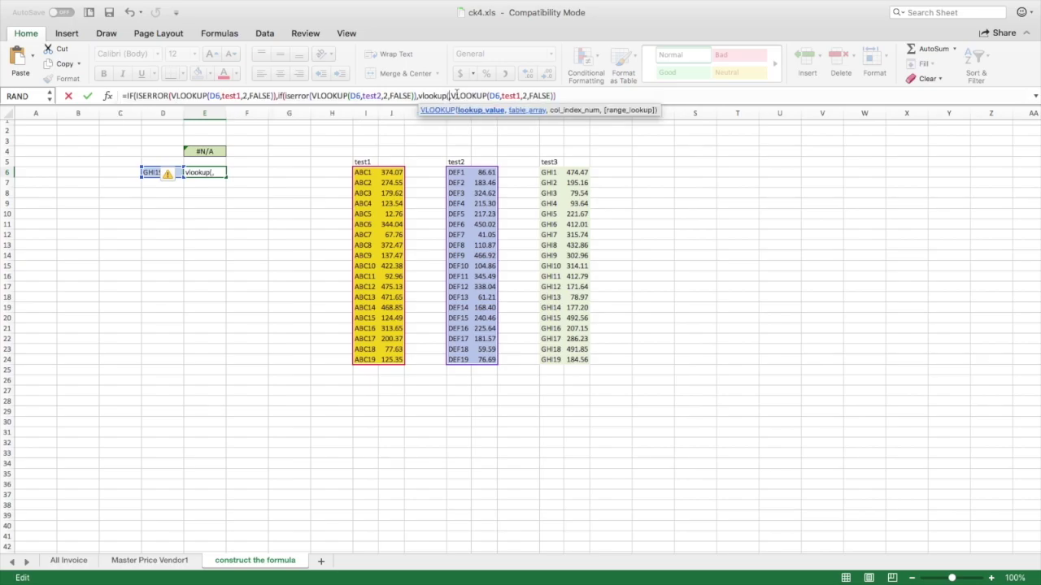
pyautogui.write('d6')
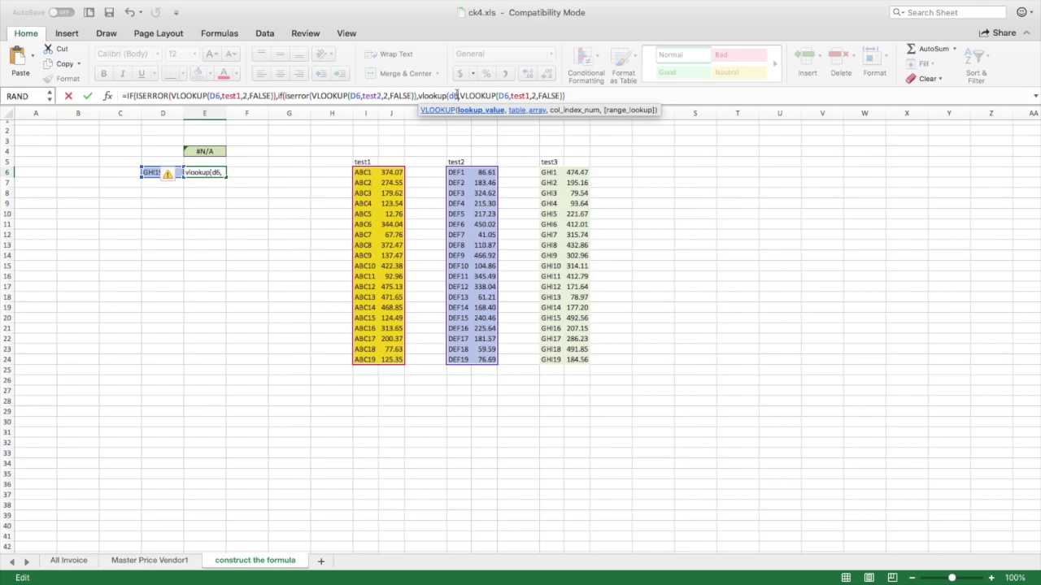
pyautogui.write(',')
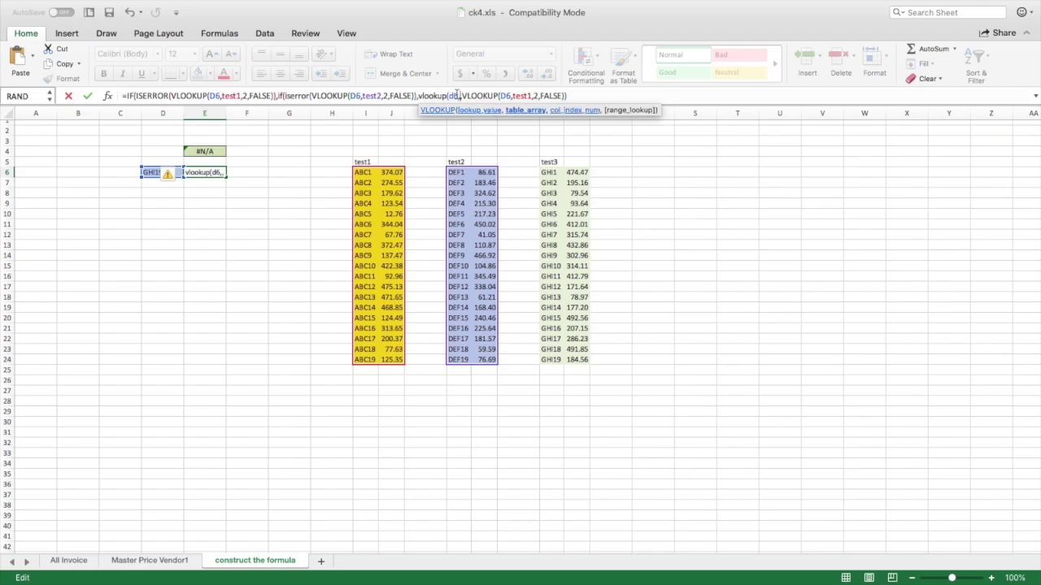
pyautogui.write('test')
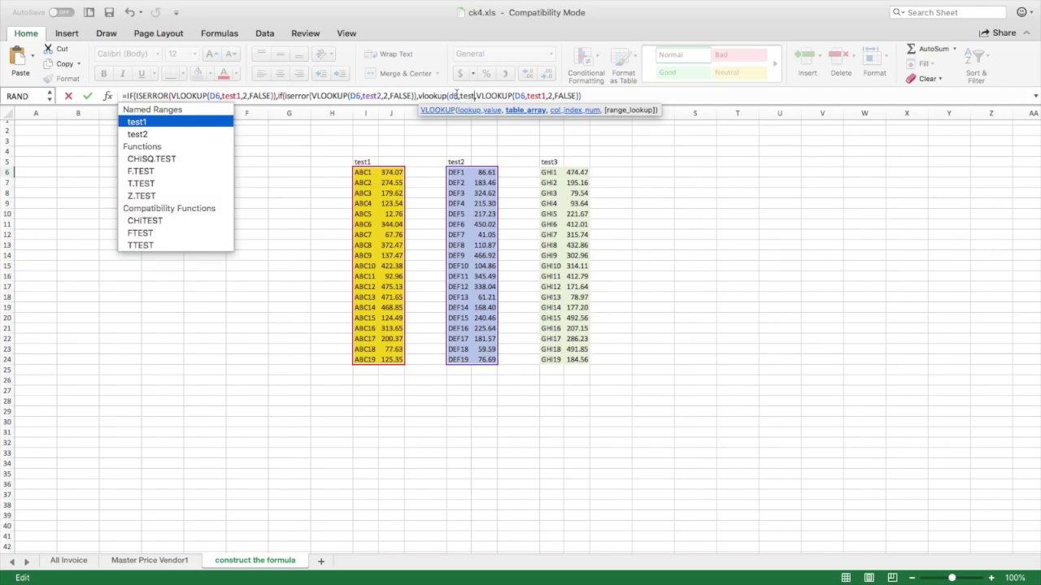
pyautogui.write('3')
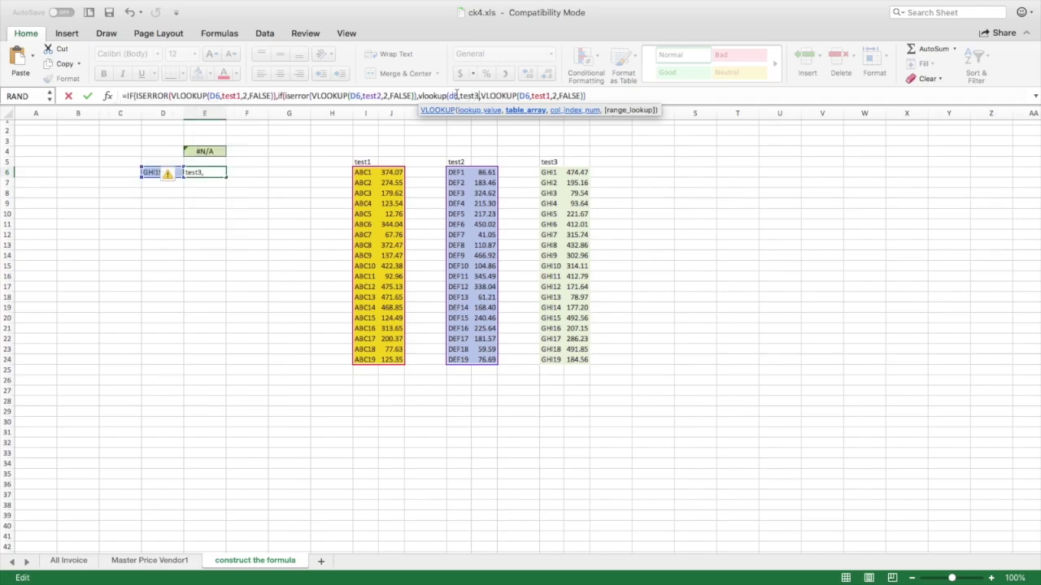
pyautogui.write(',2,')
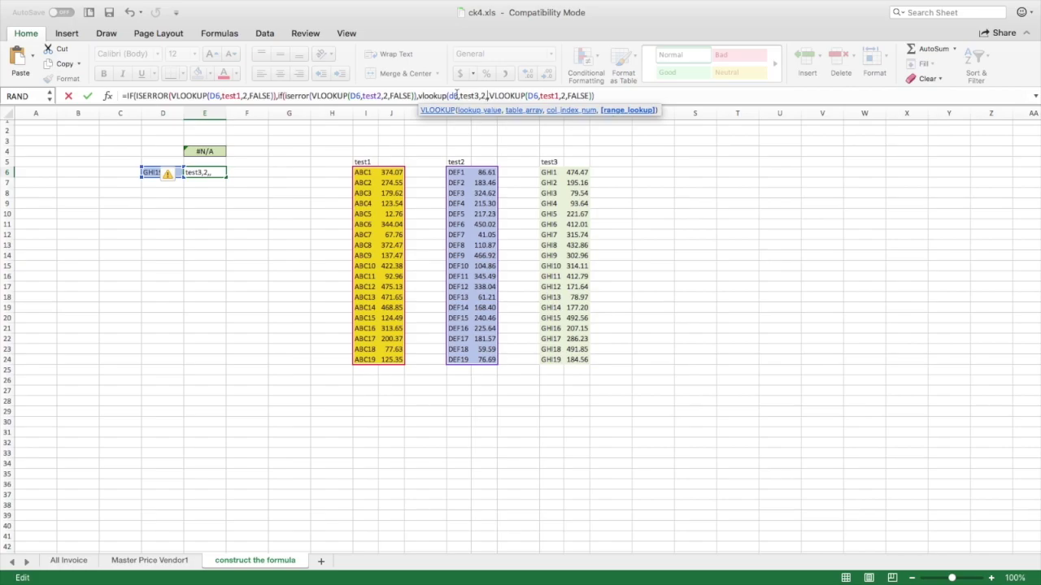
pyautogui.write('false')
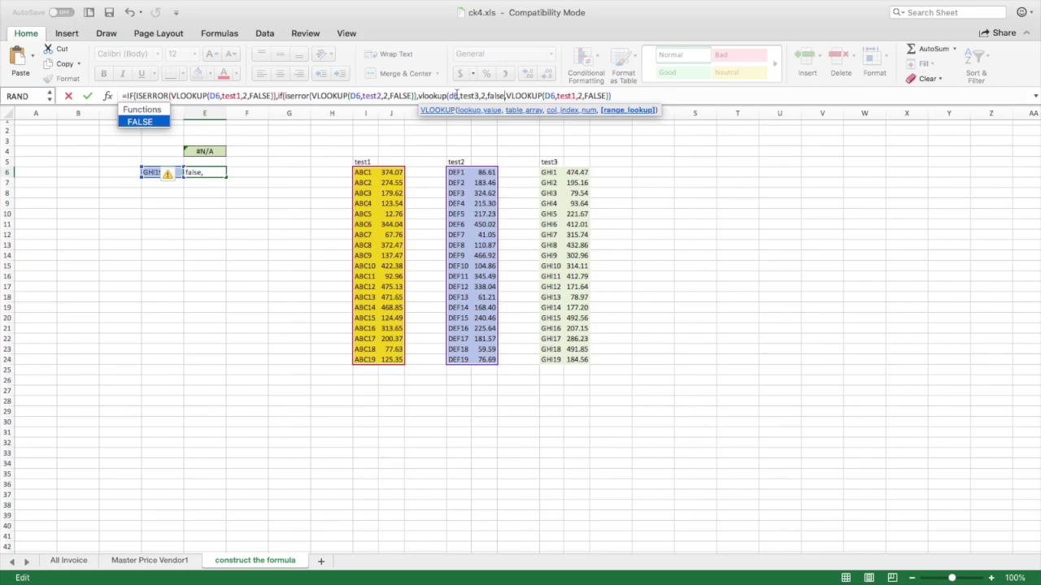
pyautogui.write(')')
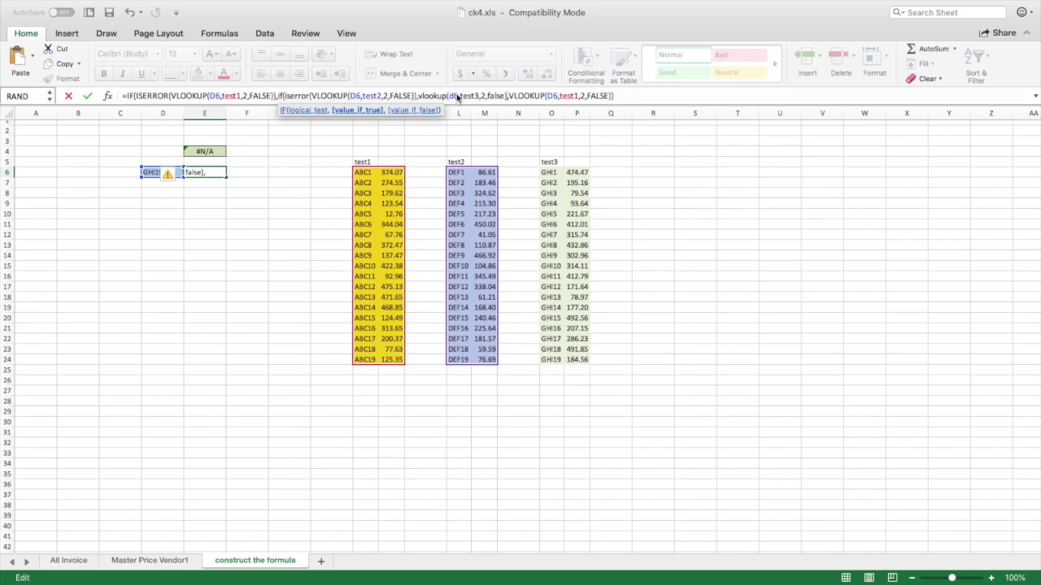
# Try to enter E6's nested IF formula with an extra closing parenthesis at its end.
pyautogui.press('Return')
pyautogui.press('Return')
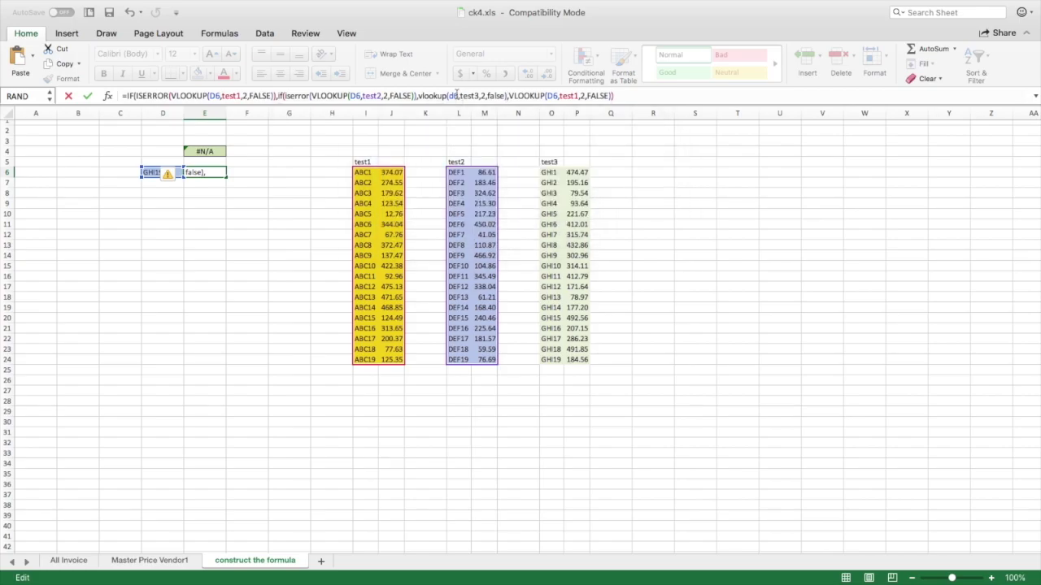
pyautogui.click(416, 95)
pyautogui.write('),')
pyautogui.click(506, 96)
pyautogui.write('),')
pyautogui.press('Return')
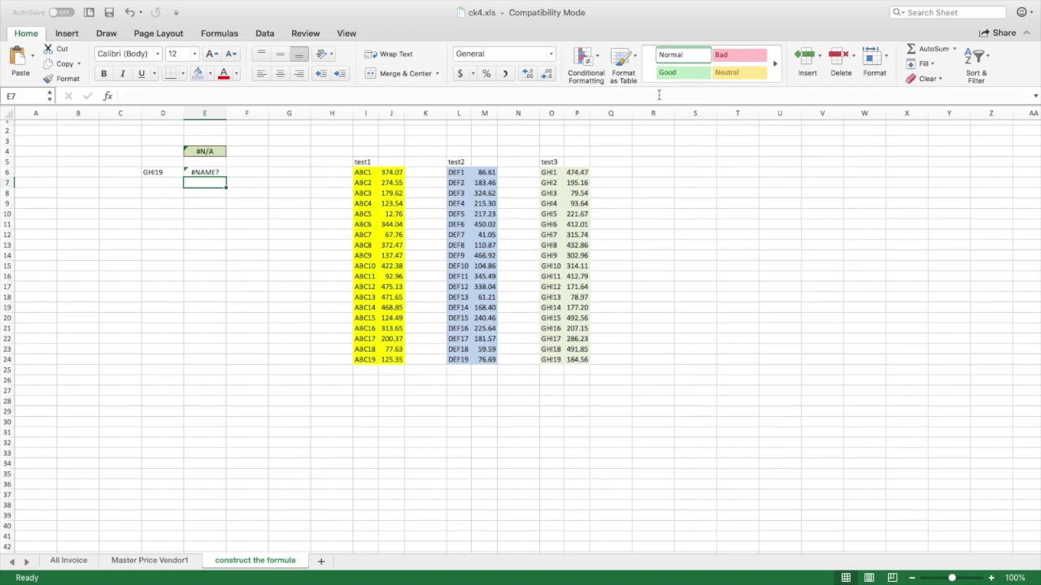
# Move the last closing parenthesis of E6's formula to directly after VLOOKUP(D6,test3,2,FALSE) to close the inner IF.
pyautogui.press('Up')
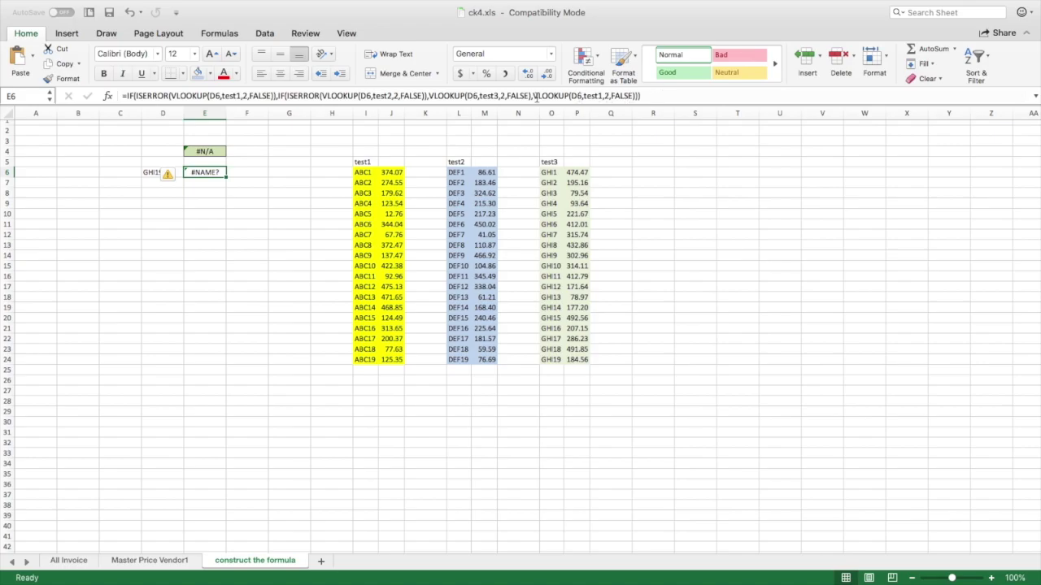
pyautogui.click(654, 95)
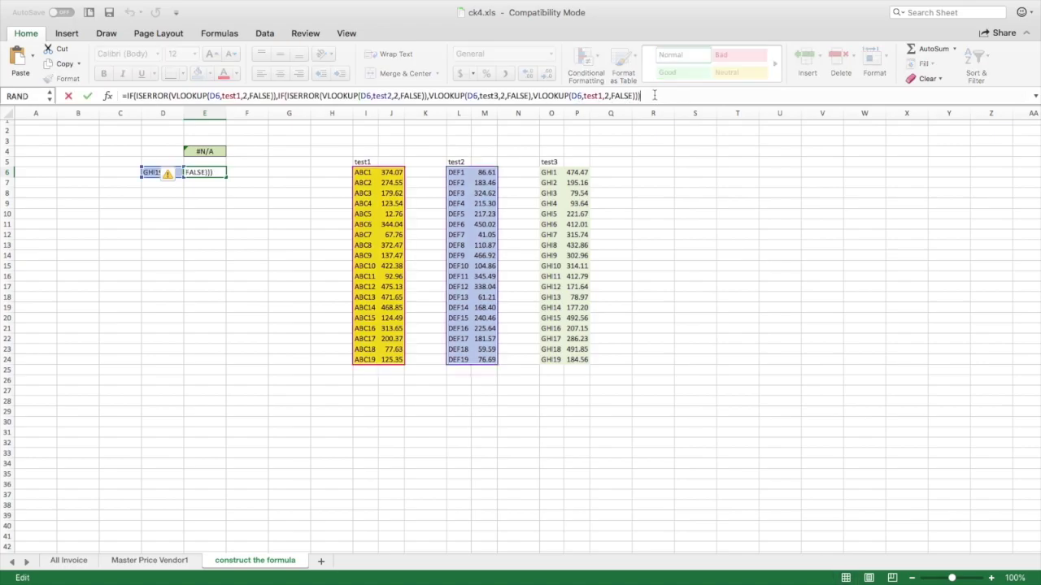
pyautogui.press('BackSpace')
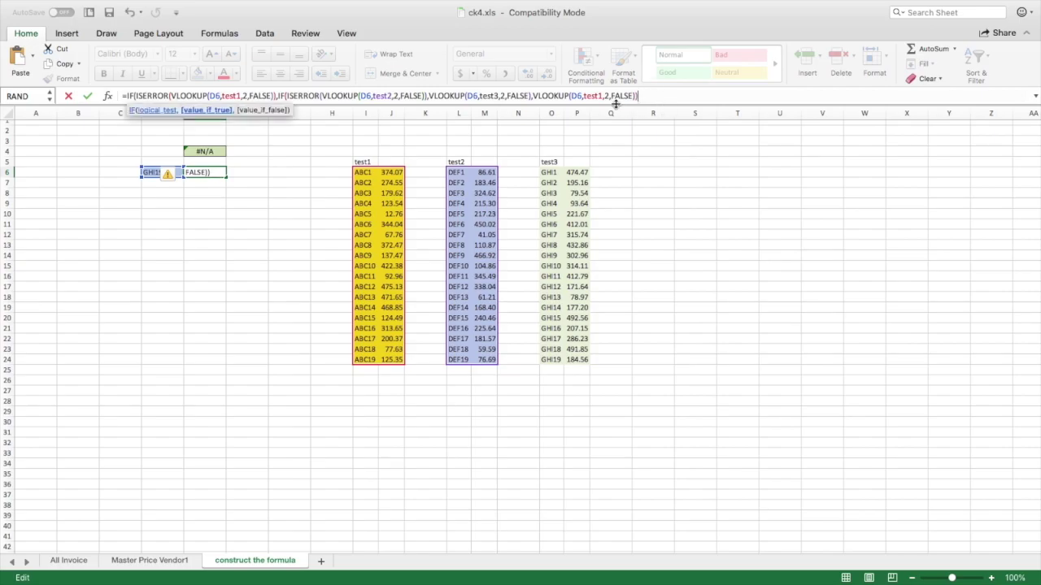
pyautogui.click(532, 96)
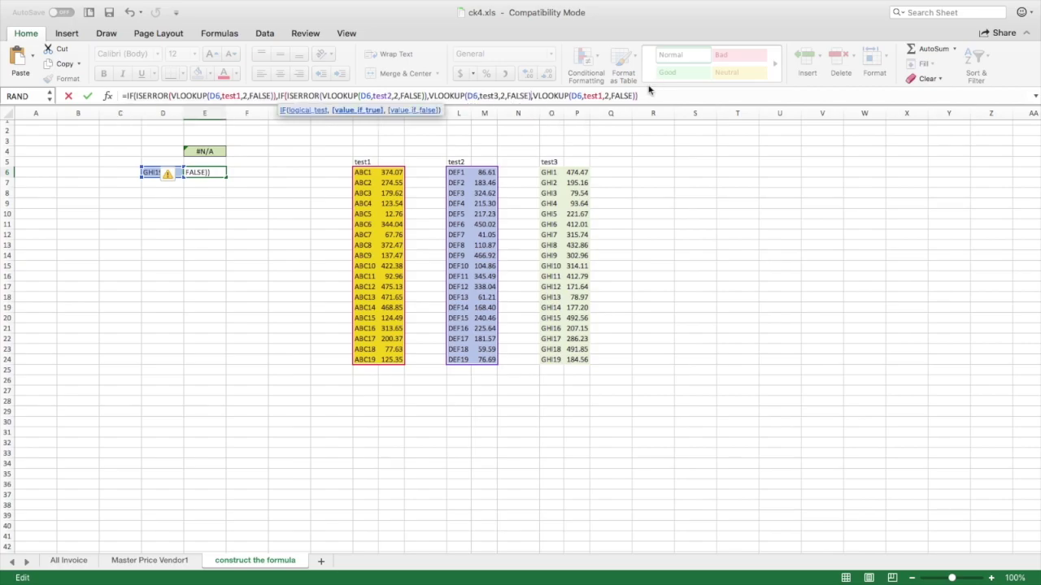
pyautogui.write(')')
pyautogui.press('Return')
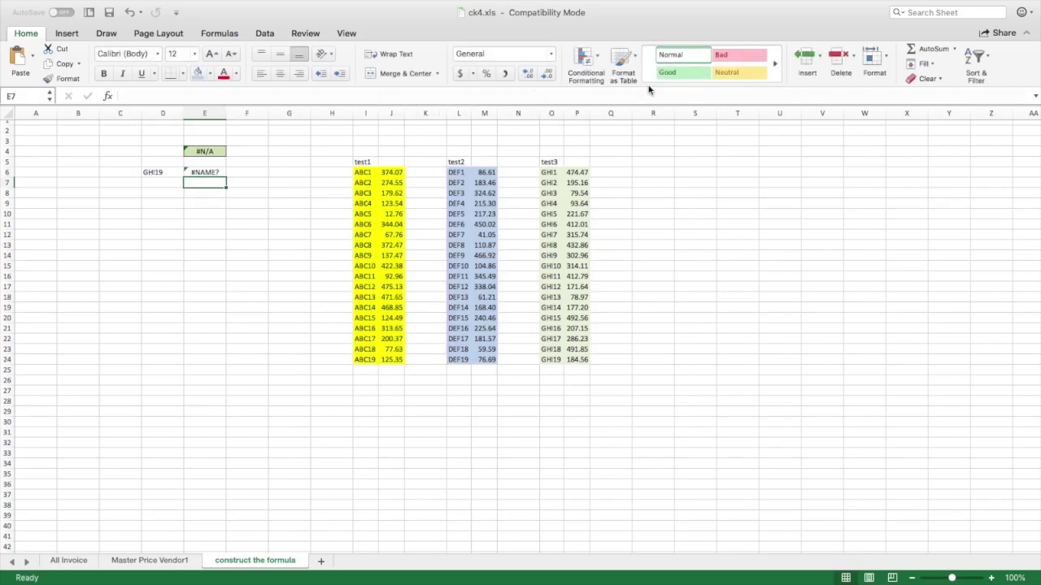
pyautogui.press('Up')
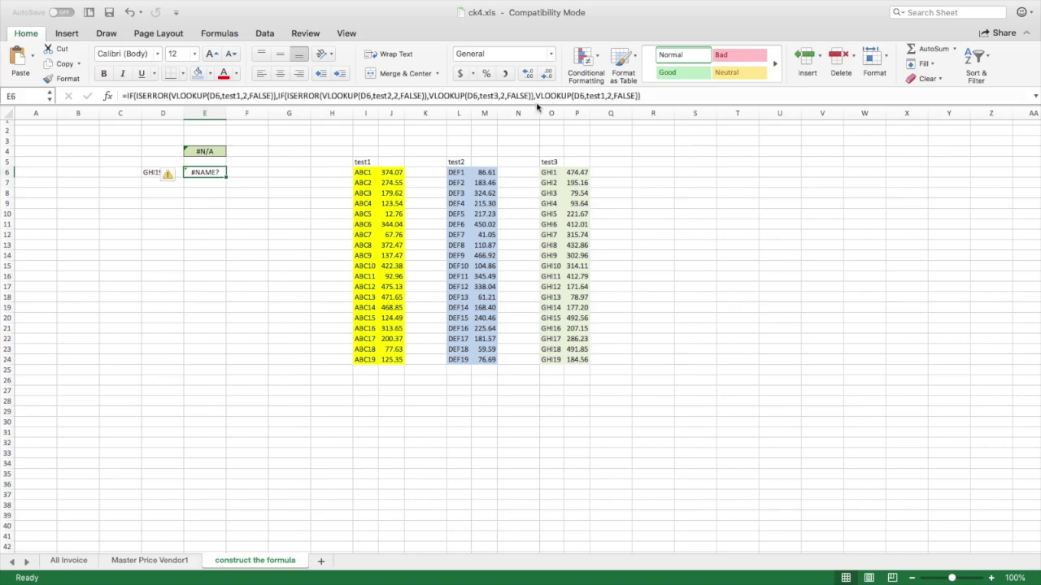
# Remove the closing parenthesis that ends the inner IF after VLOOKUP(D6,test3,2,FALSE) in E6's formula.
pyautogui.click(532, 96)
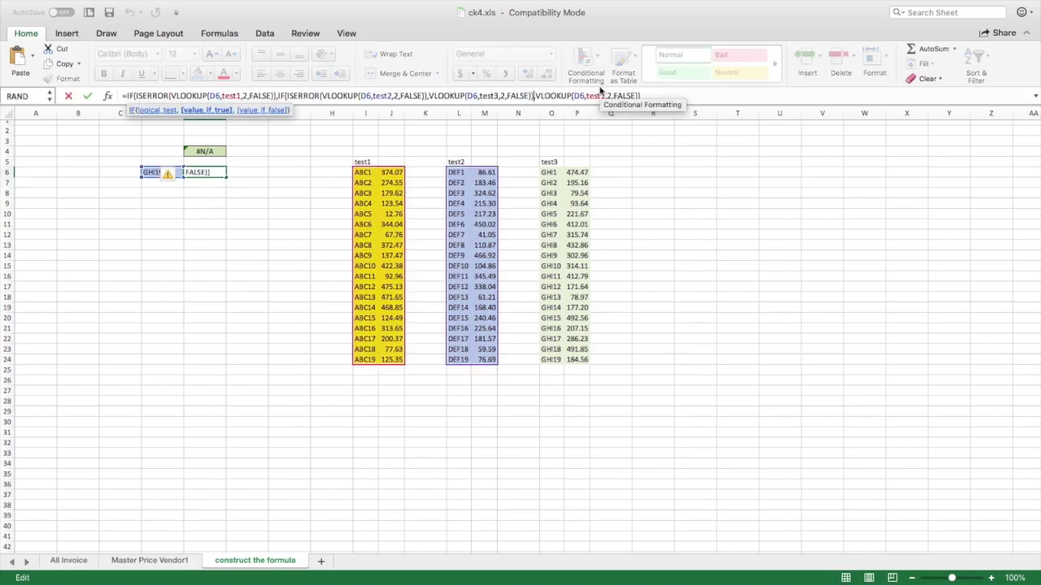
pyautogui.press('BackSpace')
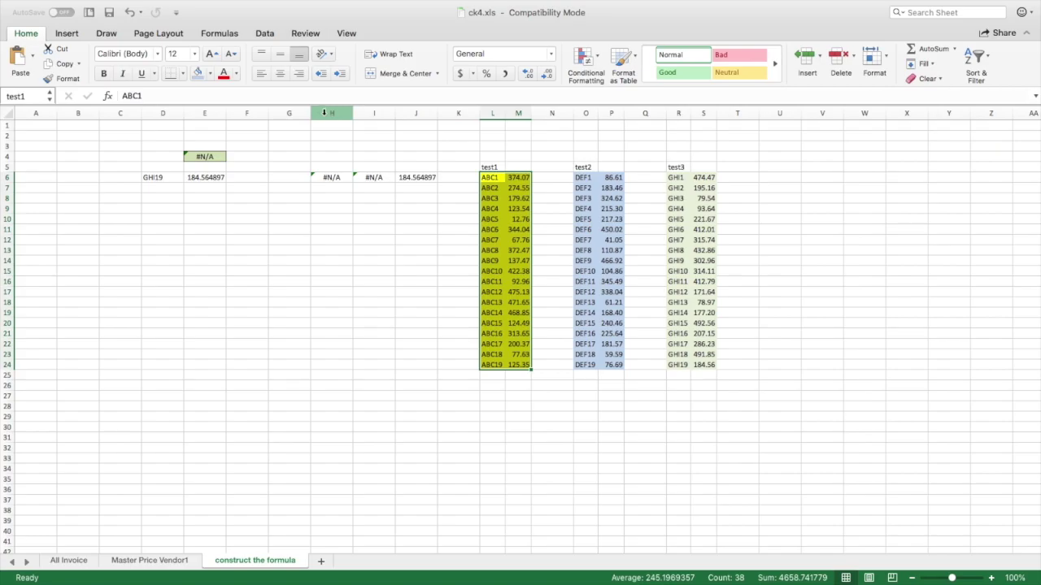
# Hide columns H to J, which hold the separate lookup results.
pyautogui.moveTo(324, 113); pyautogui.dragTo(410, 111)
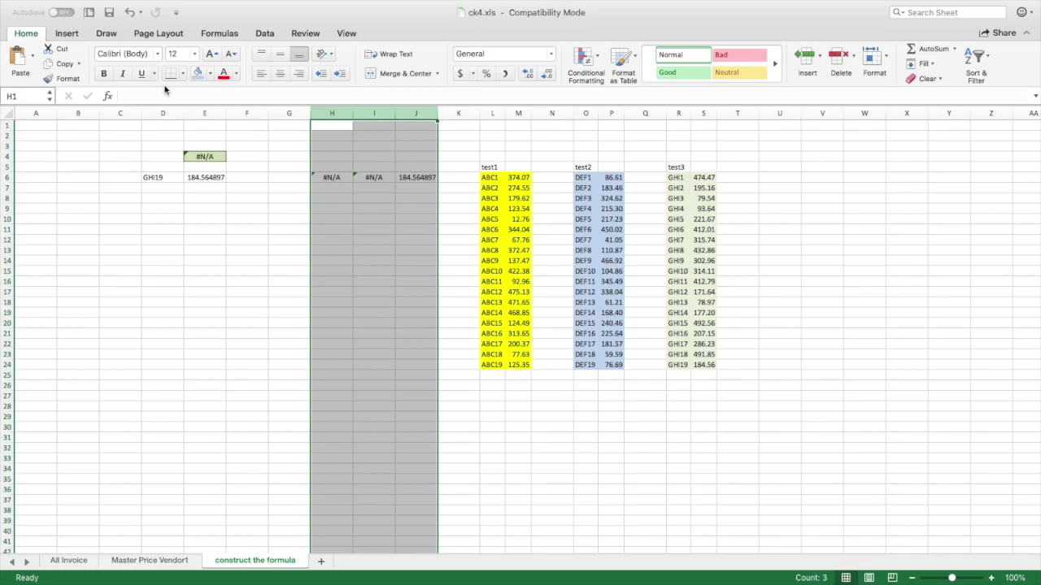
pyautogui.rightClick(330, 115)
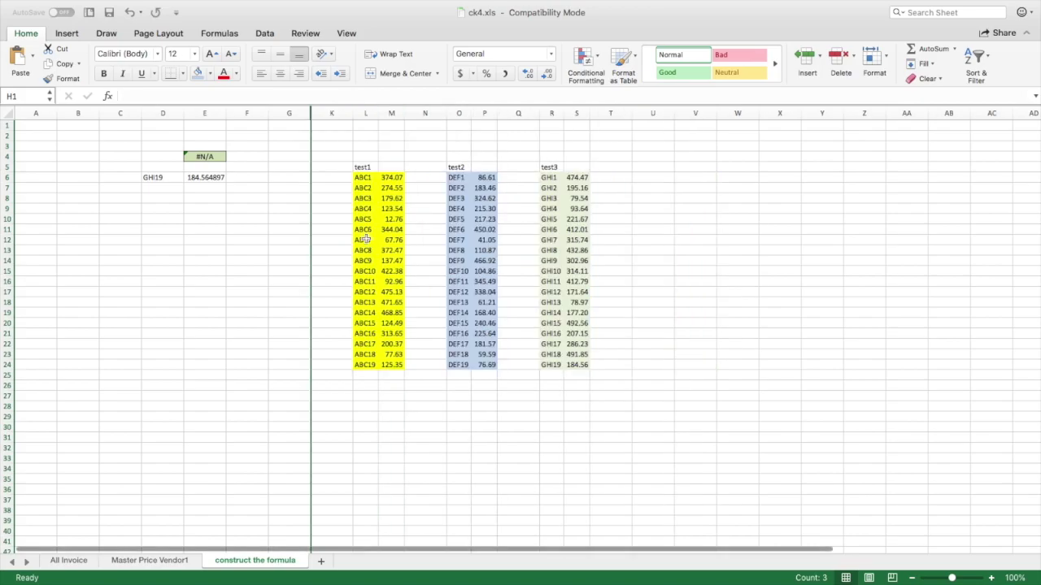
# Try the range name test4 in place of test3 in E6's formula.
pyautogui.click(200, 178)
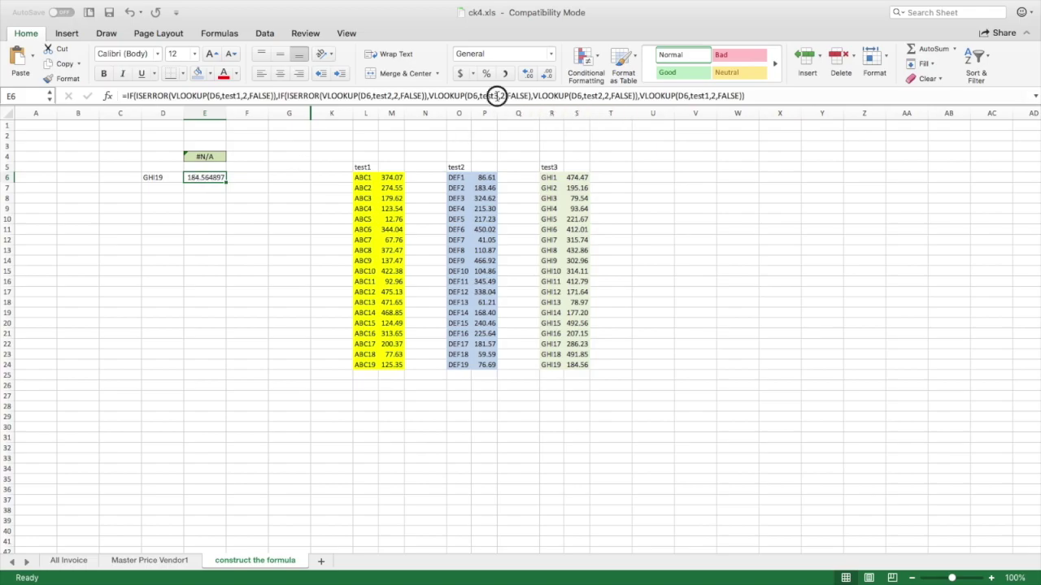
pyautogui.click(496, 96)
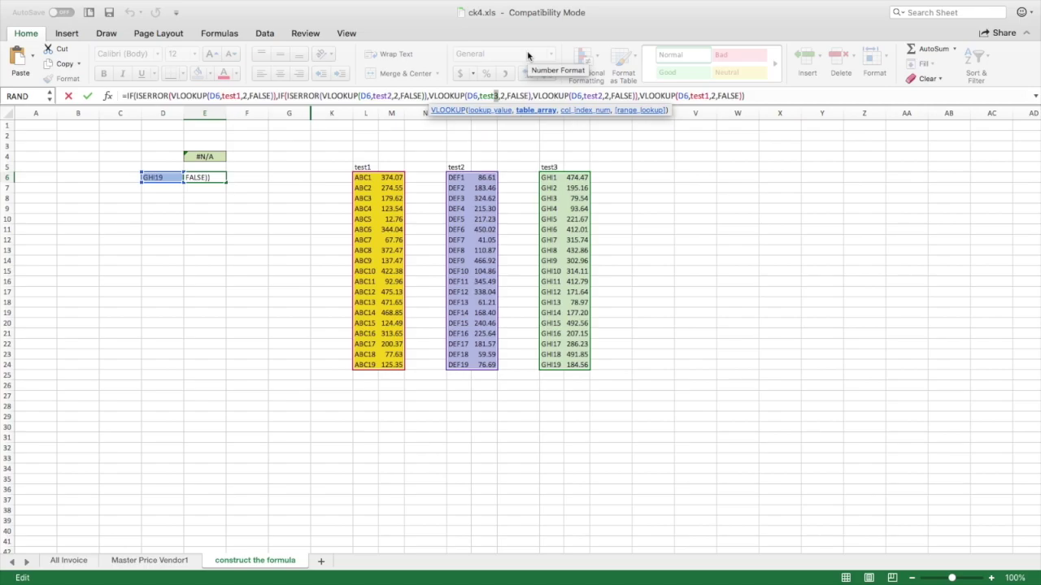
pyautogui.write('4')
pyautogui.press('Return')
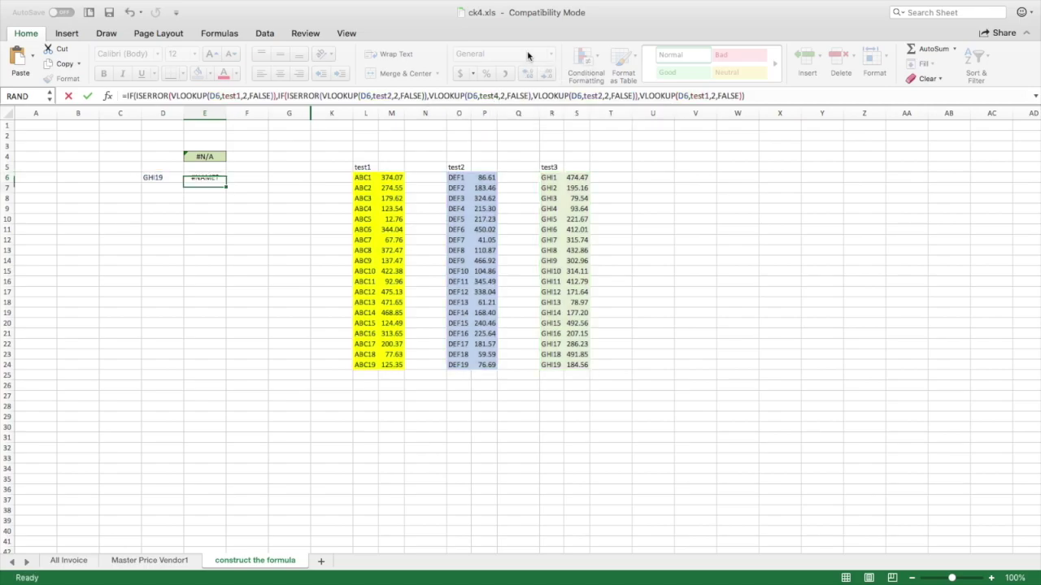
# Set the lookup range in E6's formula back to test3.
pyautogui.click(204, 177)
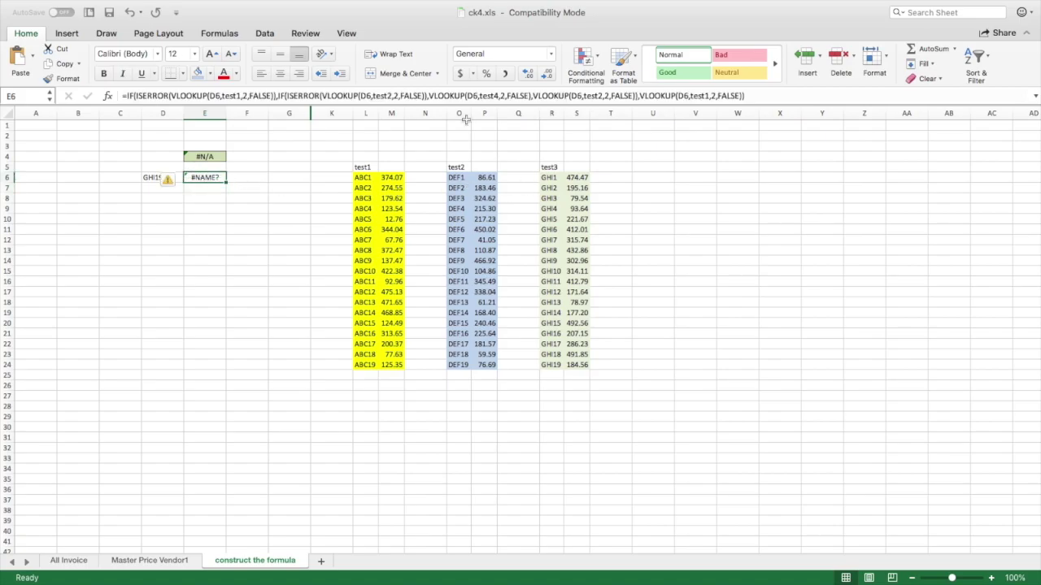
pyautogui.click(493, 95)
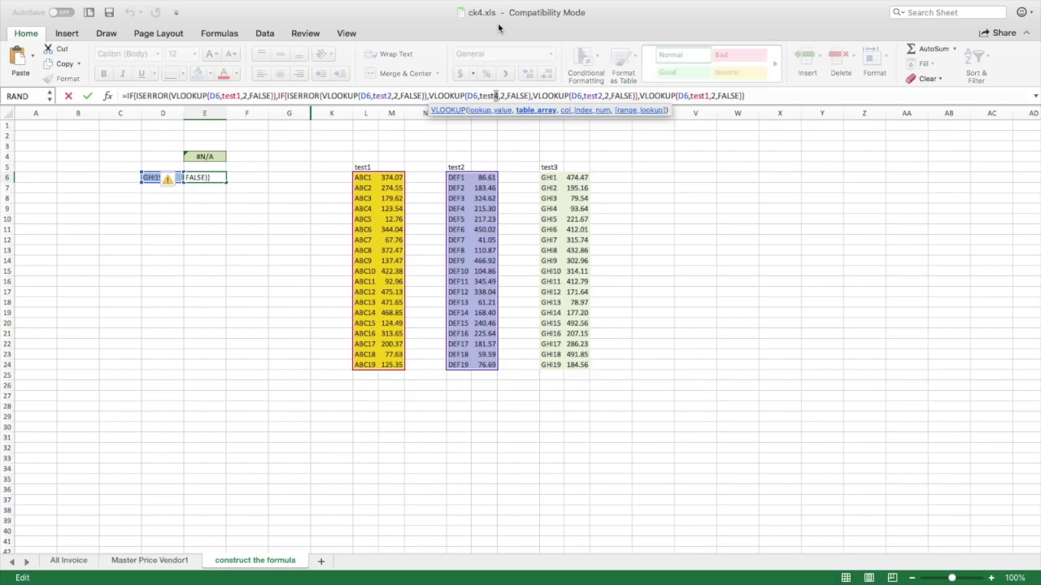
pyautogui.write('3')
pyautogui.press('Return')
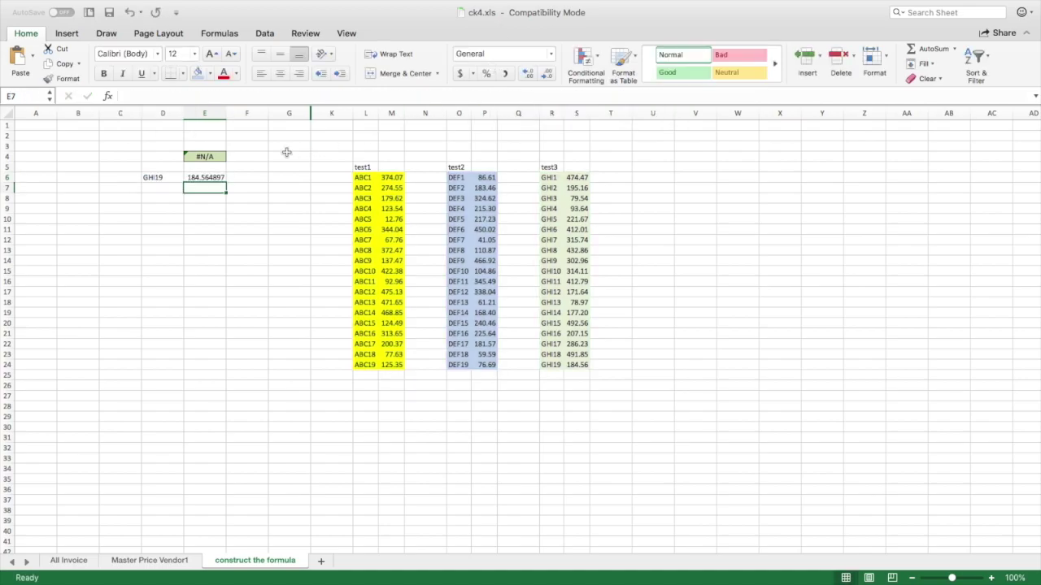
# Replace the letters of the code in D6 with X so that it reads X19.
pyautogui.click(213, 177)
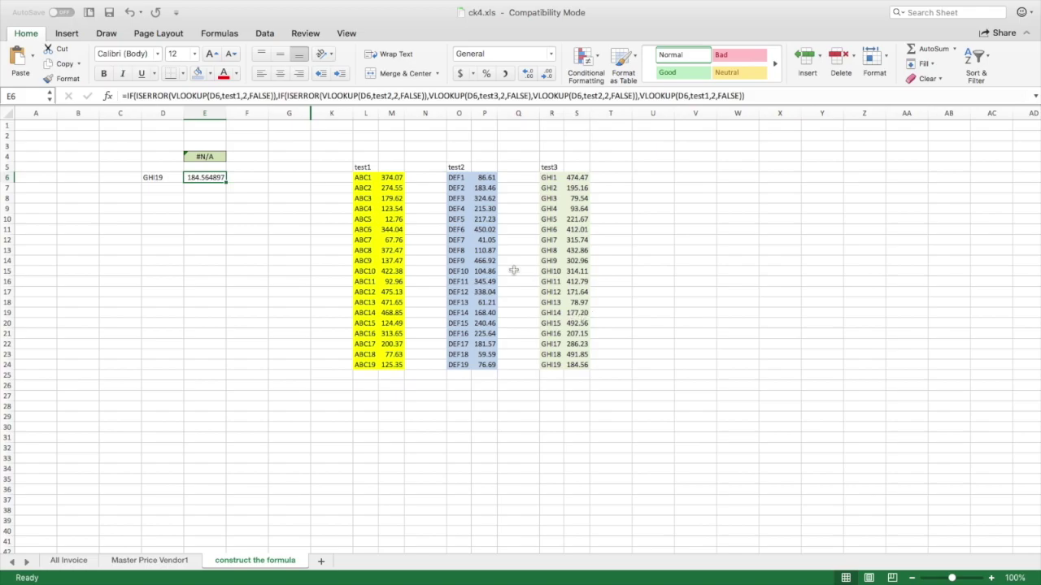
pyautogui.click(152, 178)
pyautogui.moveTo(143, 96); pyautogui.dragTo(118, 96)
pyautogui.write('X')
pyautogui.press('Return')
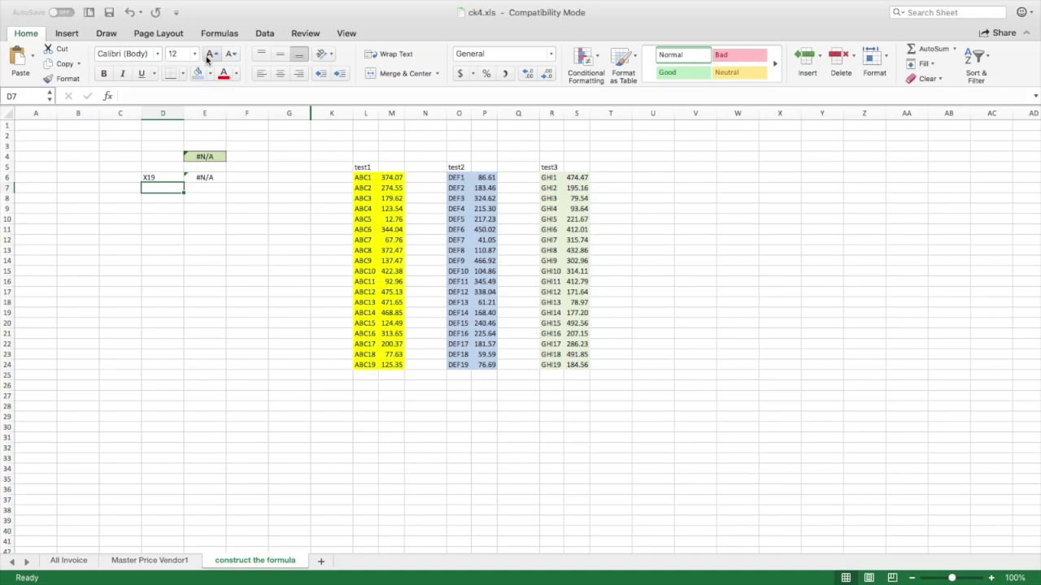
pyautogui.press('Up')
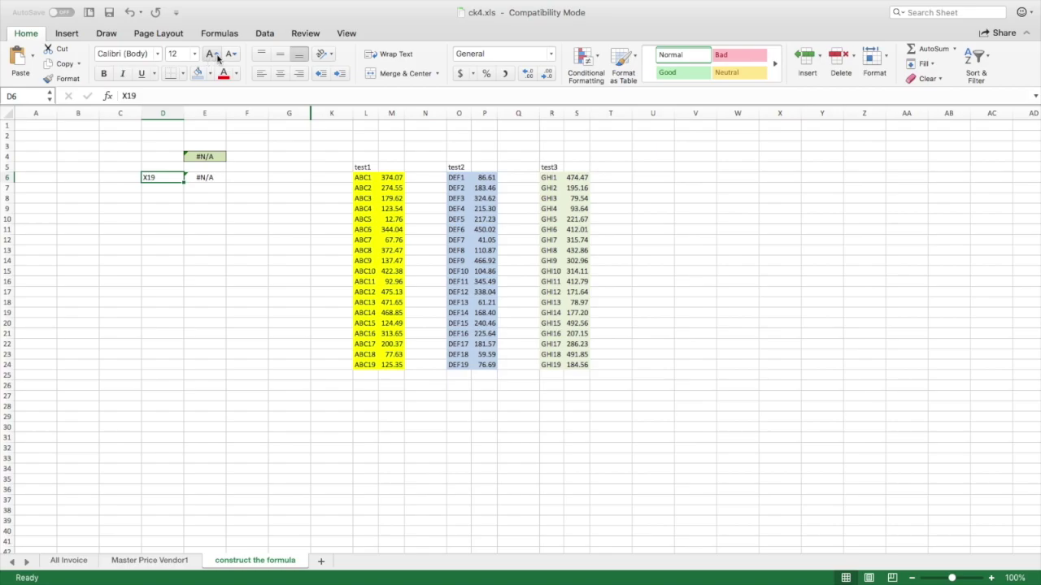
# Compare E6's formula with the nested lookup formula in E4 of the All Invoice sheet, and return to the construct the formula sheet.
pyautogui.click(205, 177)
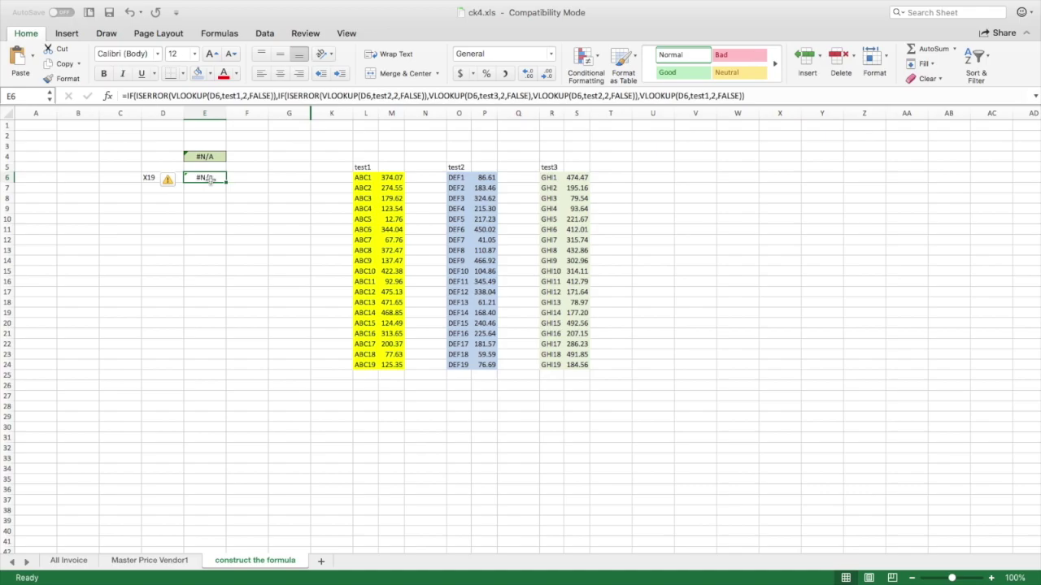
pyautogui.click(53, 561)
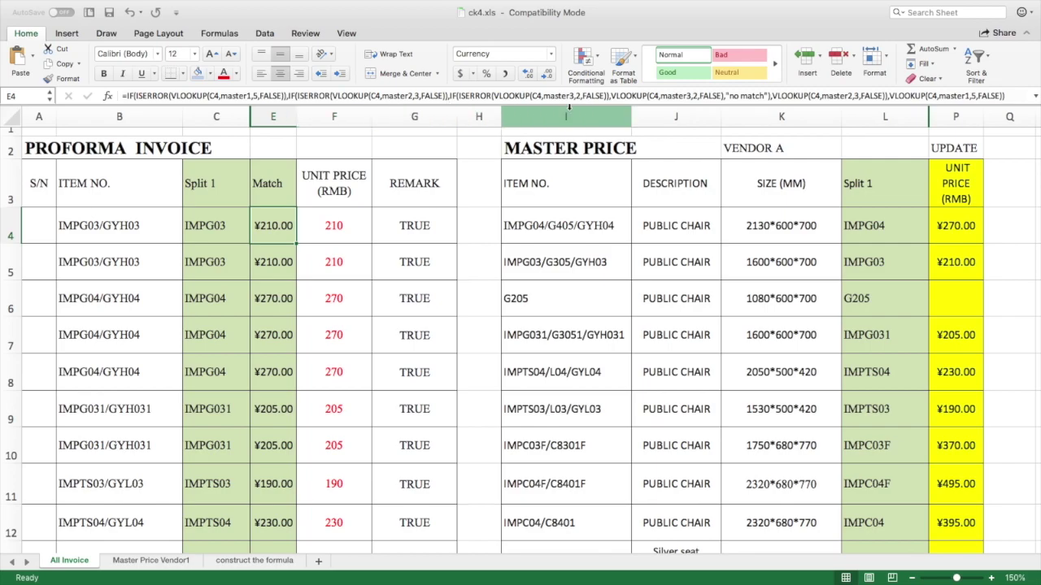
pyautogui.click(253, 561)
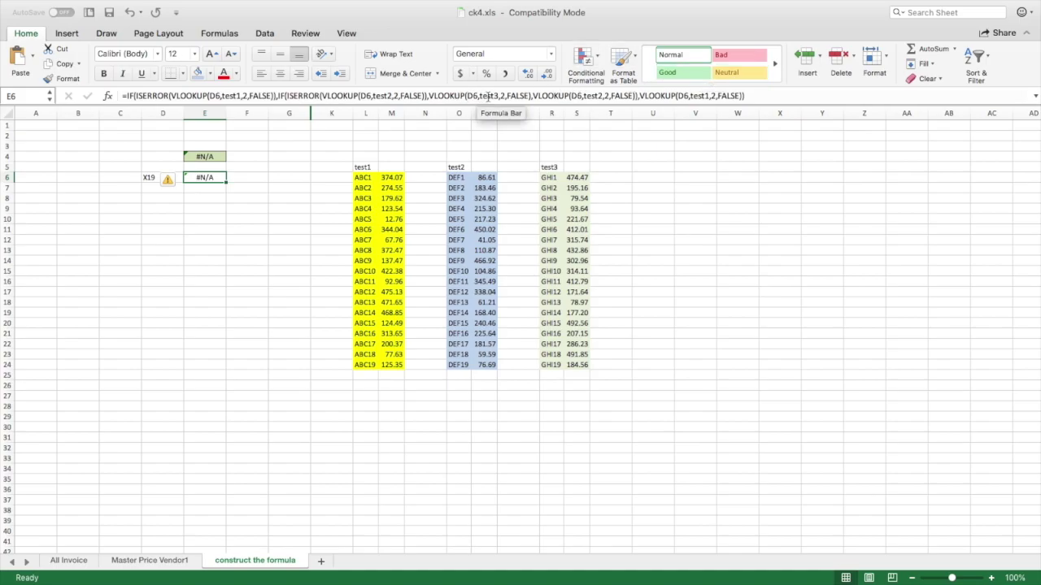
# Insert if(iserror( directly before VLOOKUP(D6,test3,2,FALSE) in E6's formula.
pyautogui.click(429, 96)
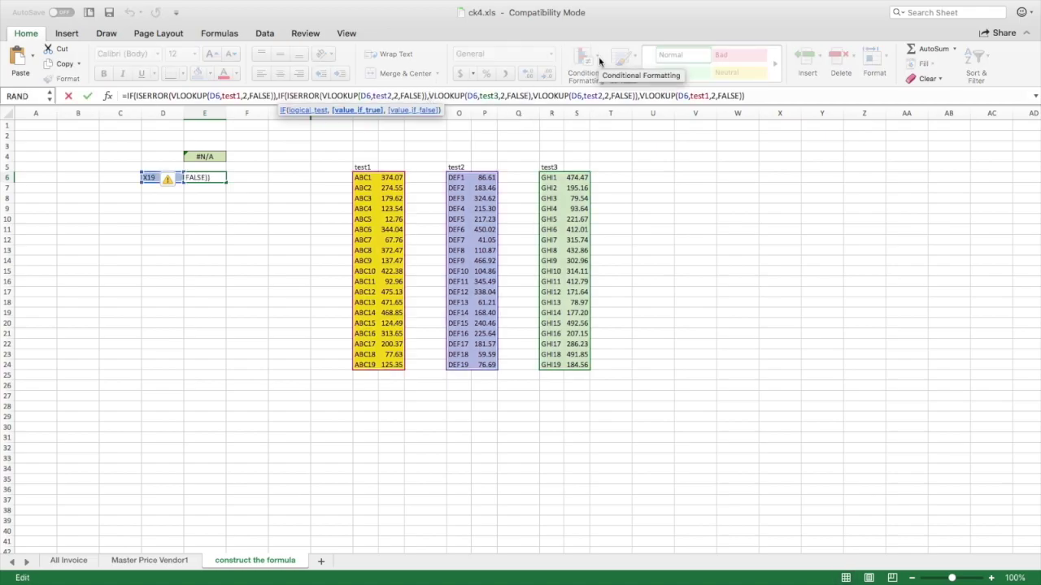
pyautogui.write('IF')
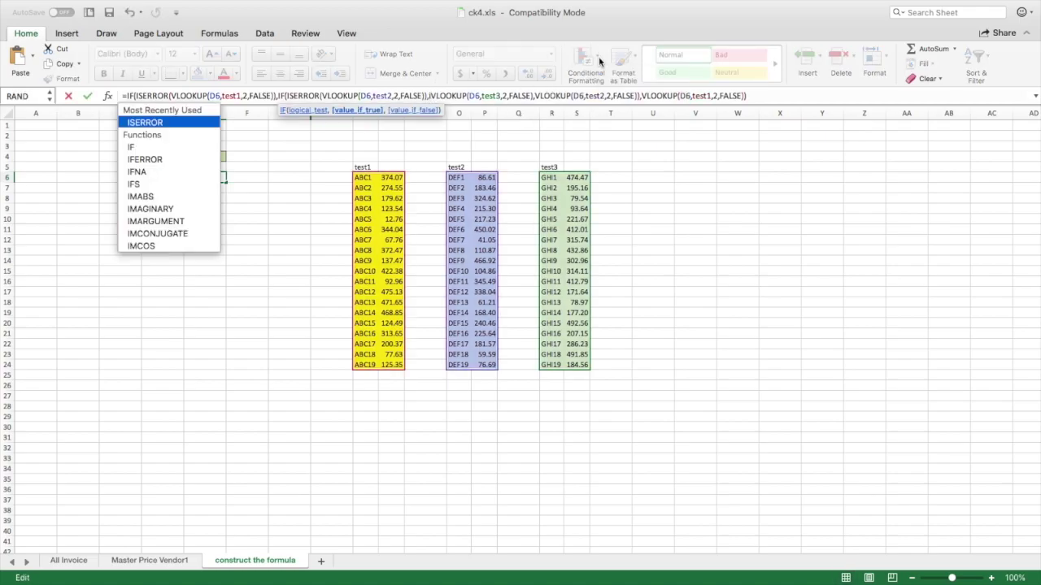
pyautogui.write('(')
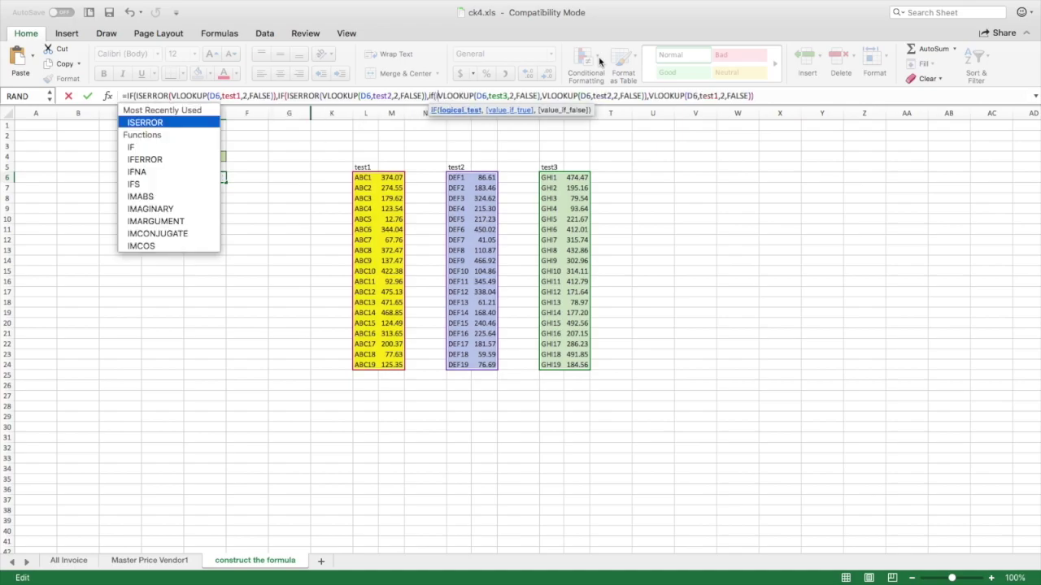
pyautogui.write('is')
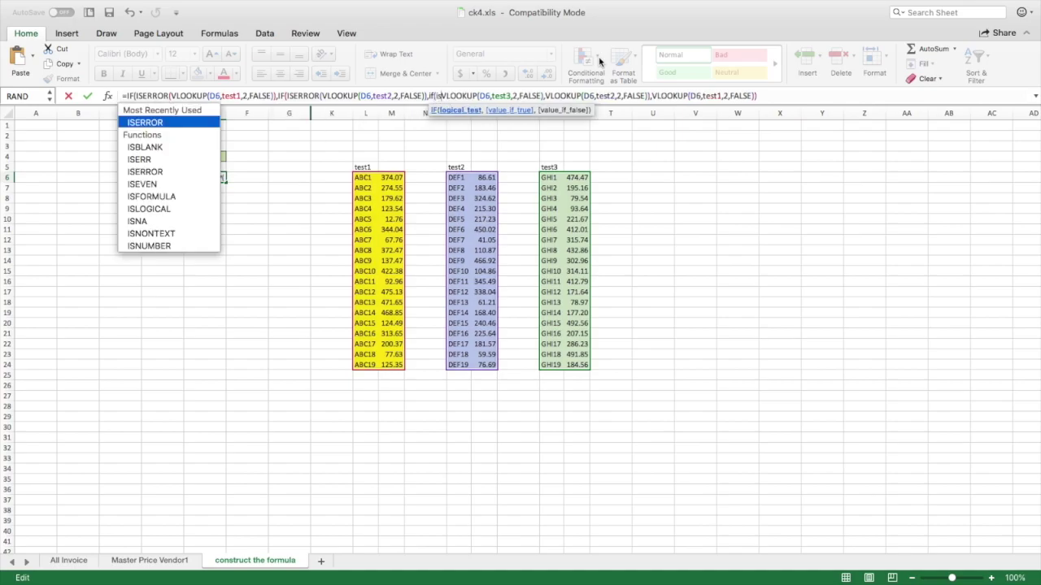
pyautogui.write('error')
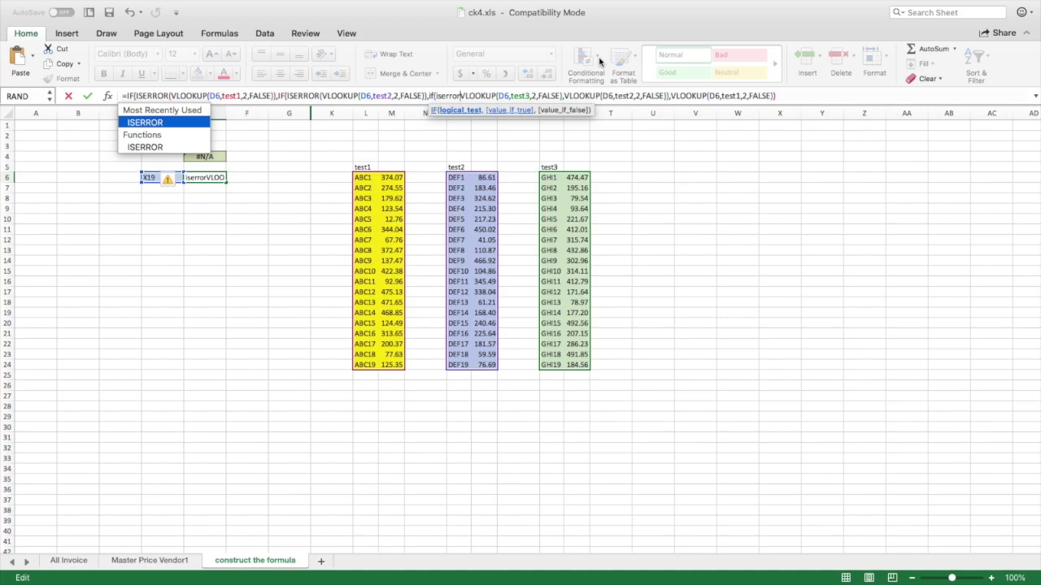
pyautogui.write('(')
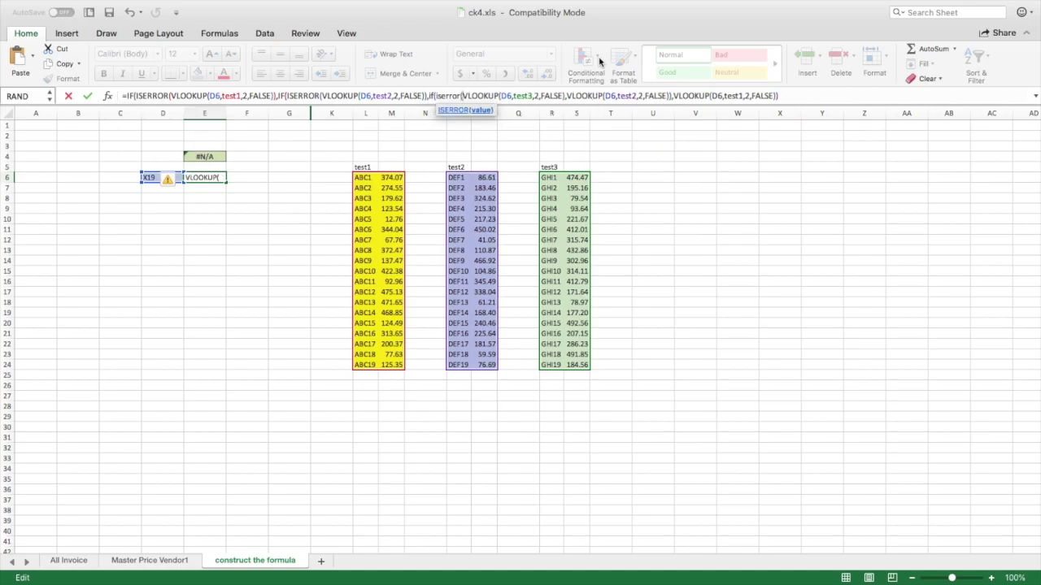
# Add "no found" as the third IF's value if true and VLOOKUP(D6,test3,2,FALSE) as its value if false in E6.
pyautogui.click(564, 98)
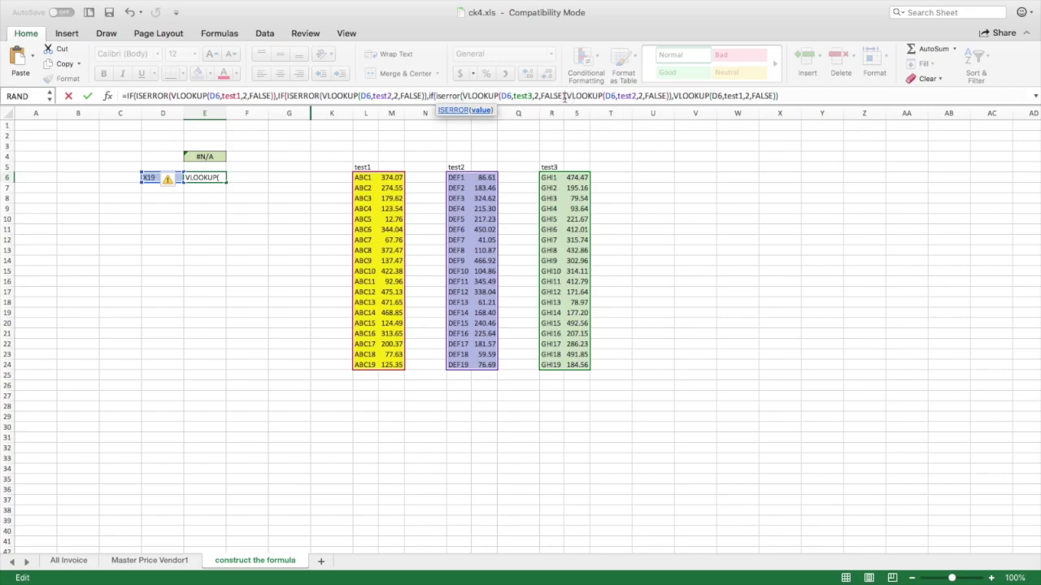
pyautogui.moveTo(564, 98); pyautogui.dragTo(472, 97)
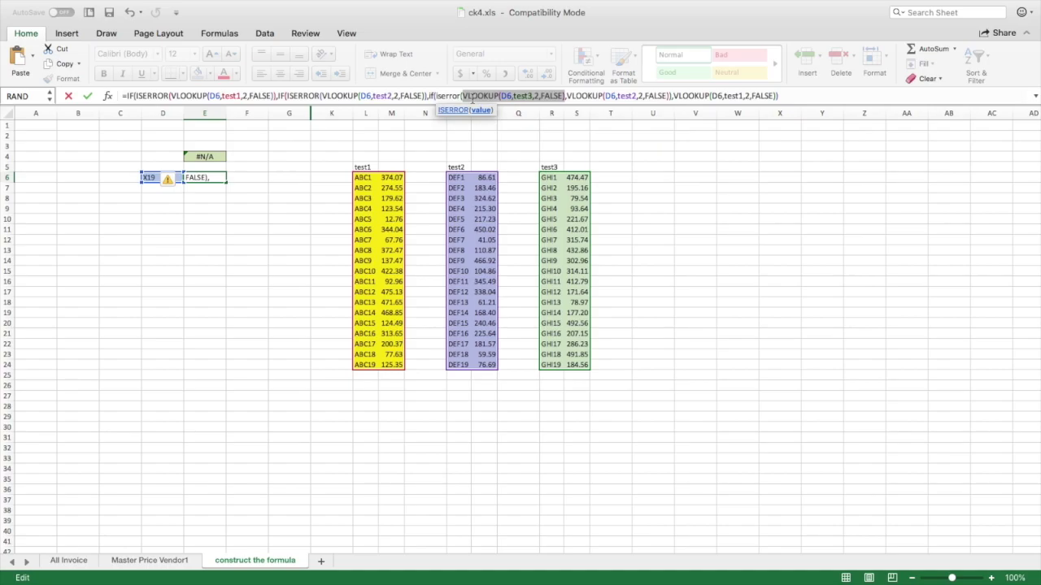
pyautogui.click(564, 97)
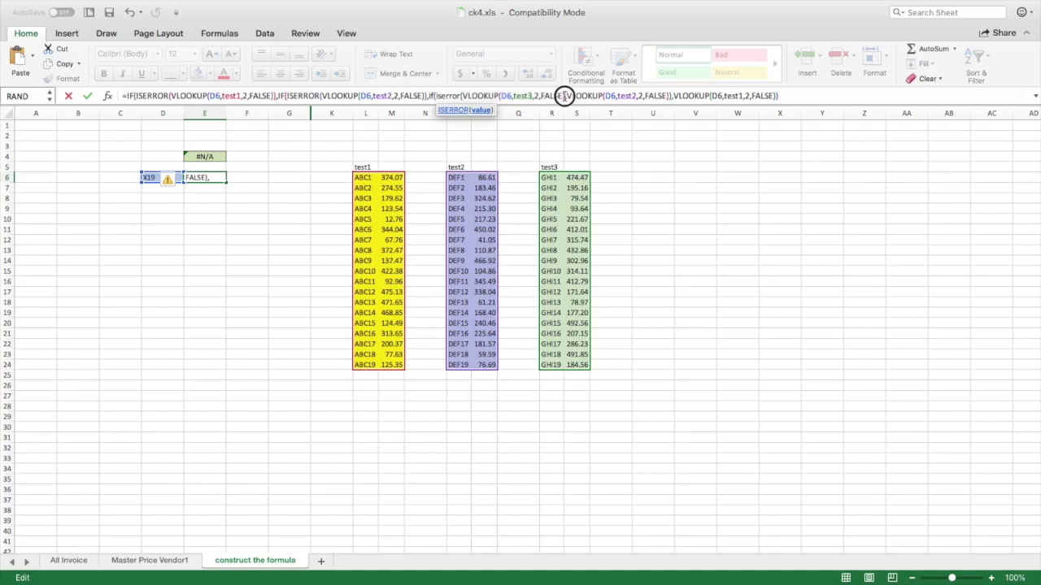
pyautogui.write('),')
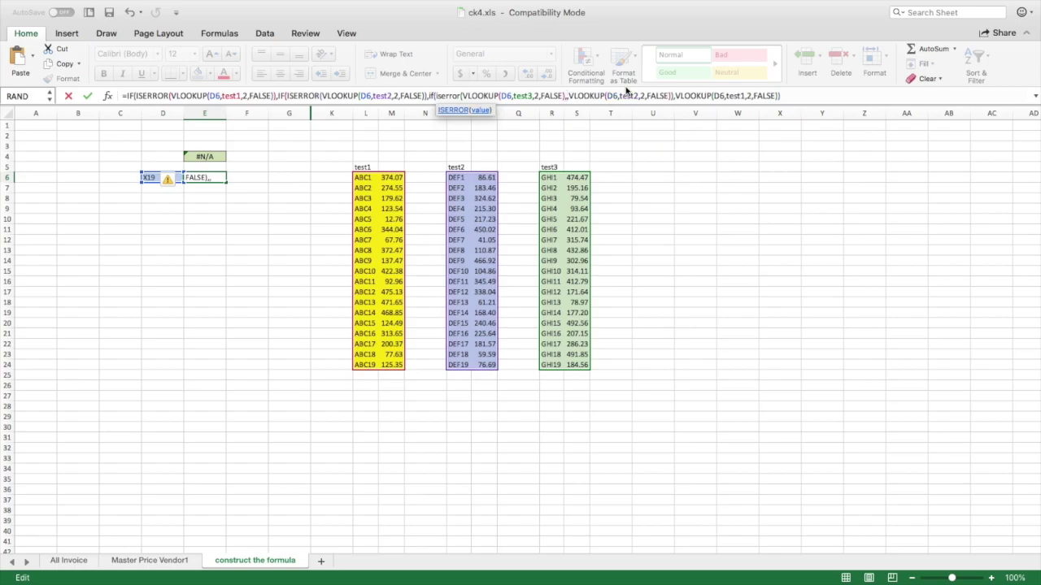
pyautogui.write('"no found"')
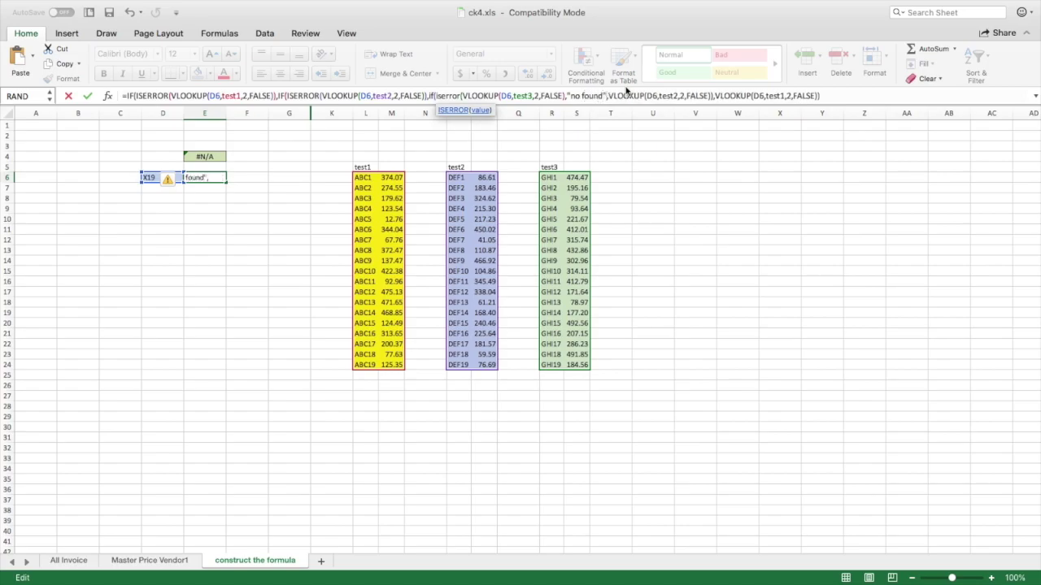
pyautogui.write(',')
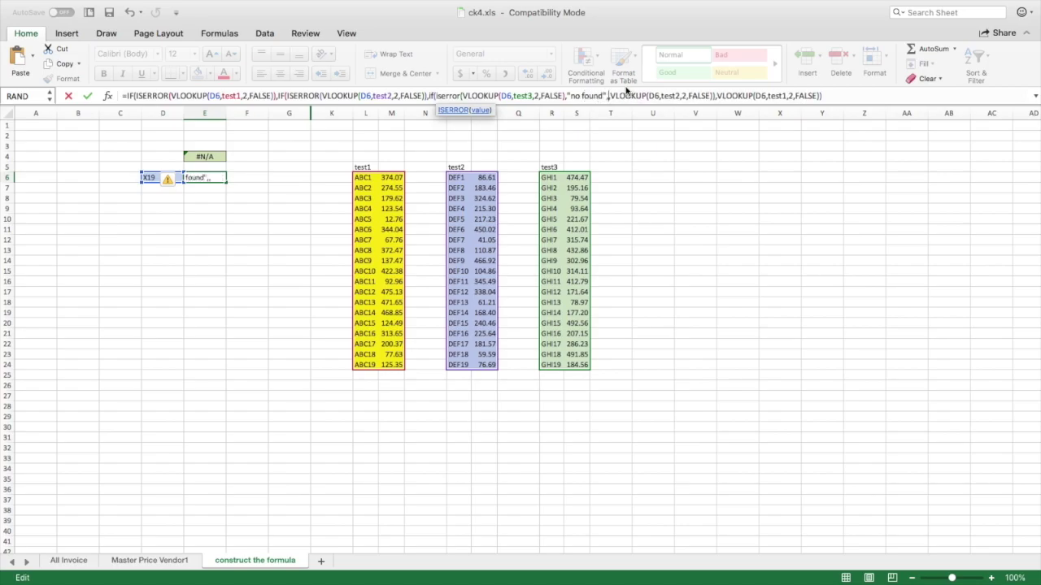
pyautogui.write('VLOOKUP(D6,test3,2,FALSE),')
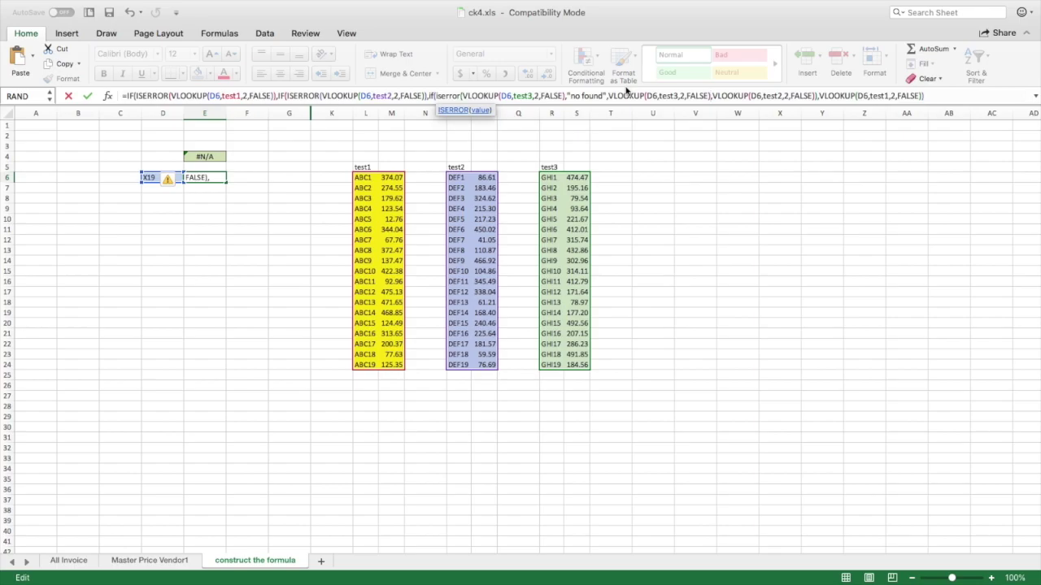
# Close the third IF after the second test3 VLOOKUP and try to enter E6's formula.
pyautogui.write(')')
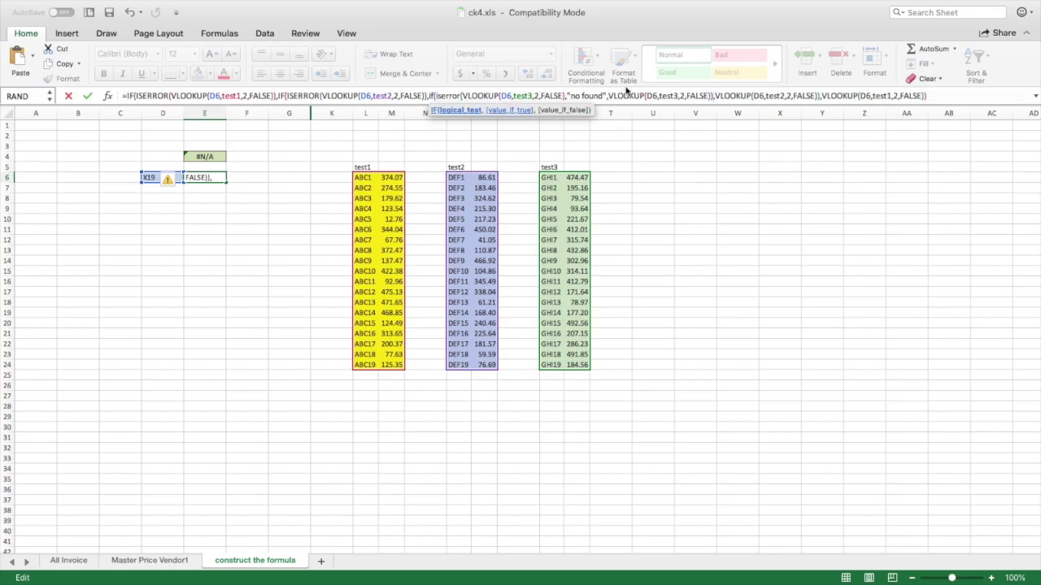
pyautogui.press('Return')
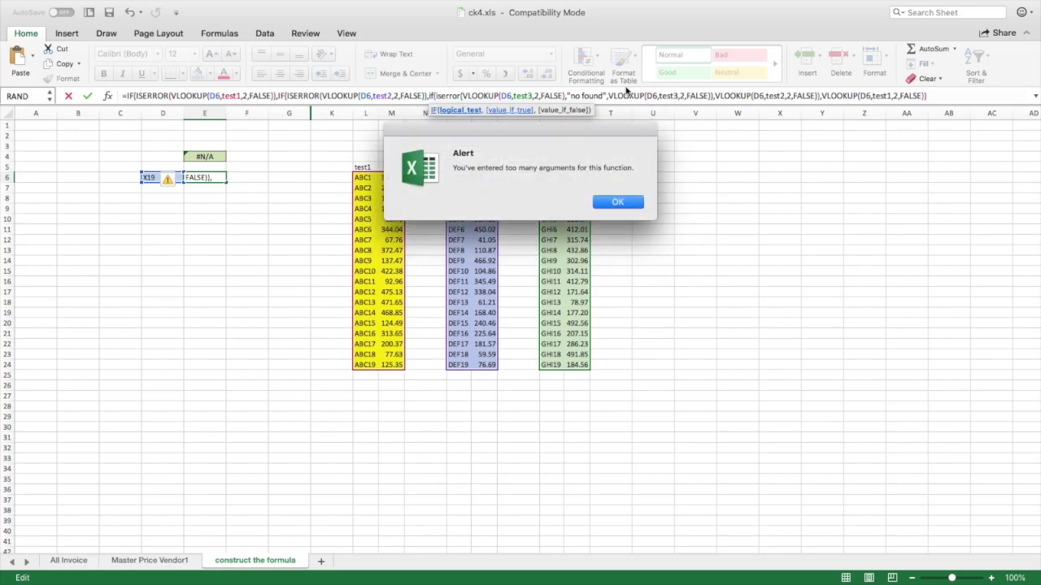
pyautogui.press('Return')
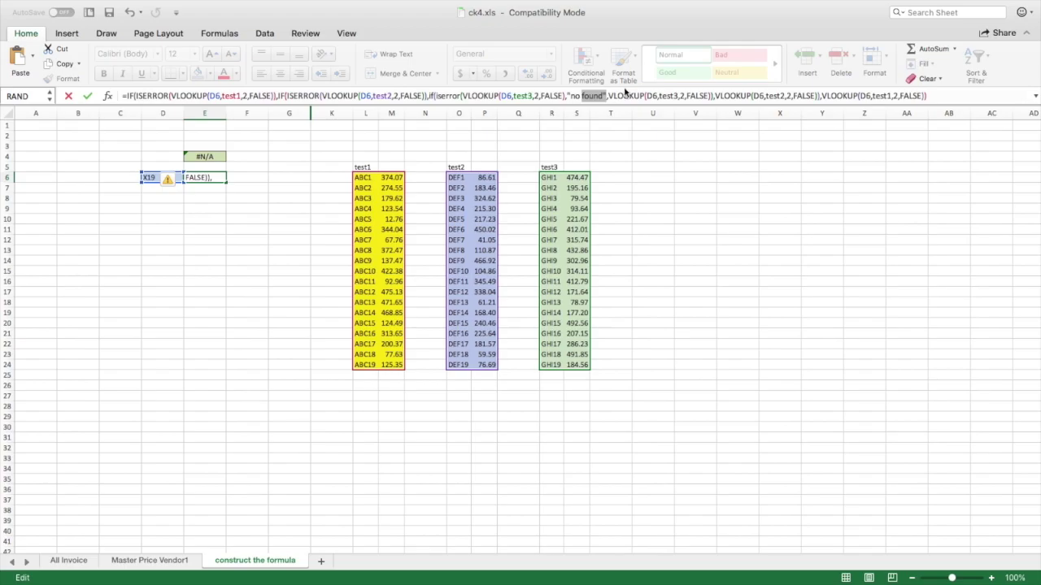
# Add the closing parenthesis of the third ISERROR before "no found" and enter E6's formula.
pyautogui.click(567, 96)
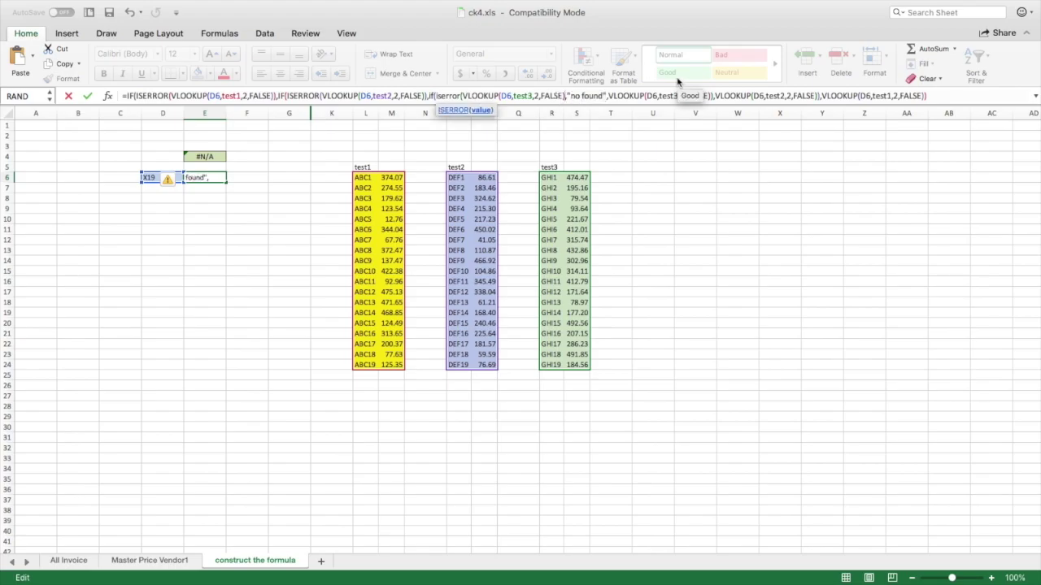
pyautogui.write(')')
pyautogui.press('Return')
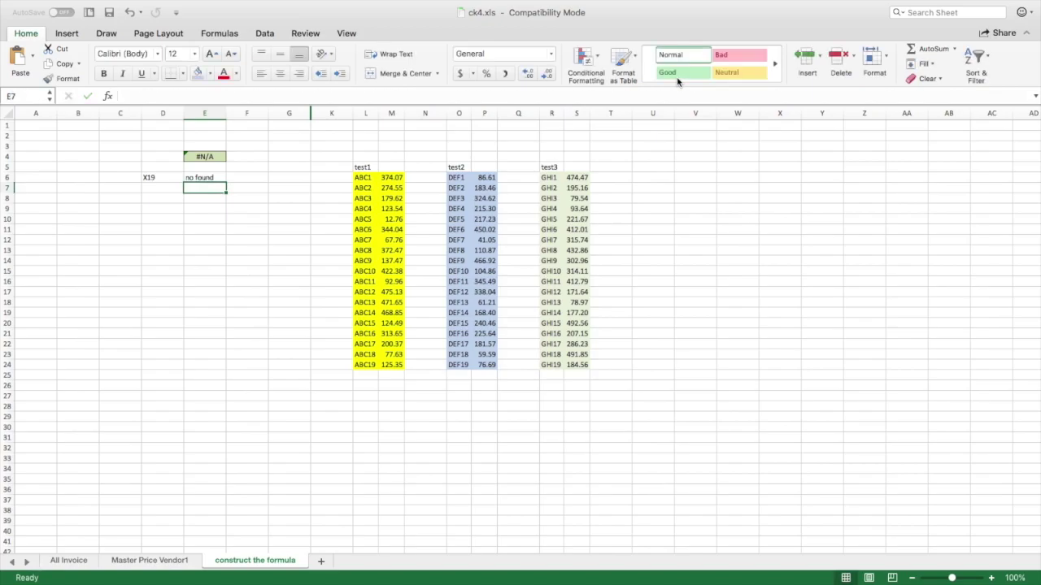
pyautogui.press('Up')
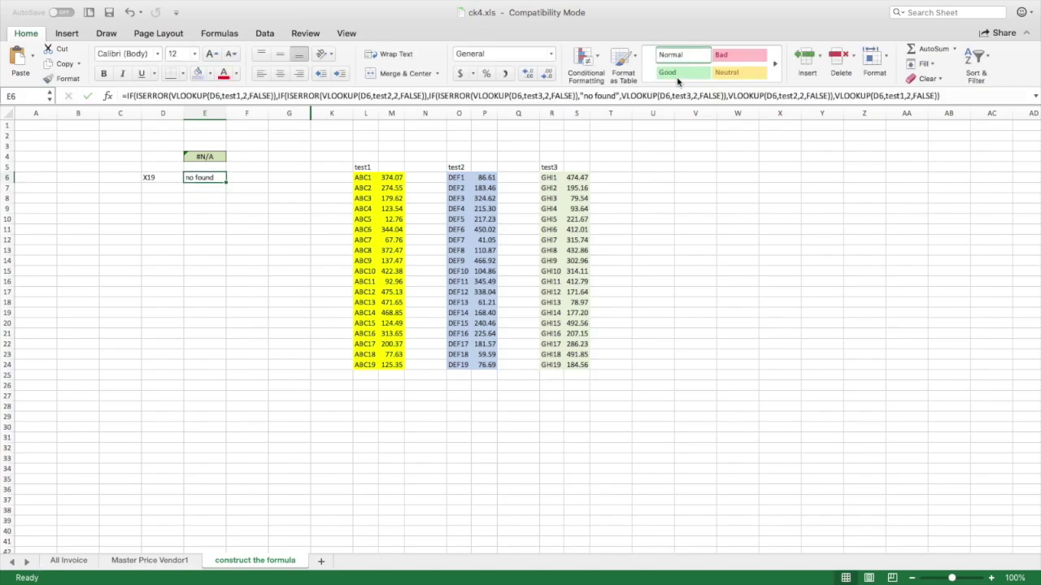
# Correct the text "no found" to "not found" in E6's formula and enter it.
pyautogui.click(593, 97)
pyautogui.write('t')
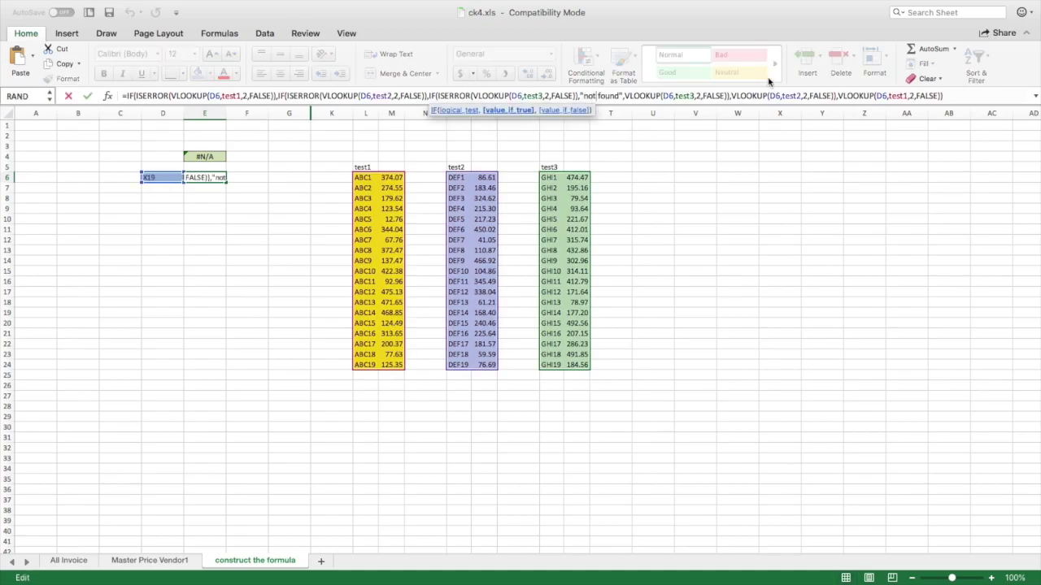
pyautogui.press('Return')
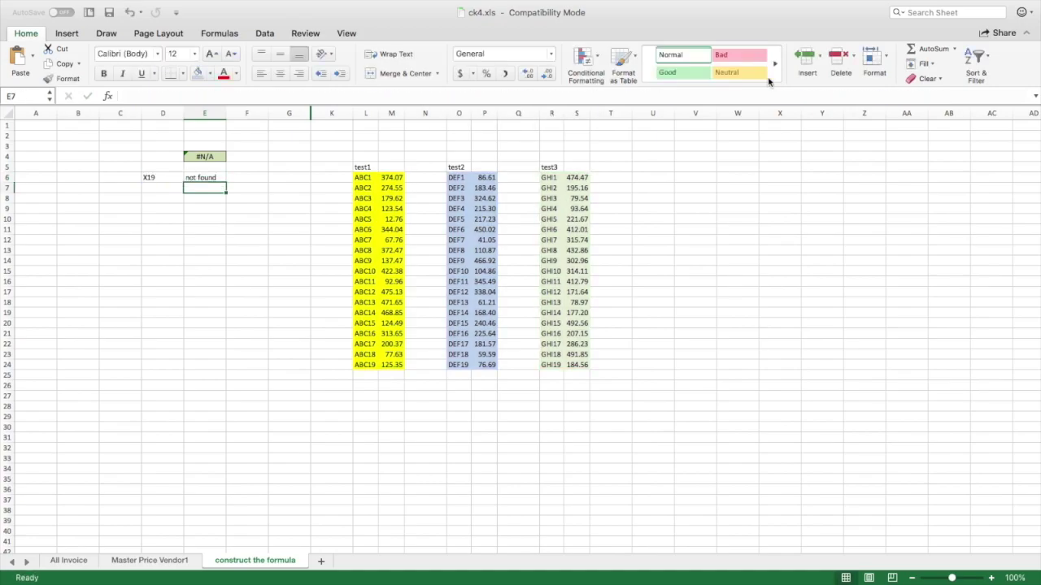
# Change the lookup code in D6 to GHI19 to test the formula against the test3 table.
pyautogui.click(152, 179)
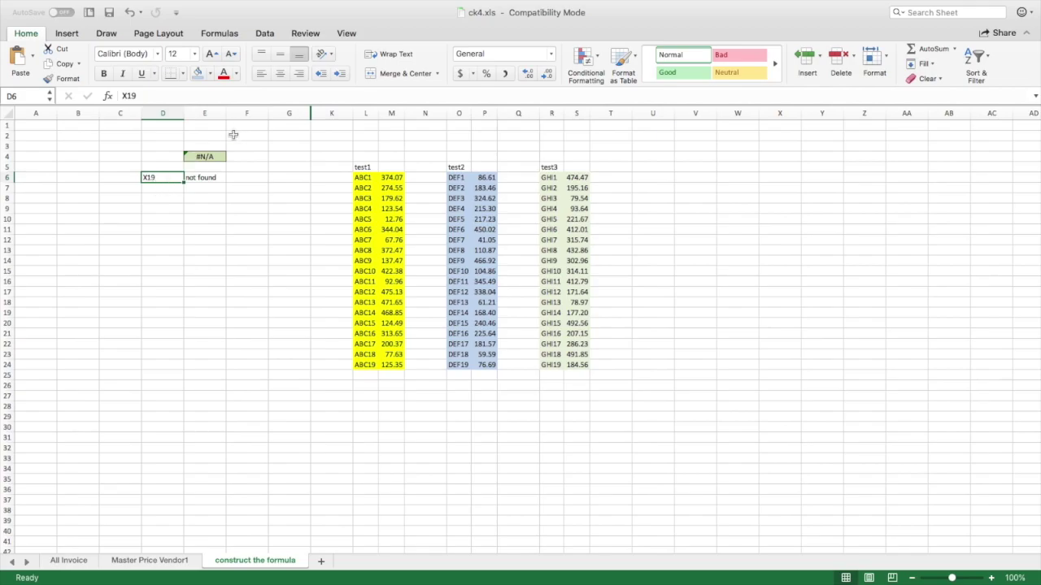
pyautogui.click(122, 96)
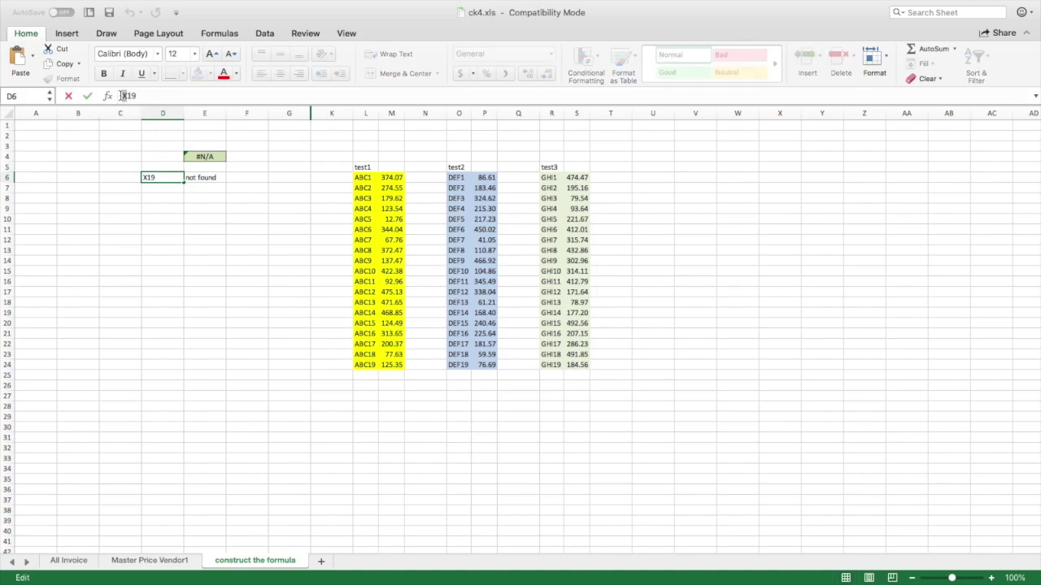
pyautogui.press('Delete')
pyautogui.write('GHI')
pyautogui.press('Return')
pyautogui.press('Up')
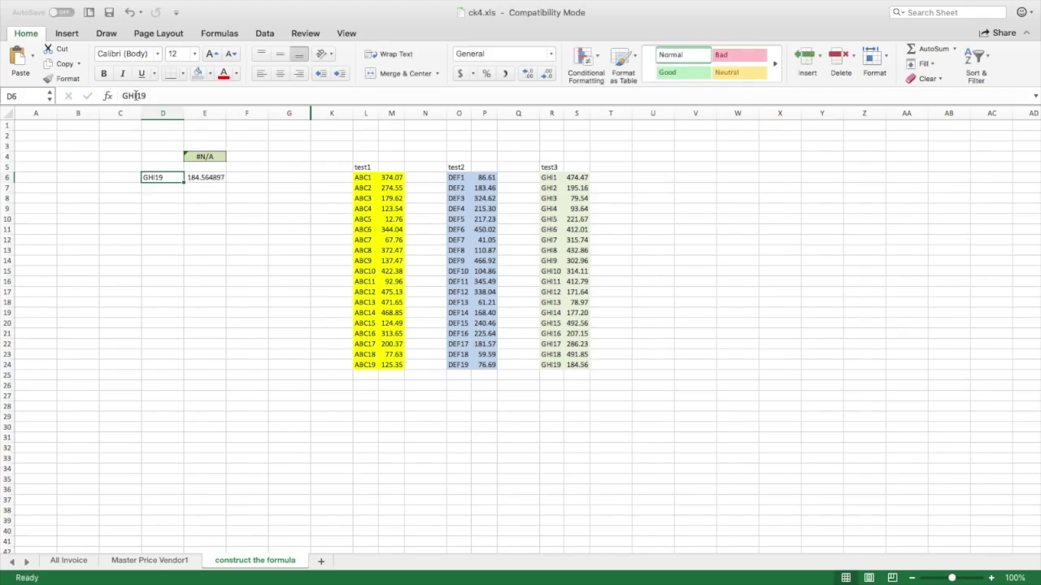
# Change the lookup code in D6 to DEF19 to test the formula against the test2 table.
pyautogui.moveTo(136, 96); pyautogui.dragTo(118, 97)
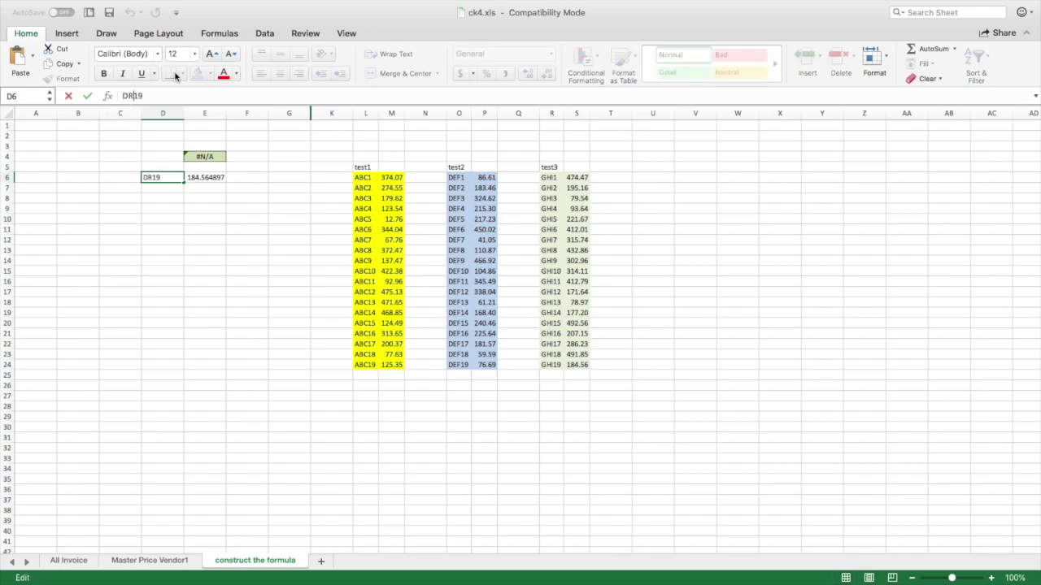
pyautogui.write('DEF')
pyautogui.press('Return')
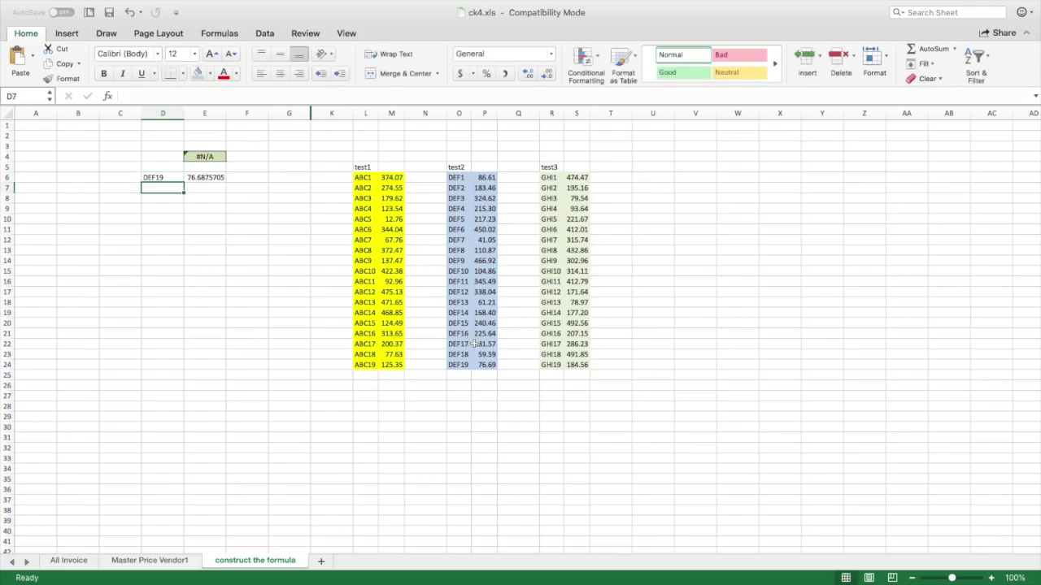
# Replace the lookup code in D6 with ABC19 to test the formula against the test1 table.
pyautogui.click(156, 176)
pyautogui.doubleClick(135, 96)
pyautogui.write('ABC19')
pyautogui.press('Return')
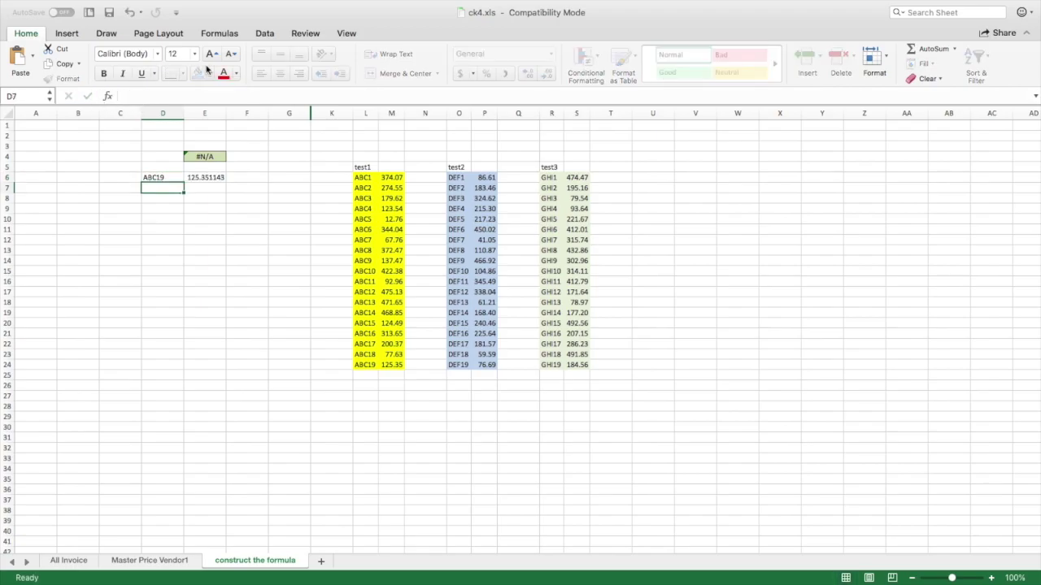
pyautogui.press('Up')
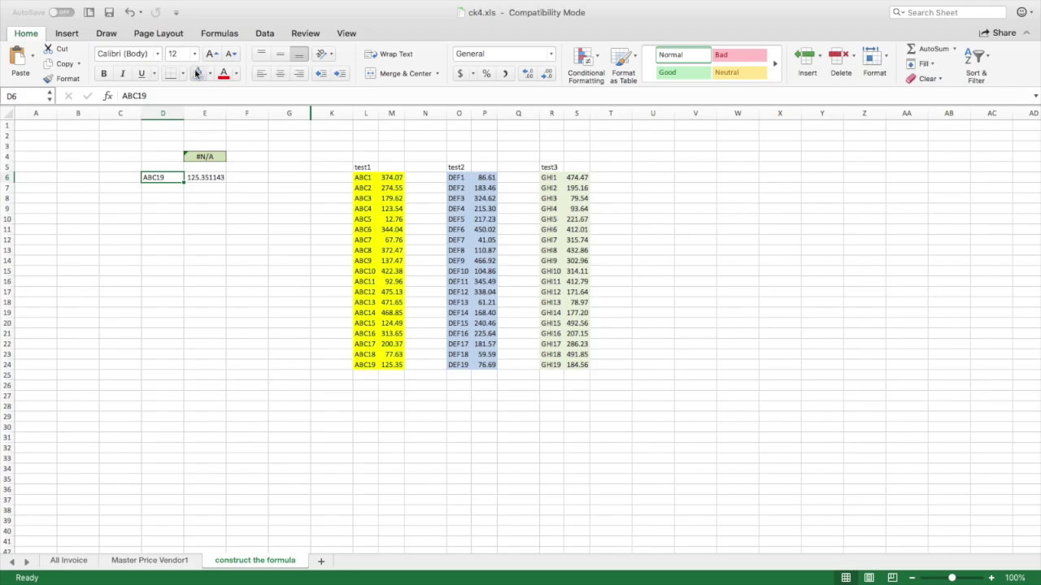
# Examine each argument of the first VLOOKUP in E6's formula, from range_lookup back to lookup_value.
pyautogui.click(202, 176)
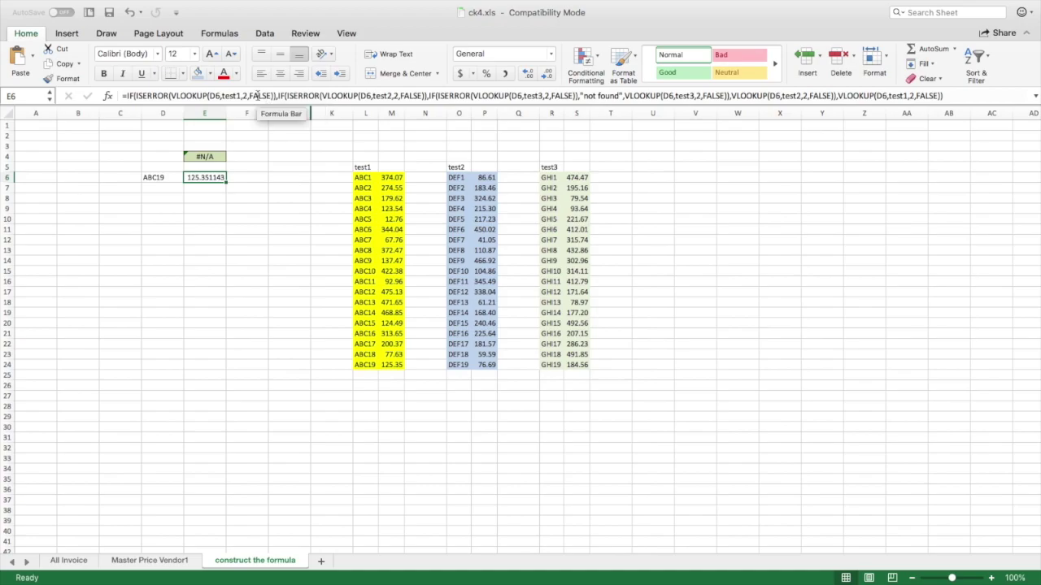
pyautogui.click(258, 95)
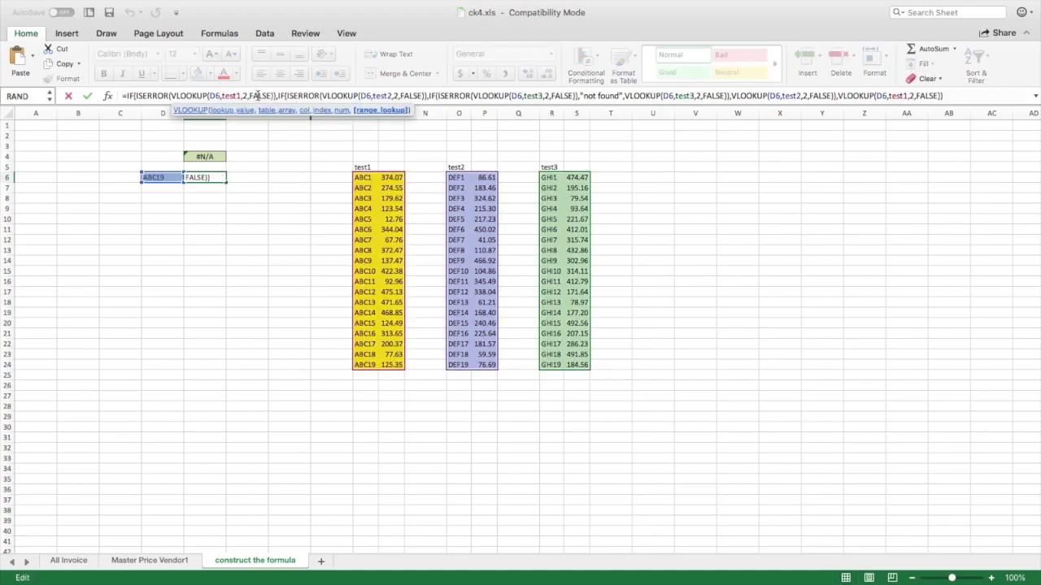
pyautogui.click(344, 111)
pyautogui.click(362, 112)
pyautogui.click(301, 112)
pyautogui.click(279, 112)
pyautogui.click(233, 112)
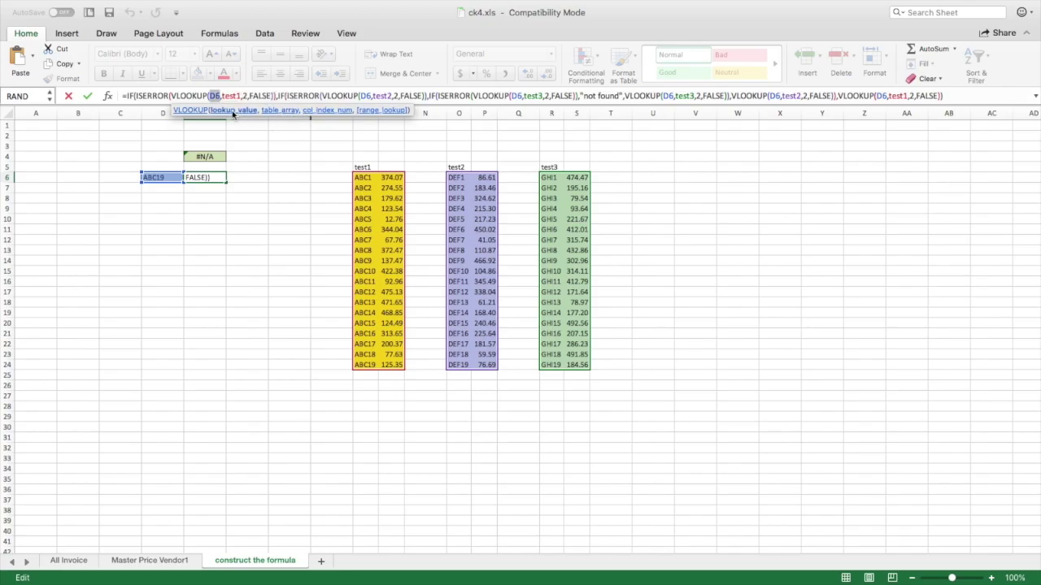
pyautogui.click(190, 111)
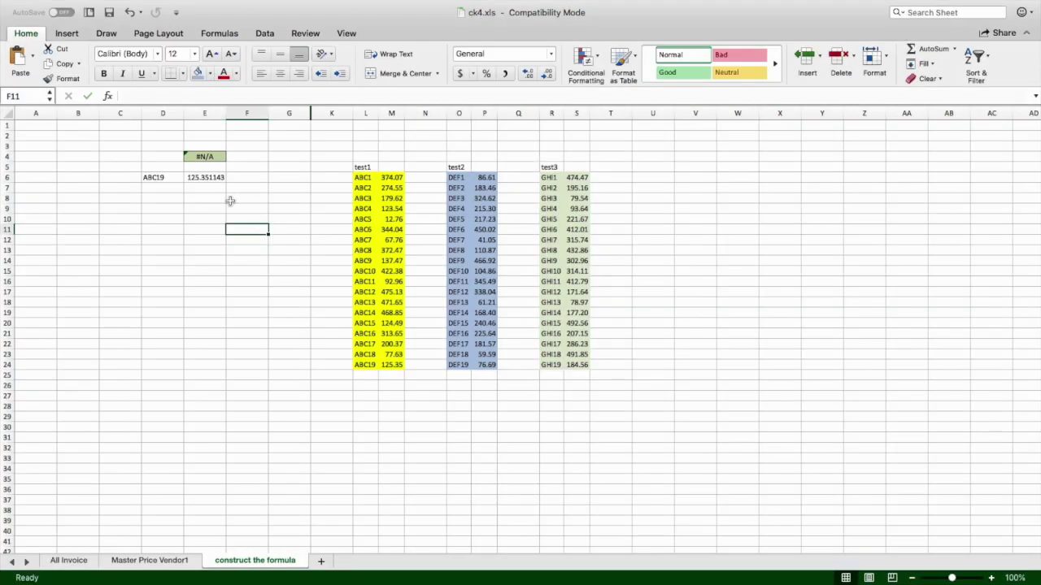
# Review the lookup code in D6 and the complete nested formula in E6.
pyautogui.click(152, 177)
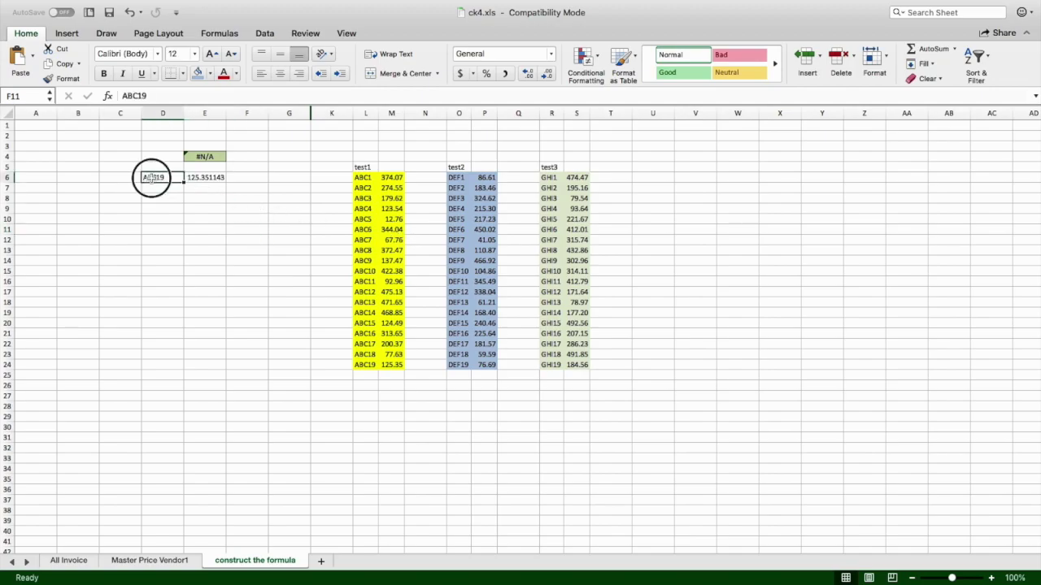
pyautogui.click(202, 178)
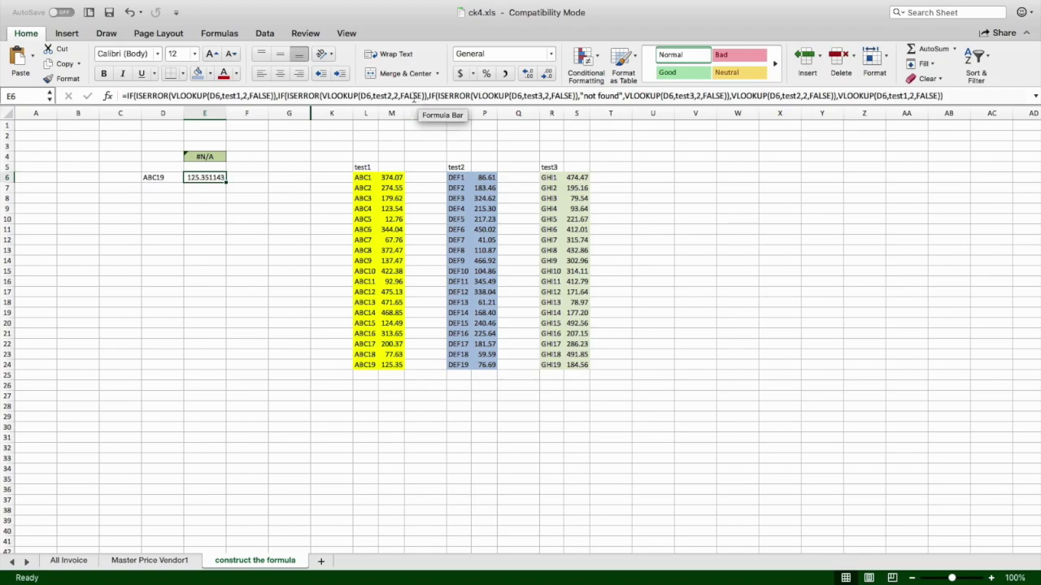
pyautogui.click(250, 196)
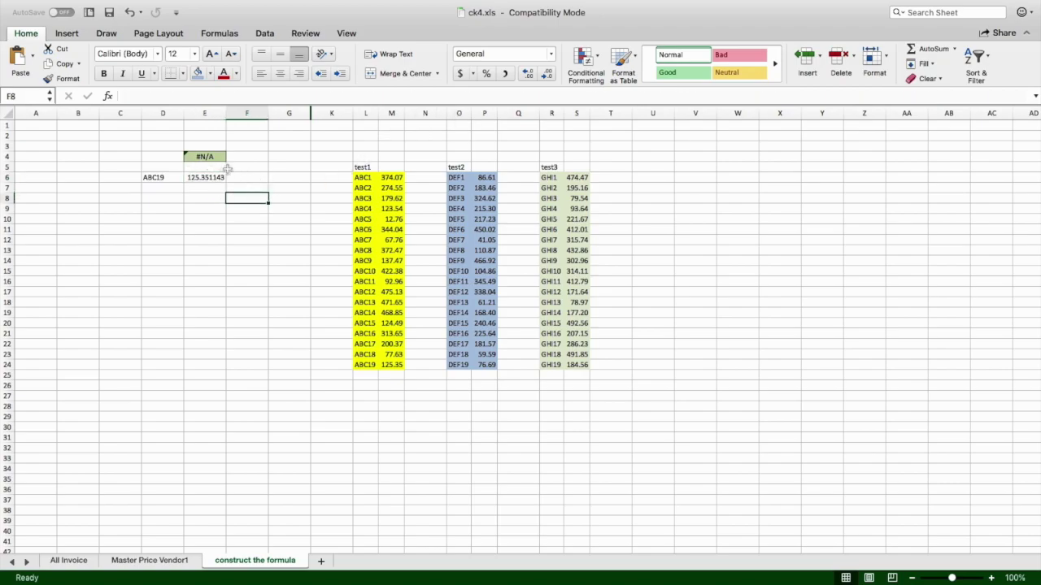
# Unhide column J and open J6's VLOOKUP in the Formula Builder.
pyautogui.moveTo(312, 113); pyautogui.dragTo(359, 113)
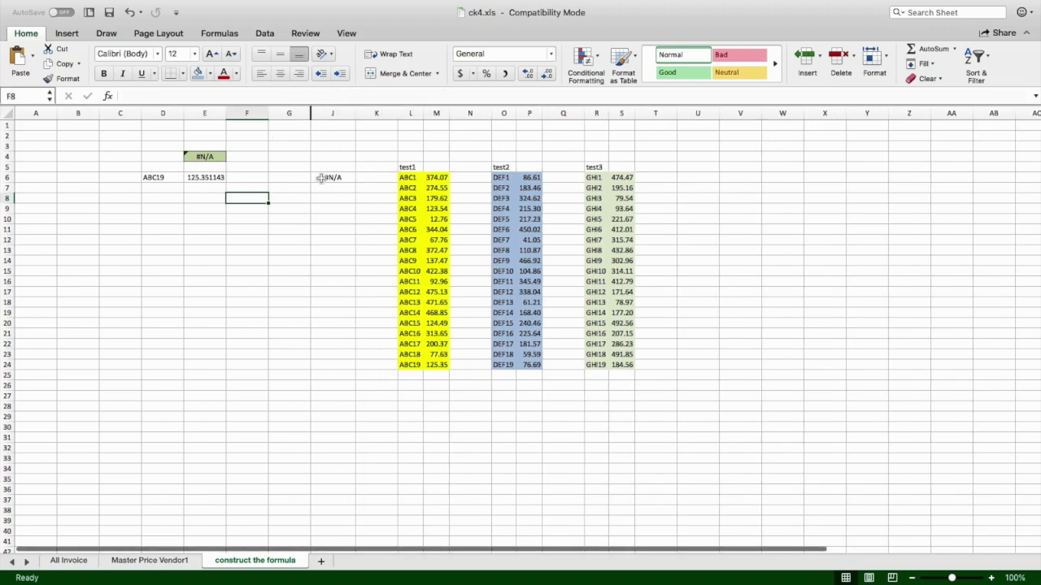
pyautogui.click(321, 177)
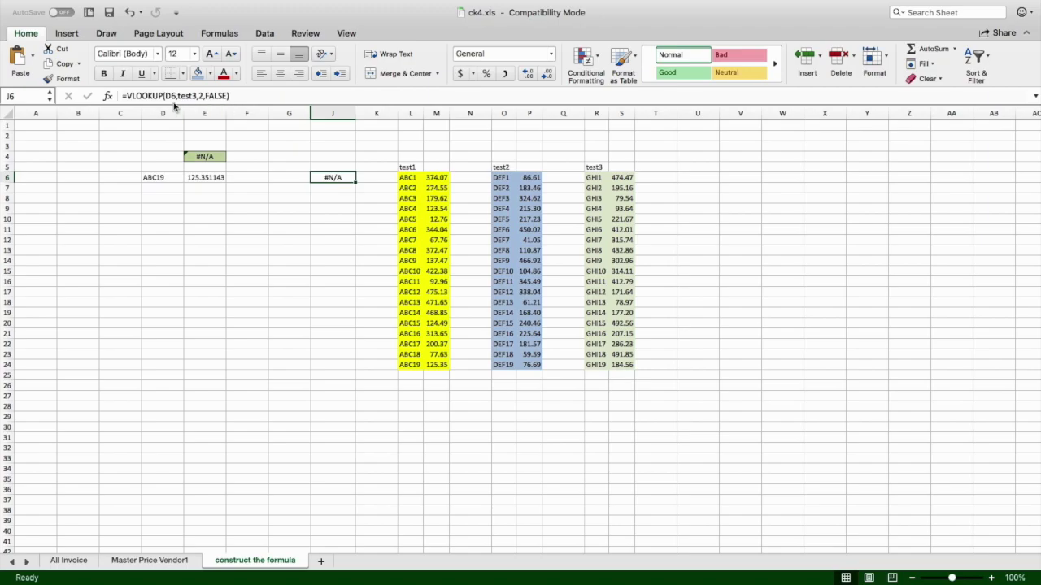
pyautogui.click(142, 96)
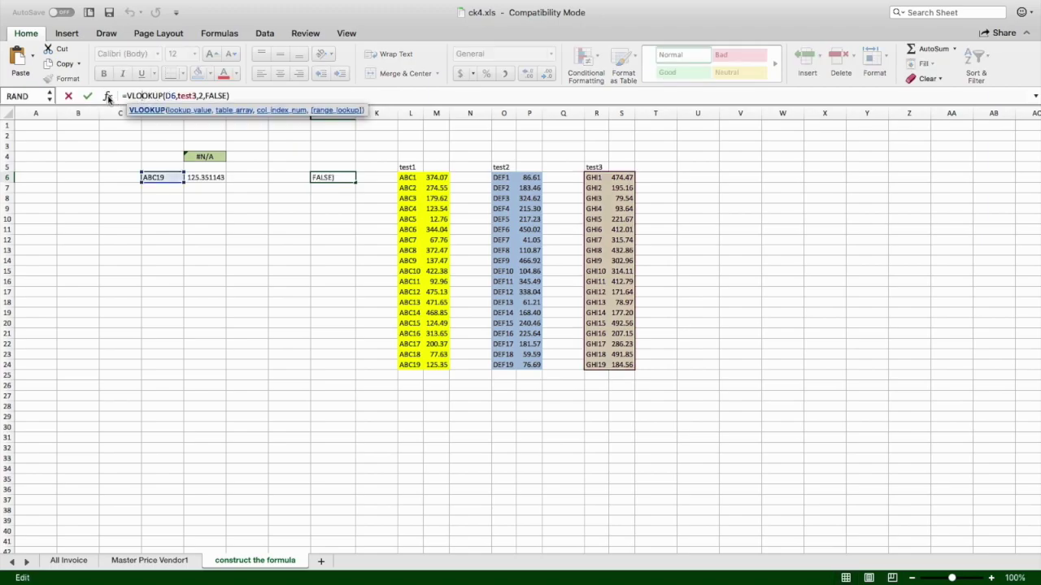
pyautogui.click(108, 96)
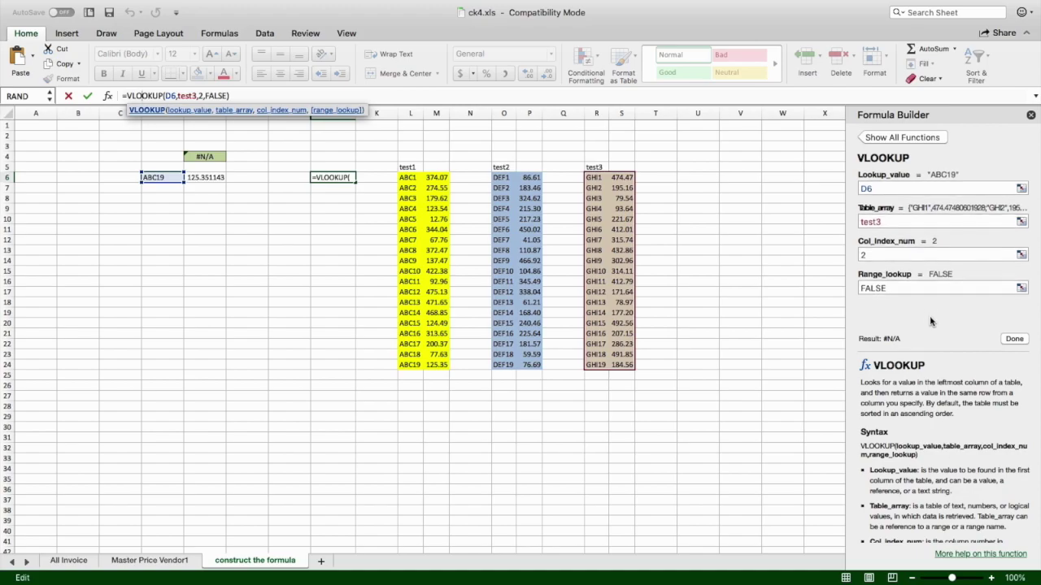
# Read the Range_lookup description in the VLOOKUP help, and leave J6 without saving any edit to its formula.
pyautogui.scroll(-5, 936, 479)
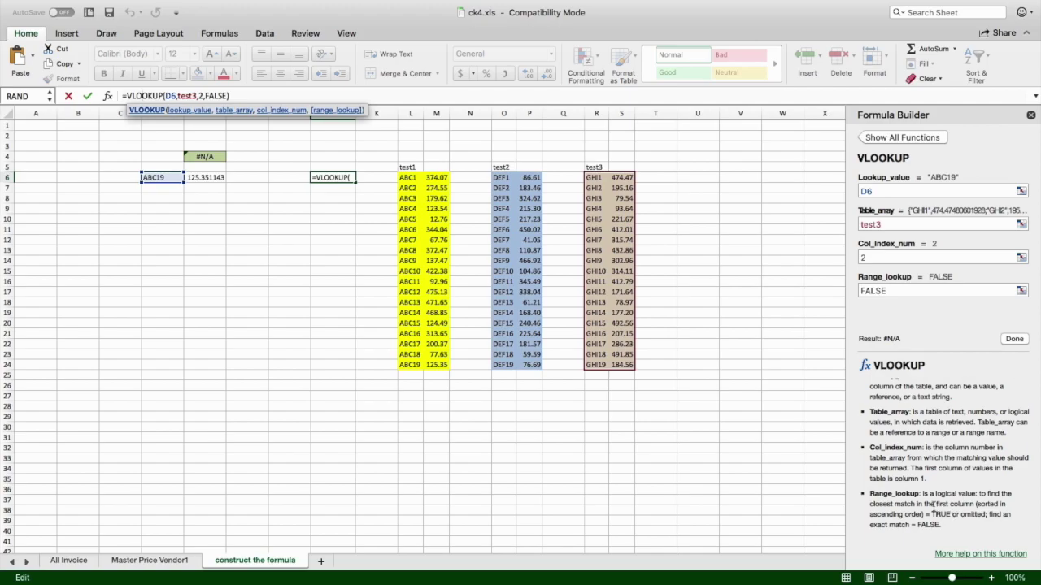
pyautogui.doubleClick(881, 504)
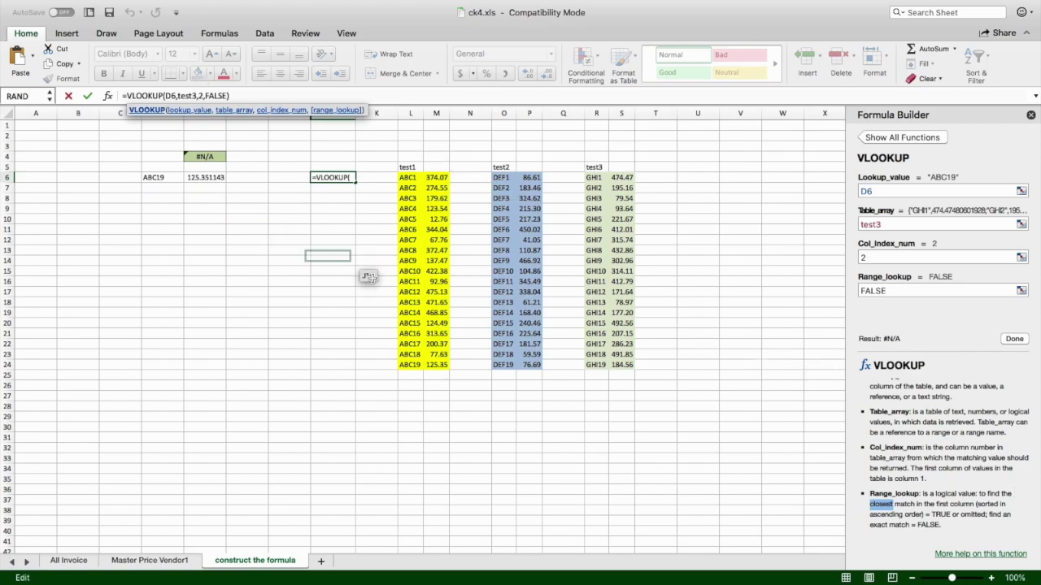
pyautogui.click(154, 177)
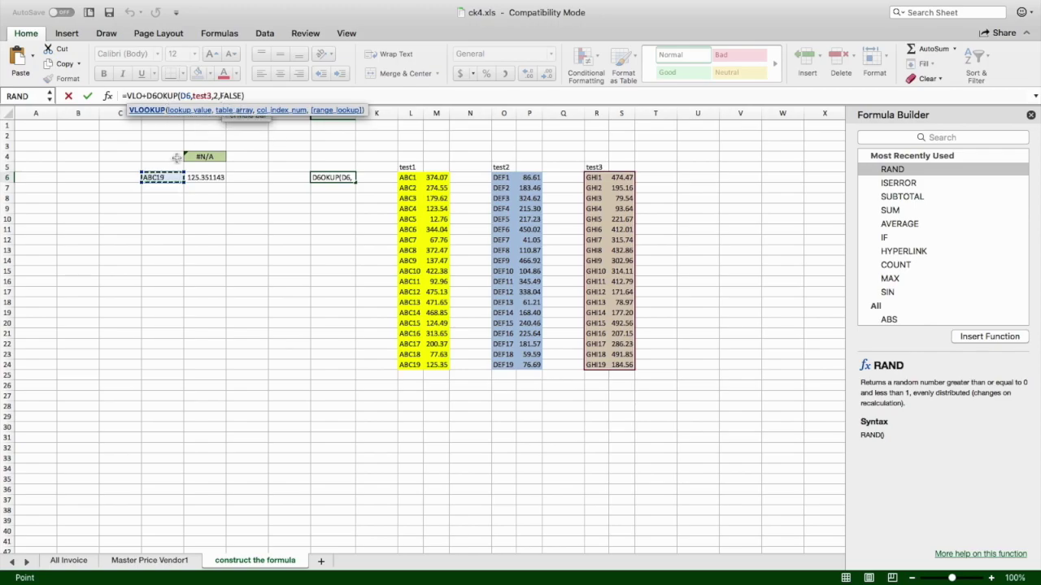
pyautogui.click(69, 96)
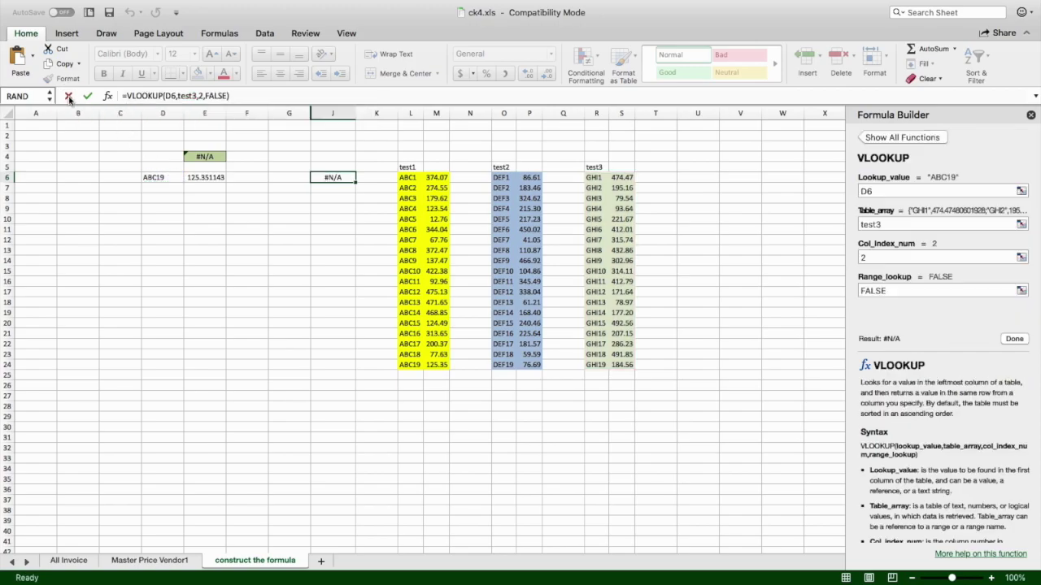
# Change the lookup code in D6 to ABC185 to test an unmatched code.
pyautogui.click(159, 178)
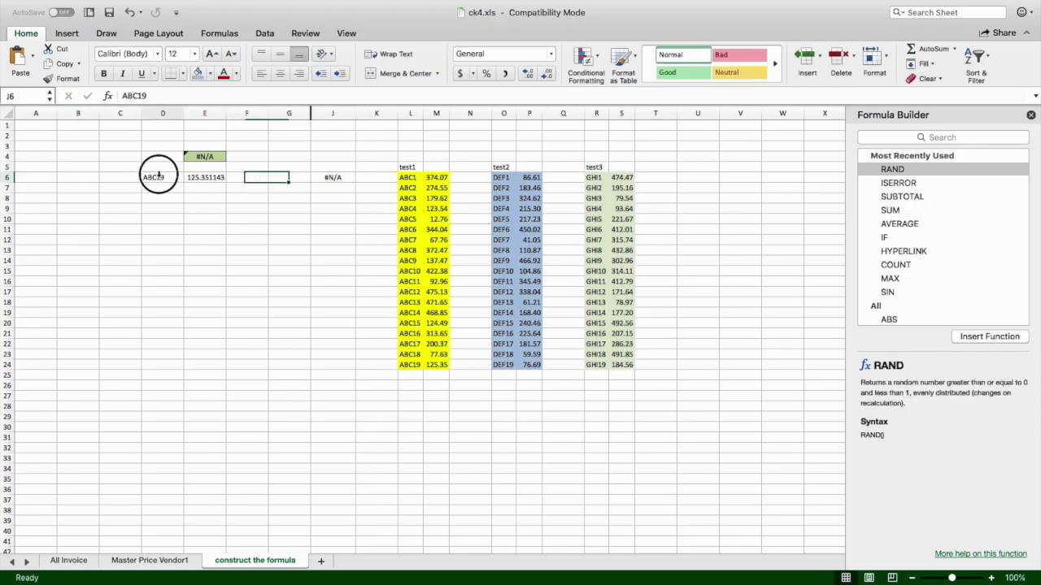
pyautogui.click(144, 96)
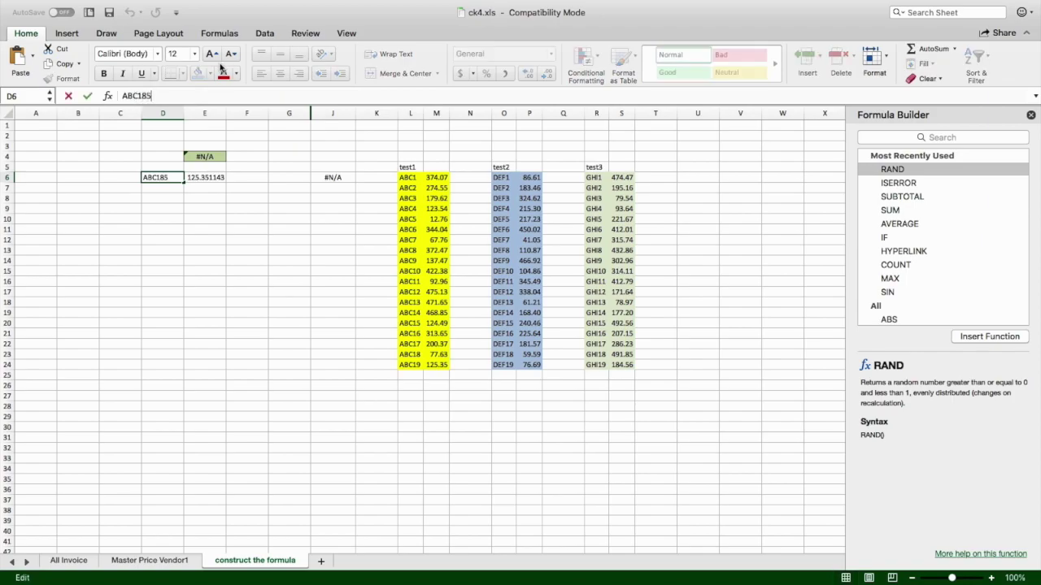
pyautogui.press('Return')
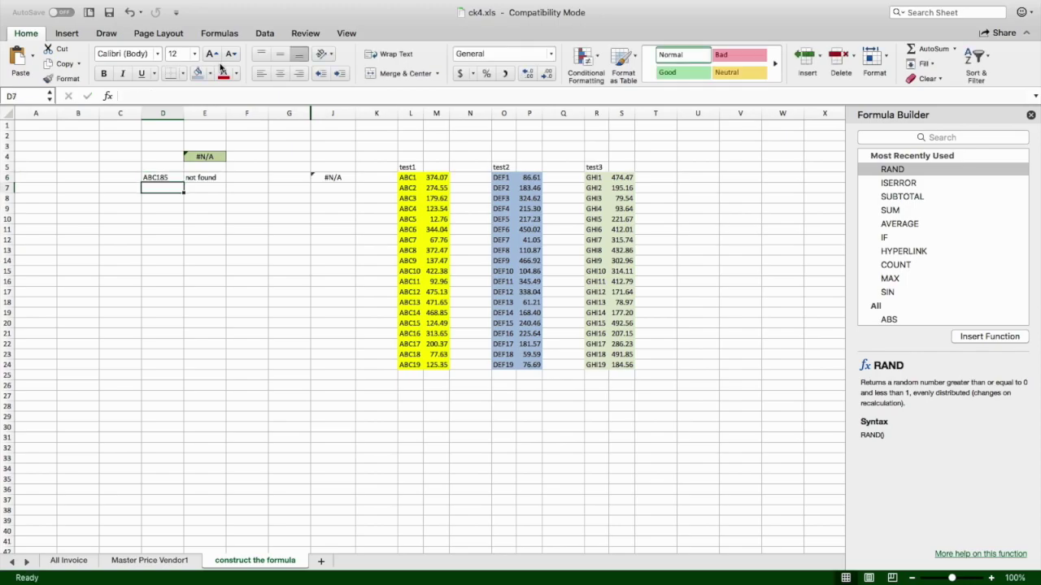
# Unhide columns H and I, and check the individual VLOOKUP formulas in J6 and H6.
pyautogui.click(153, 176)
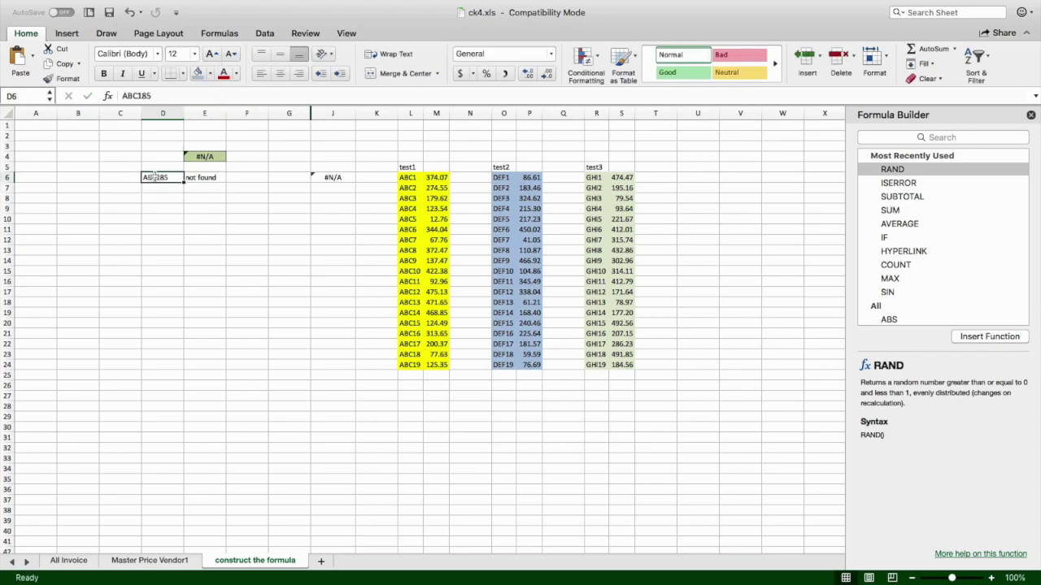
pyautogui.click(329, 176)
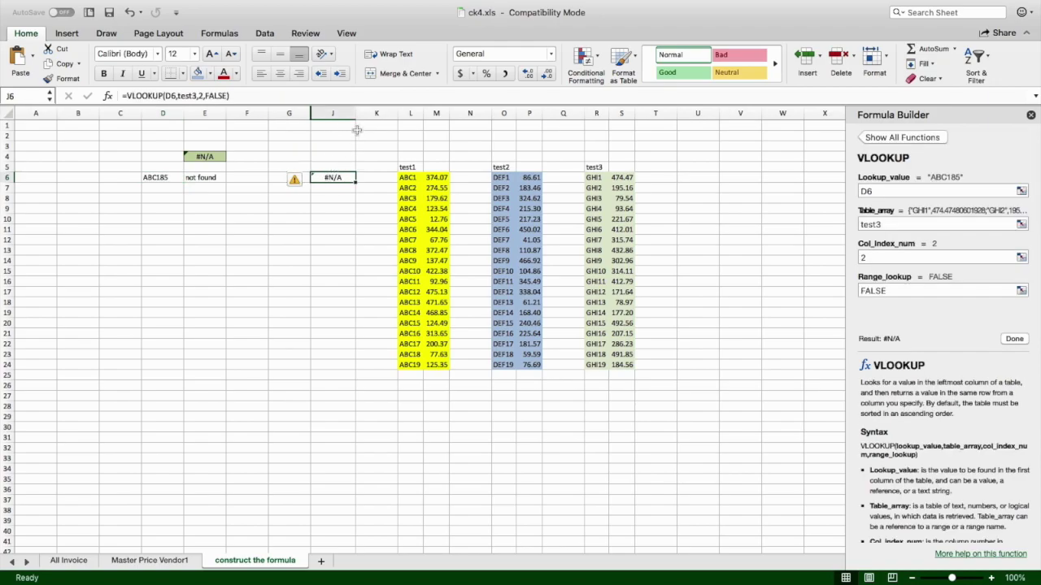
pyautogui.moveTo(311, 113); pyautogui.dragTo(376, 108)
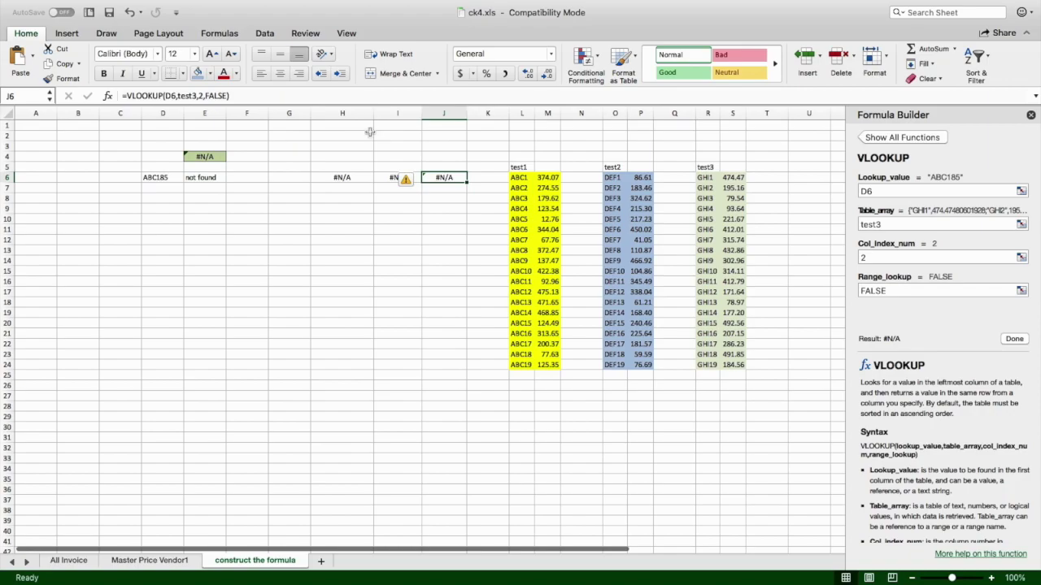
pyautogui.click(342, 177)
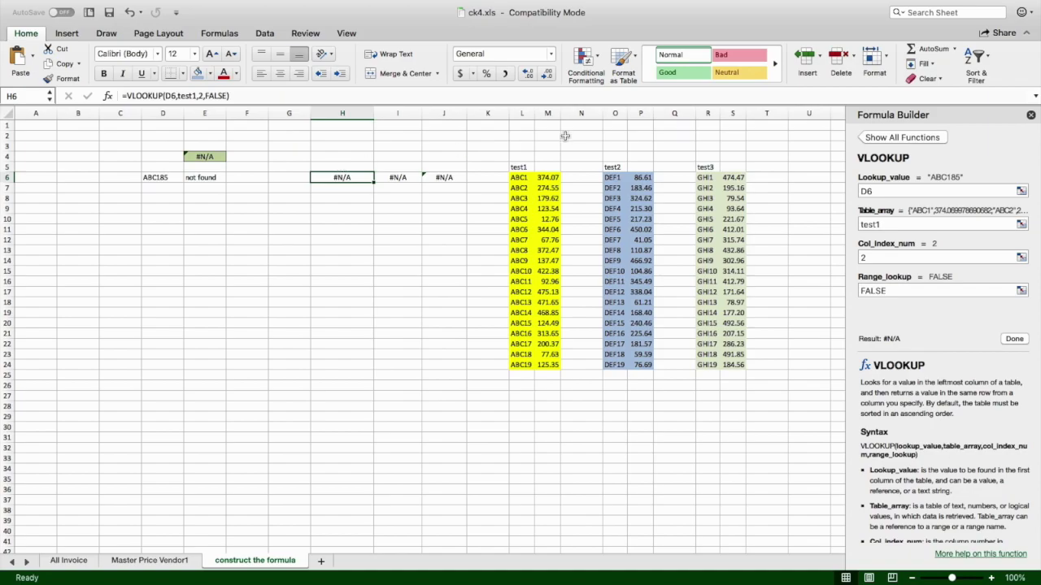
# Enter the heading test1 in H5 and fill the series across I5:J5 as test2 and test3.
pyautogui.click(345, 167)
pyautogui.write('test1')
pyautogui.press('Return')
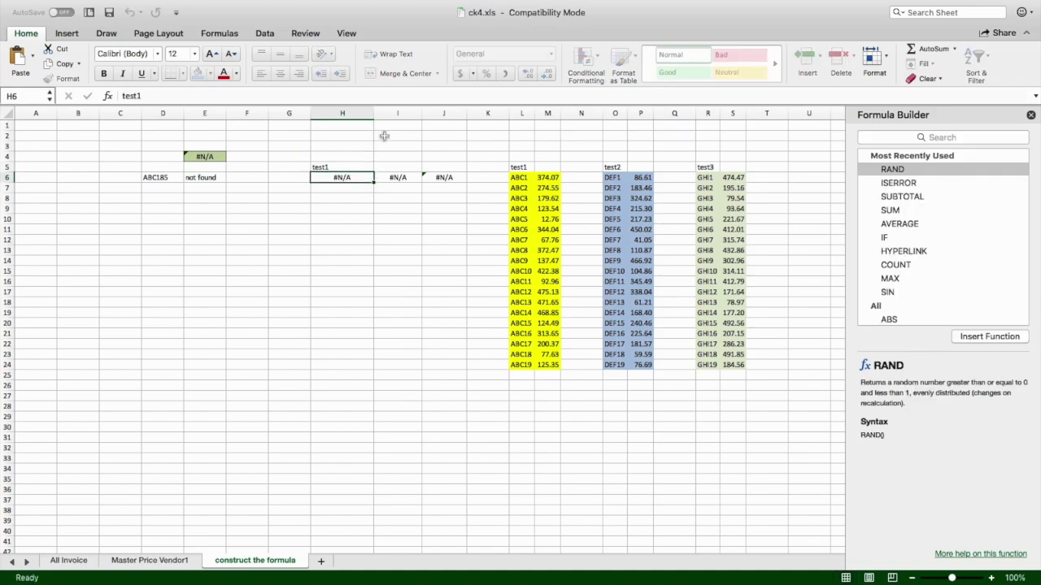
pyautogui.click(348, 167)
pyautogui.moveTo(377, 171); pyautogui.dragTo(445, 172)
pyautogui.click(405, 170)
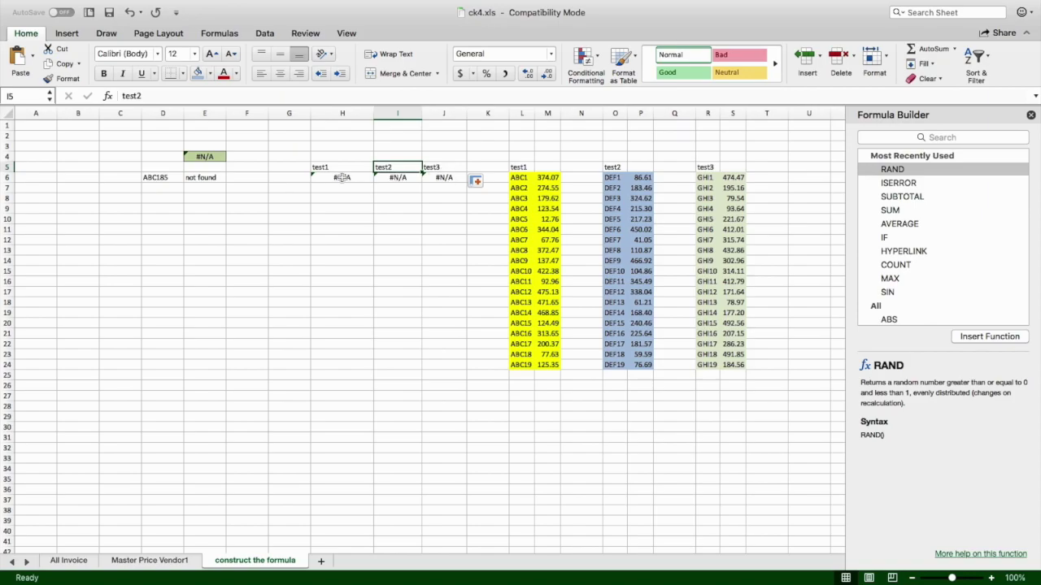
# Change the lookup code in D6 to ABC19 to test a matching code.
pyautogui.click(149, 181)
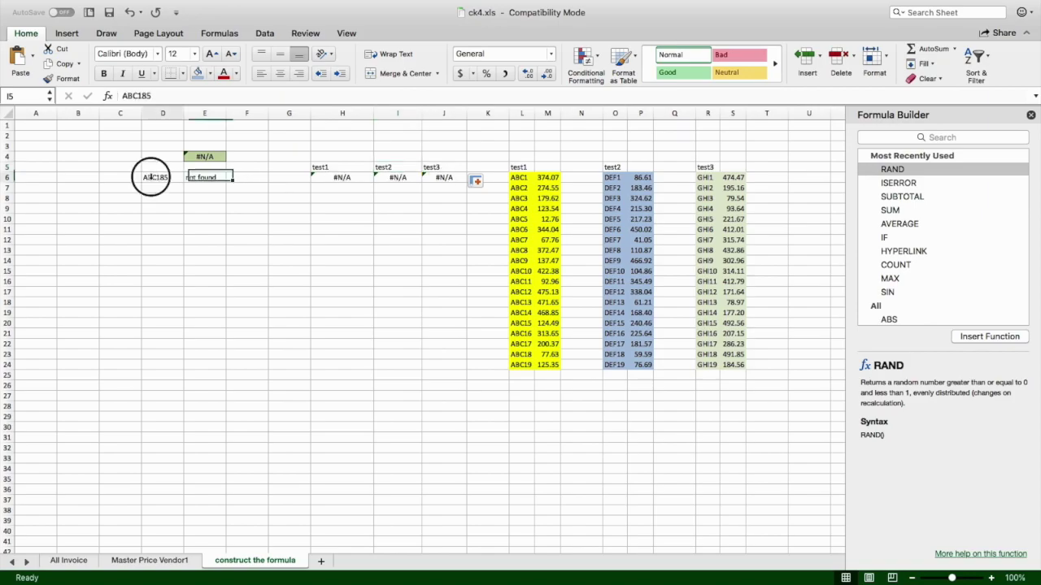
pyautogui.click(143, 95)
pyautogui.press('Delete')
pyautogui.press('Delete')
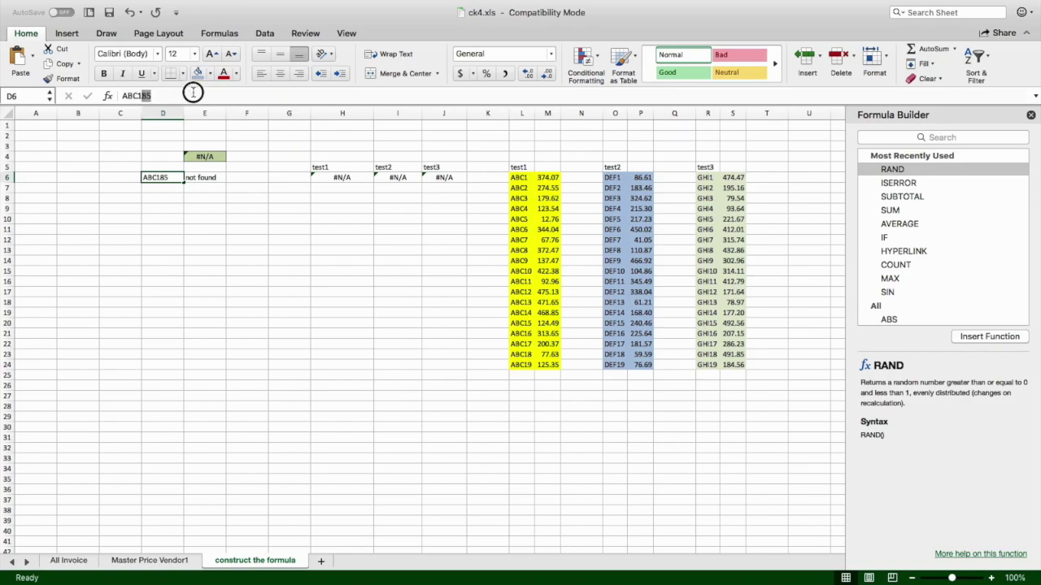
pyautogui.write('9')
pyautogui.press('Return')
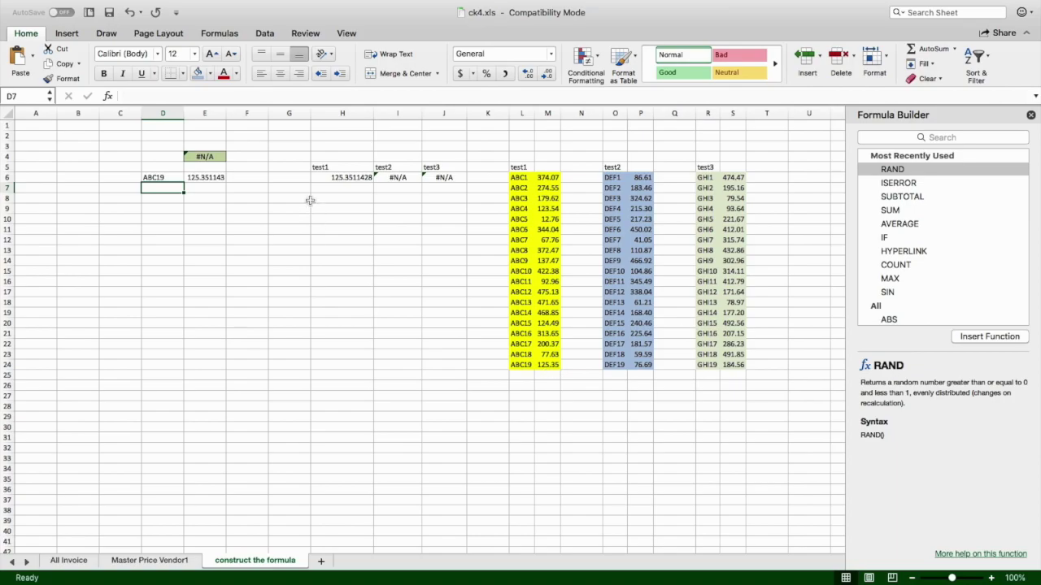
# Set the Range_lookup argument of the test1 VLOOKUP in H6 to TRUE for an approximate match.
pyautogui.click(154, 178)
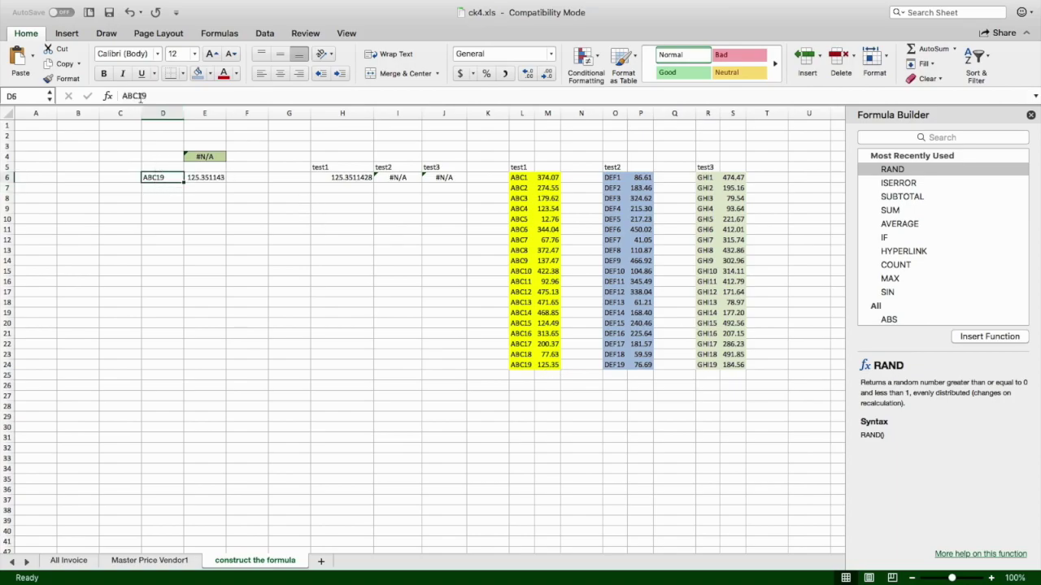
pyautogui.click(335, 178)
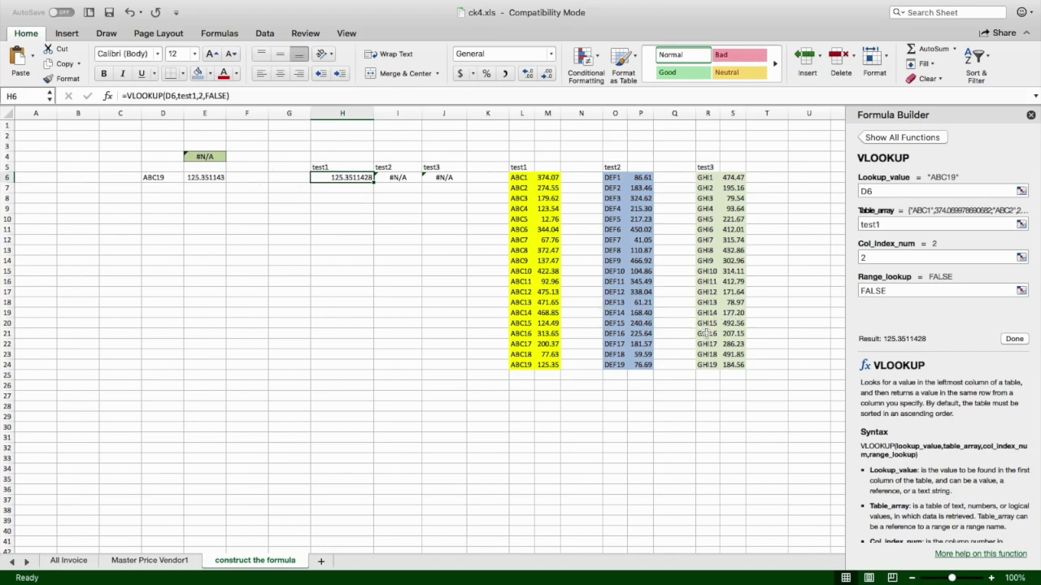
pyautogui.click(165, 177)
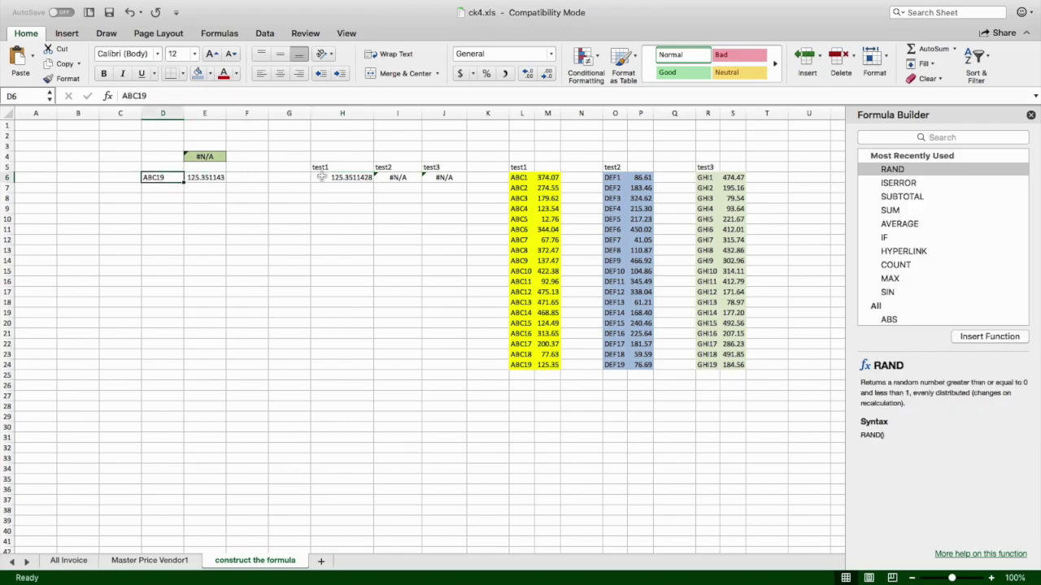
pyautogui.click(360, 175)
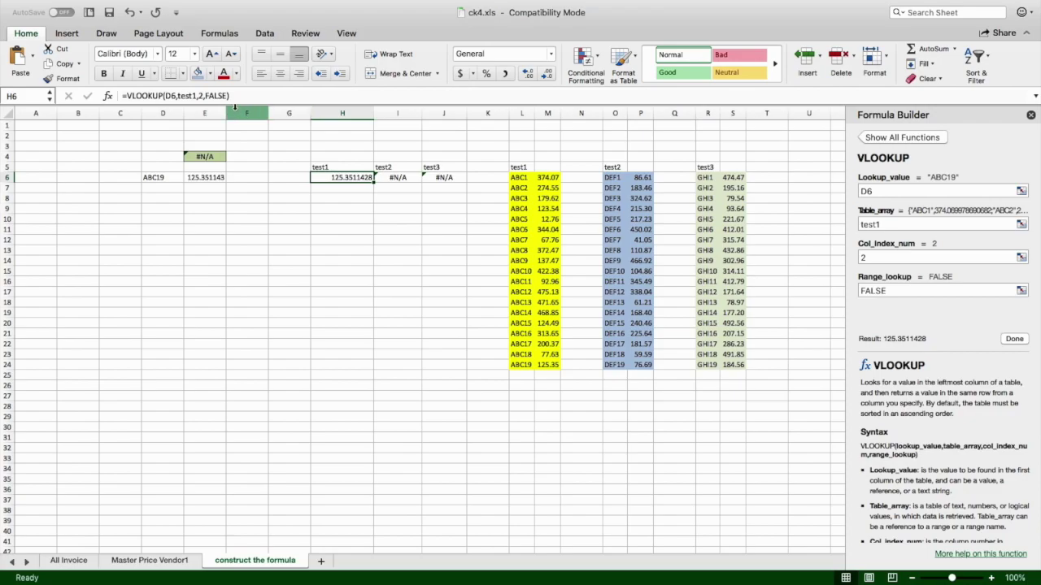
pyautogui.doubleClick(218, 96)
pyautogui.write('true')
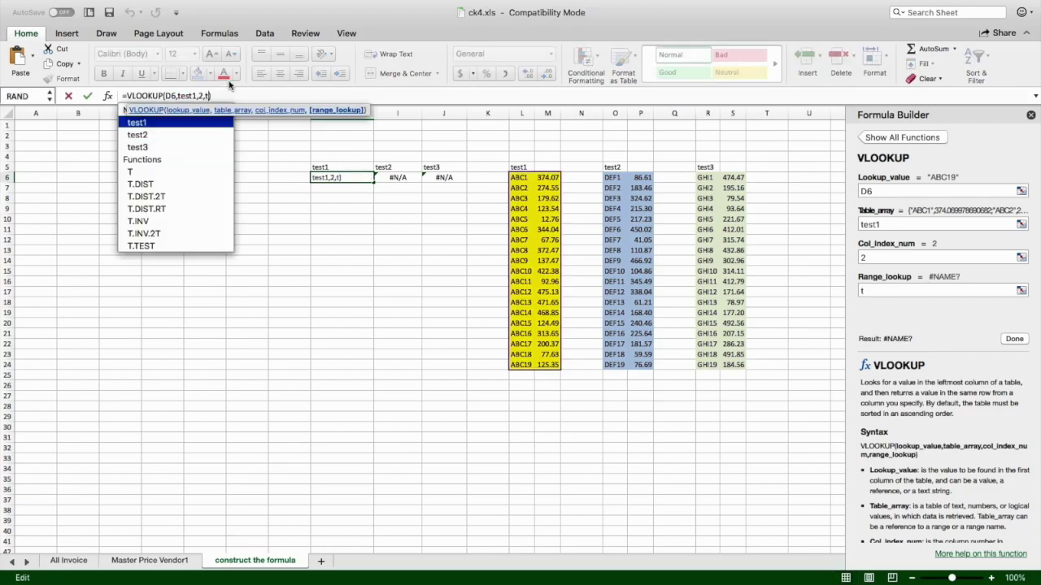
pyautogui.press('Return')
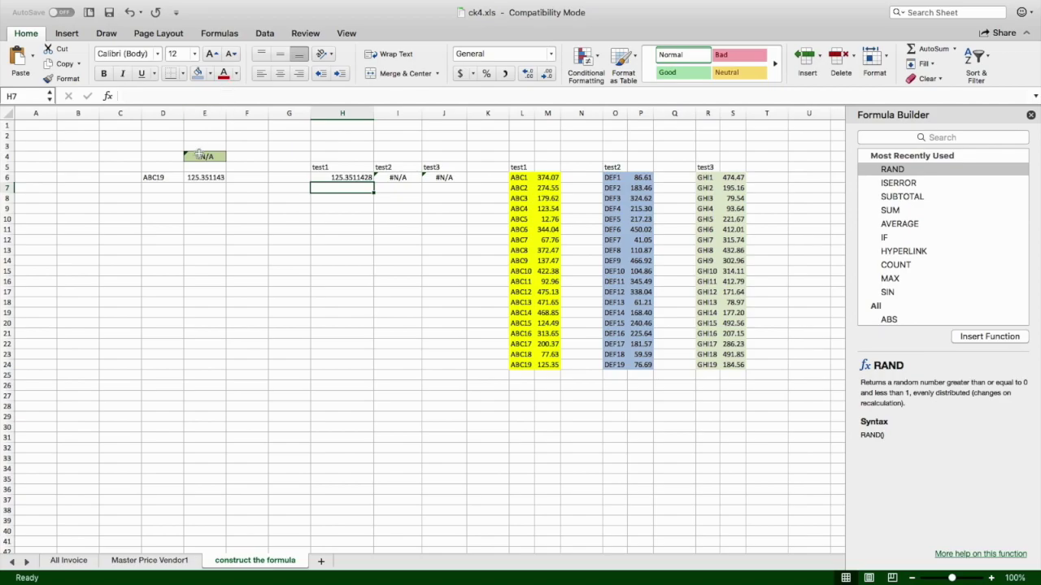
# Set the lookup code in D6 to ABC185 to test the approximate match with an unlisted code.
pyautogui.click(153, 179)
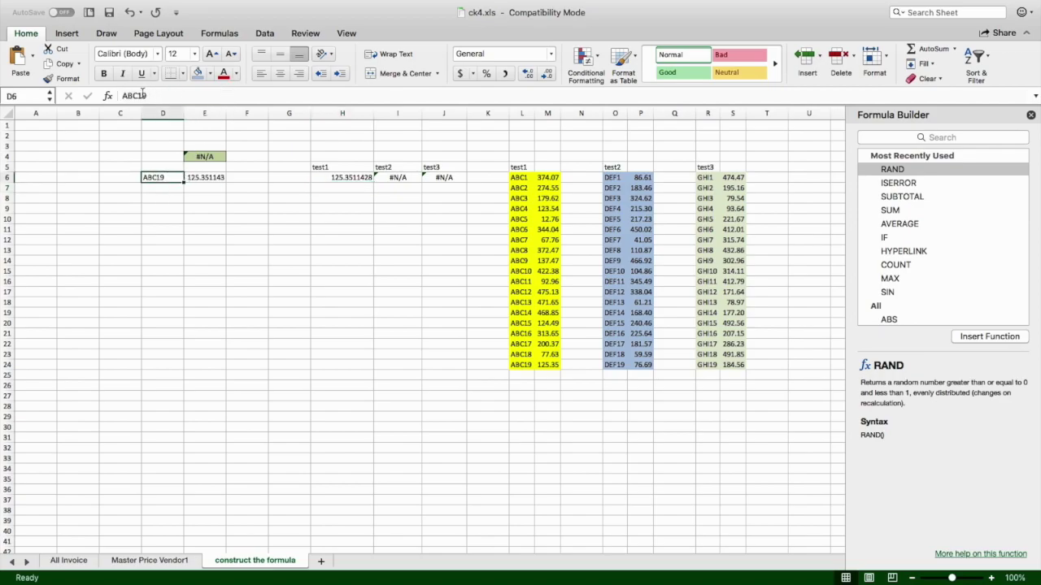
pyautogui.moveTo(135, 96); pyautogui.dragTo(148, 96)
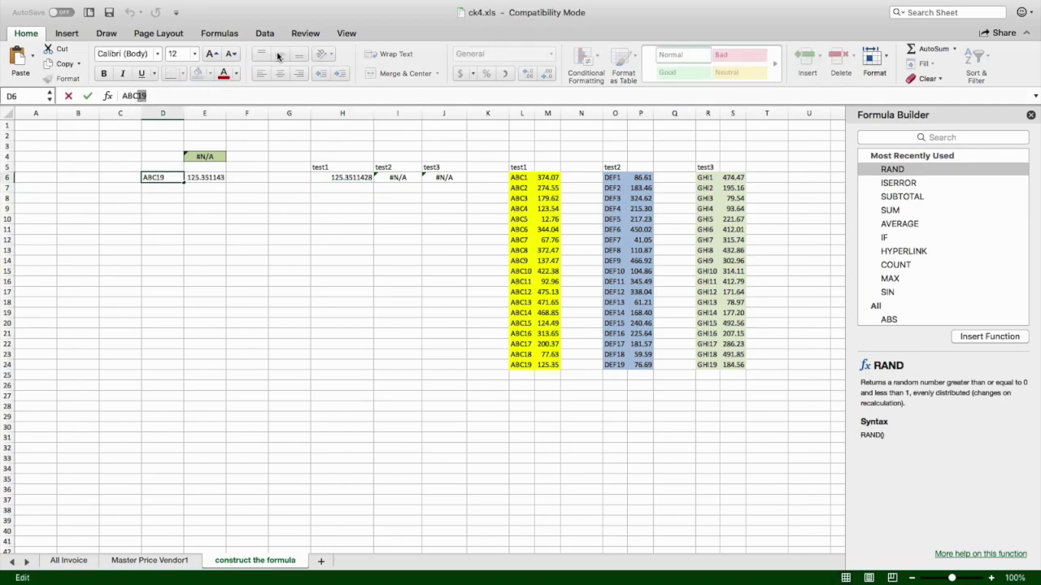
pyautogui.write('185')
pyautogui.press('Return')
pyautogui.press('Up')
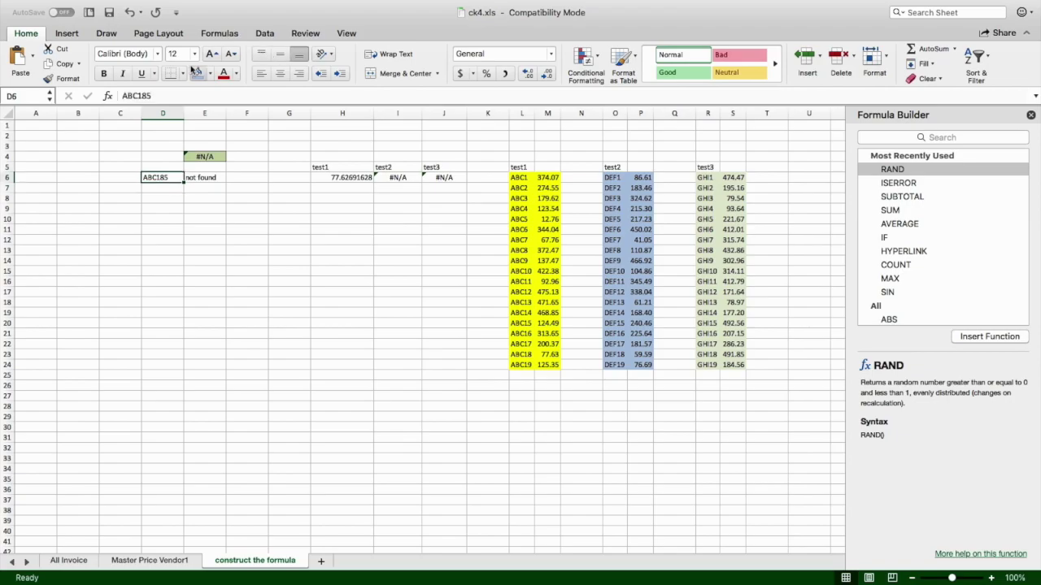
# Change the last code of the test1 table in L24 to ABC20.
pyautogui.click(526, 366)
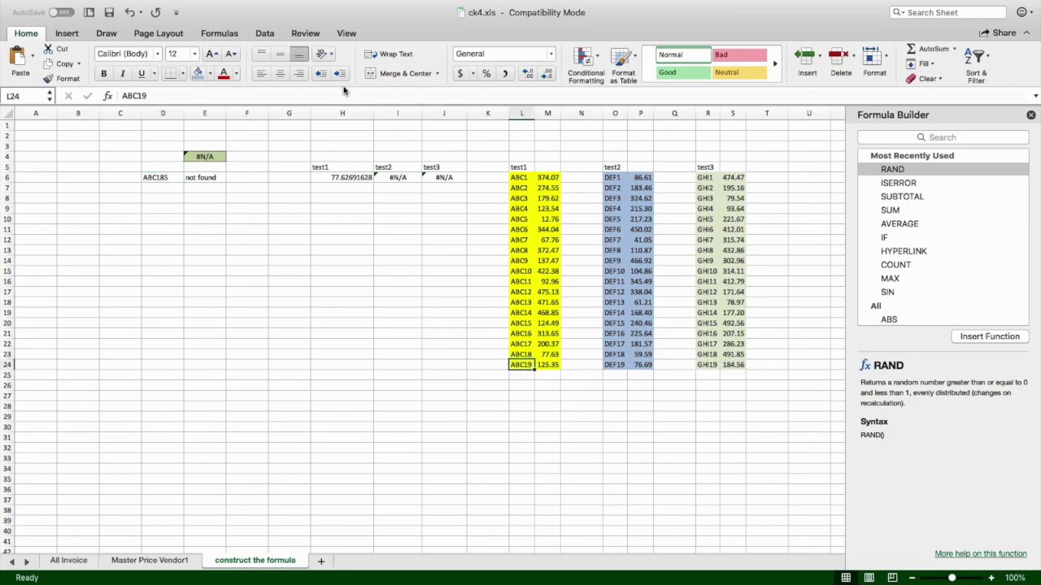
pyautogui.click(138, 96)
pyautogui.press('BackSpace')
pyautogui.press('BackSpace')
pyautogui.write('20')
pyautogui.press('Return')
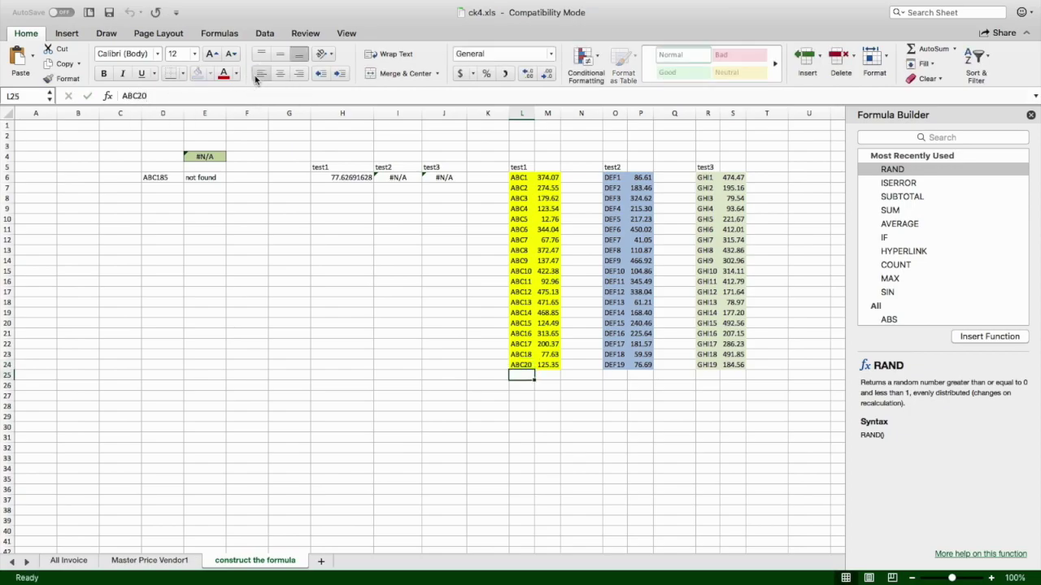
# Set the lookup code in D6 to ABC19, a code missing from the edited test1 table.
pyautogui.click(154, 178)
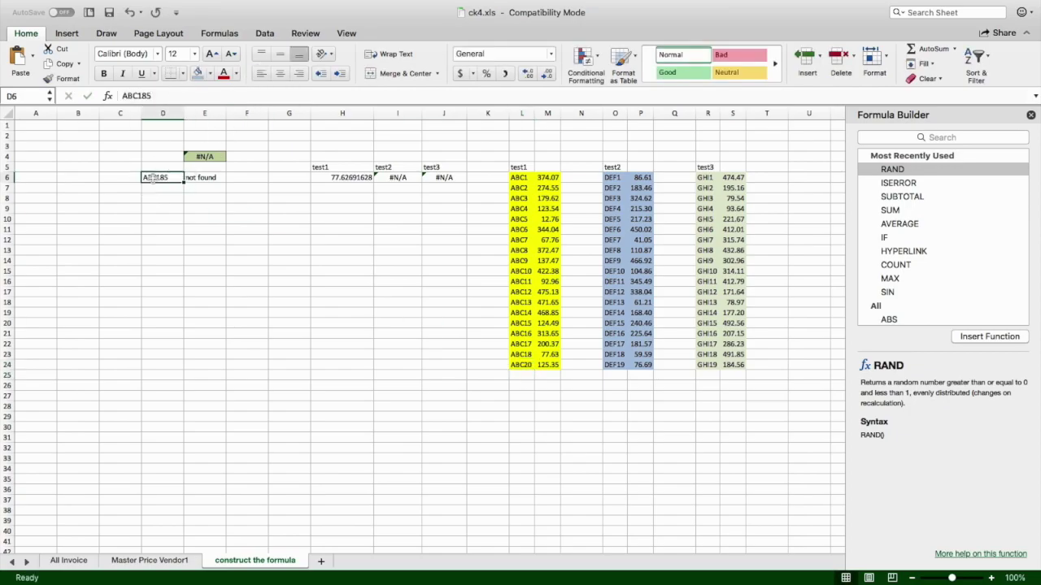
pyautogui.click(140, 95)
pyautogui.moveTo(141, 96); pyautogui.dragTo(224, 84)
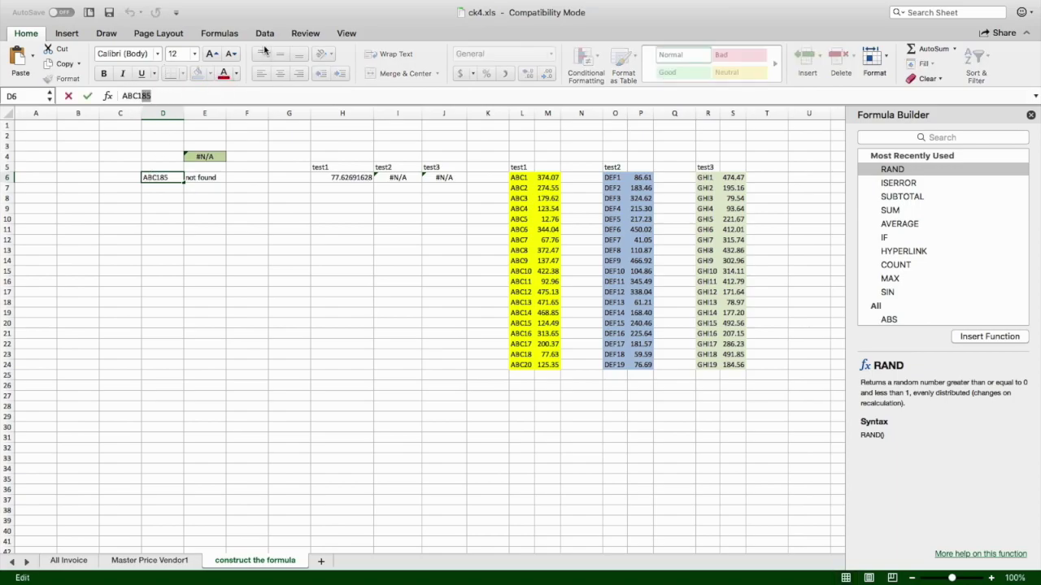
pyautogui.write('9')
pyautogui.press('Return')
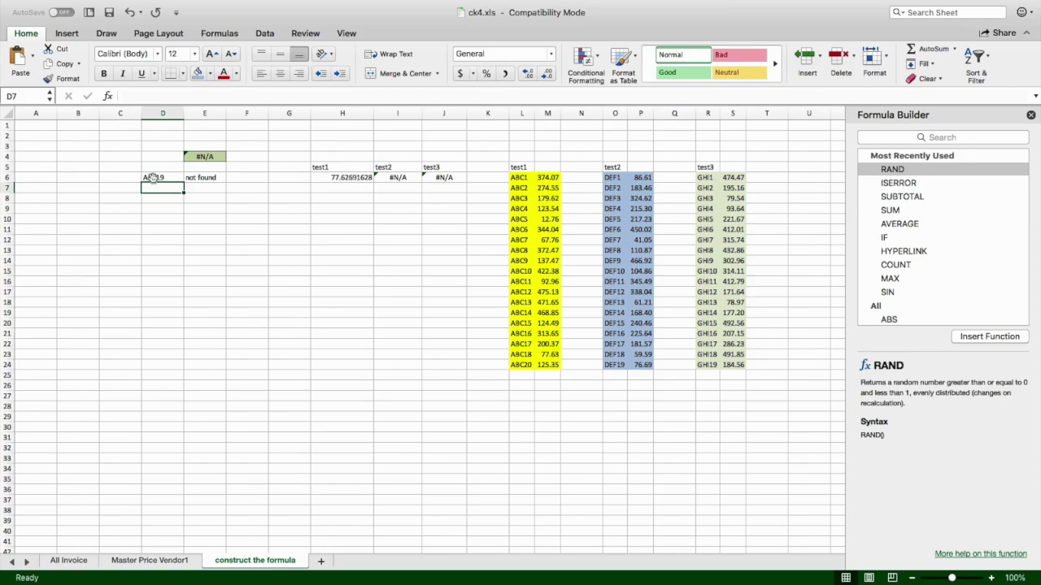
# Set the Range_lookup argument of the test1 VLOOKUP in H6 back to FALSE for an exact match.
pyautogui.click(348, 176)
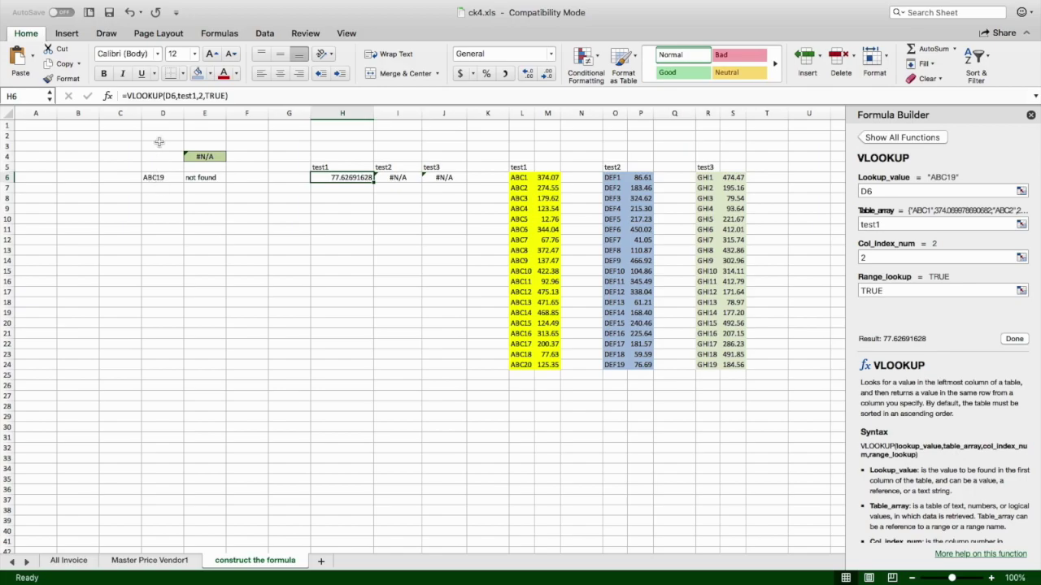
pyautogui.click(209, 96)
pyautogui.doubleClick(209, 96)
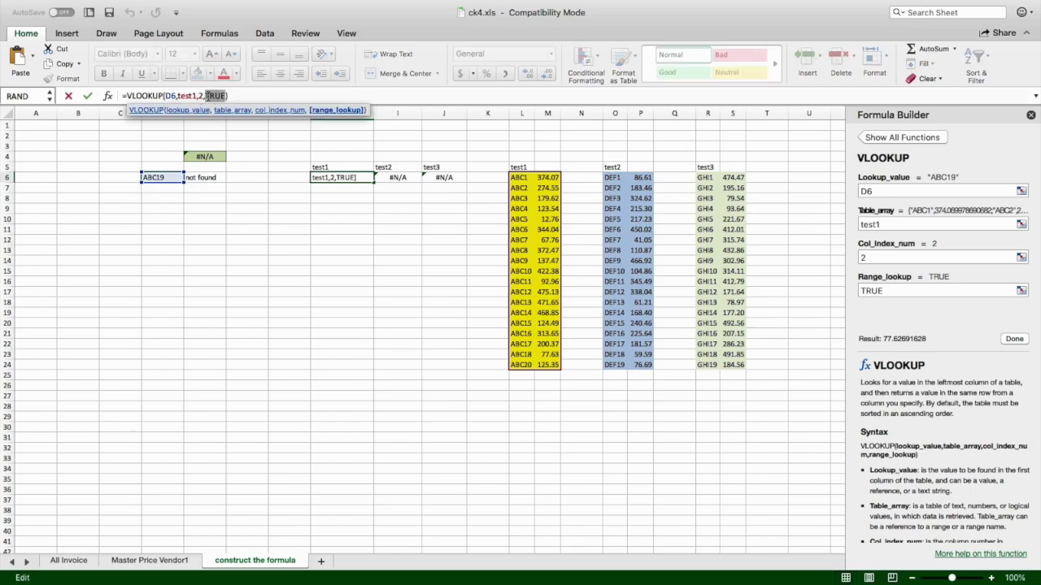
pyautogui.write('false')
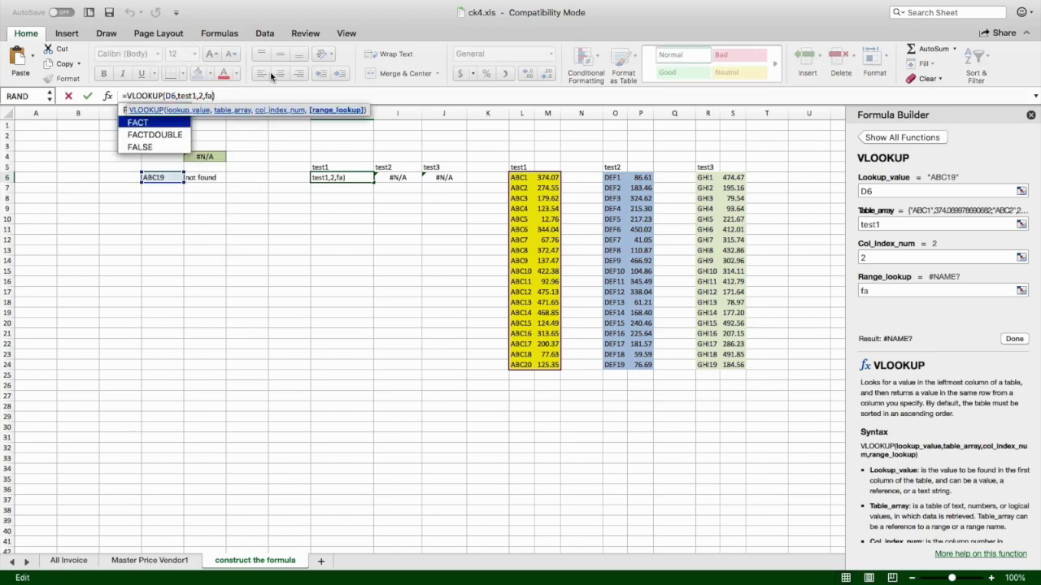
pyautogui.press('Return')
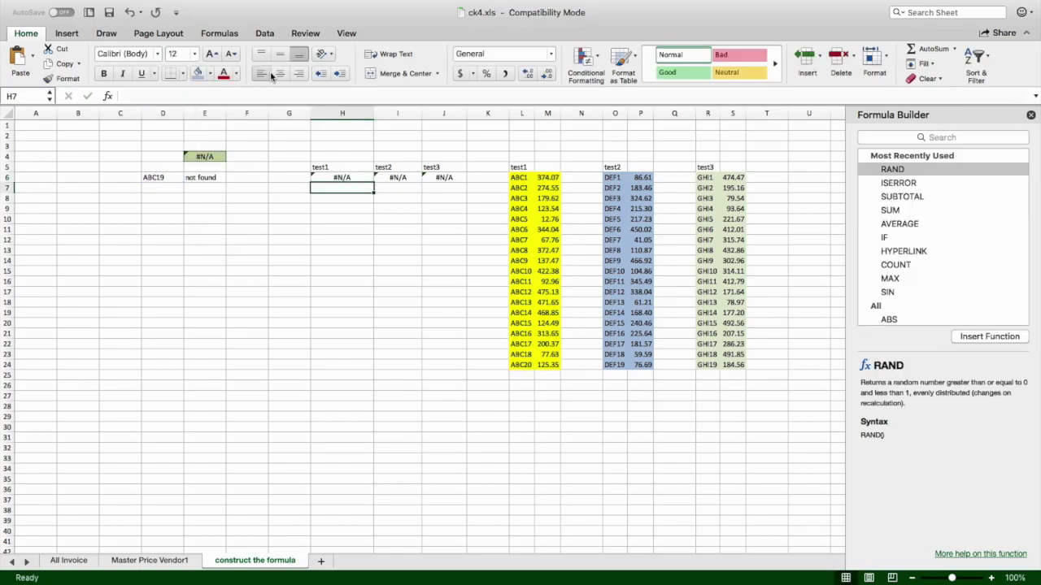
# Restore the last test1 code in L24 to ABC19 and narrow column H slightly.
pyautogui.click(158, 177)
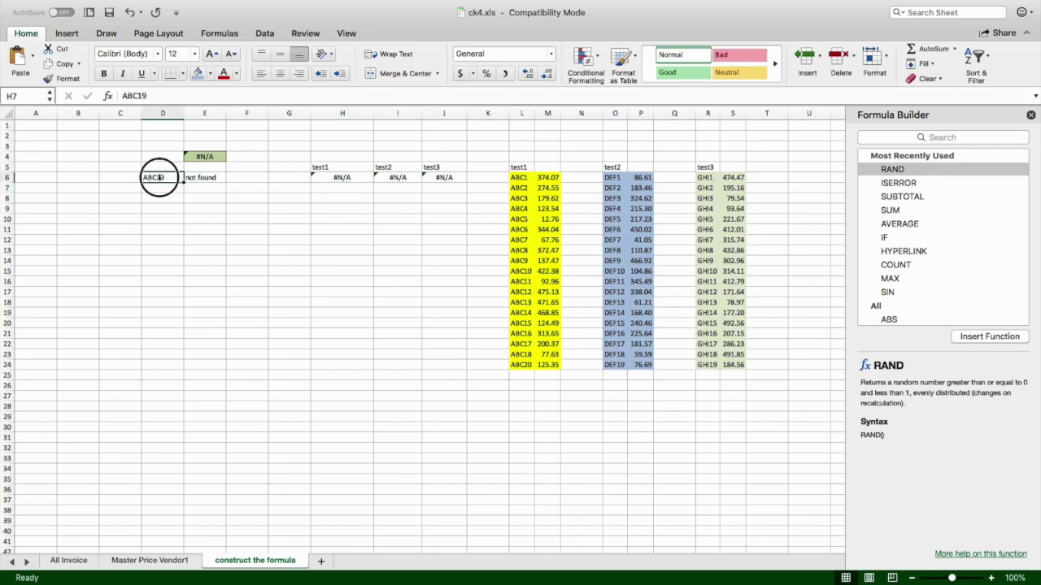
pyautogui.click(527, 365)
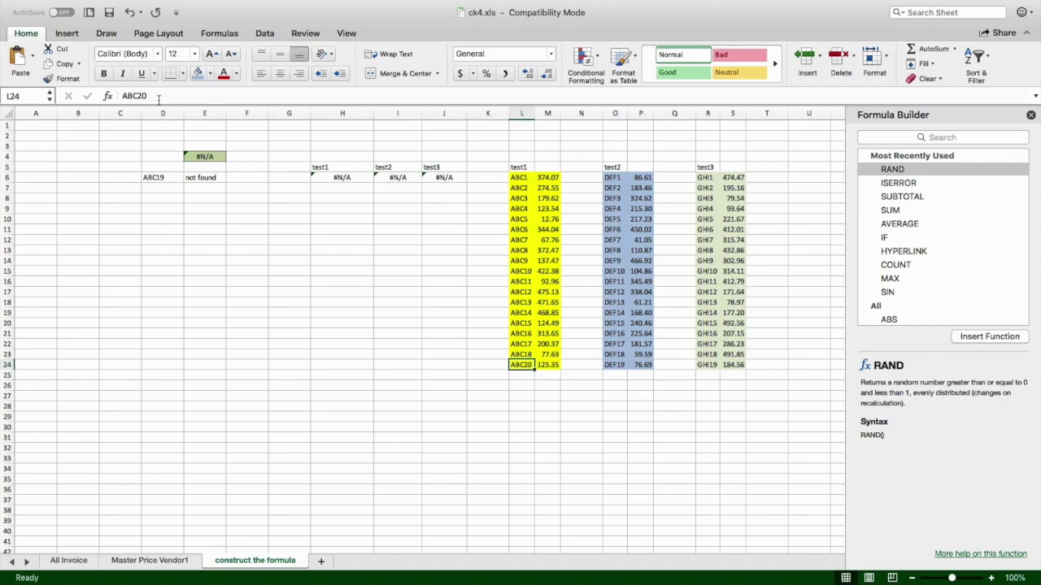
pyautogui.click(138, 96)
pyautogui.press('BackSpace')
pyautogui.press('BackSpace')
pyautogui.write('19')
pyautogui.press('Return')
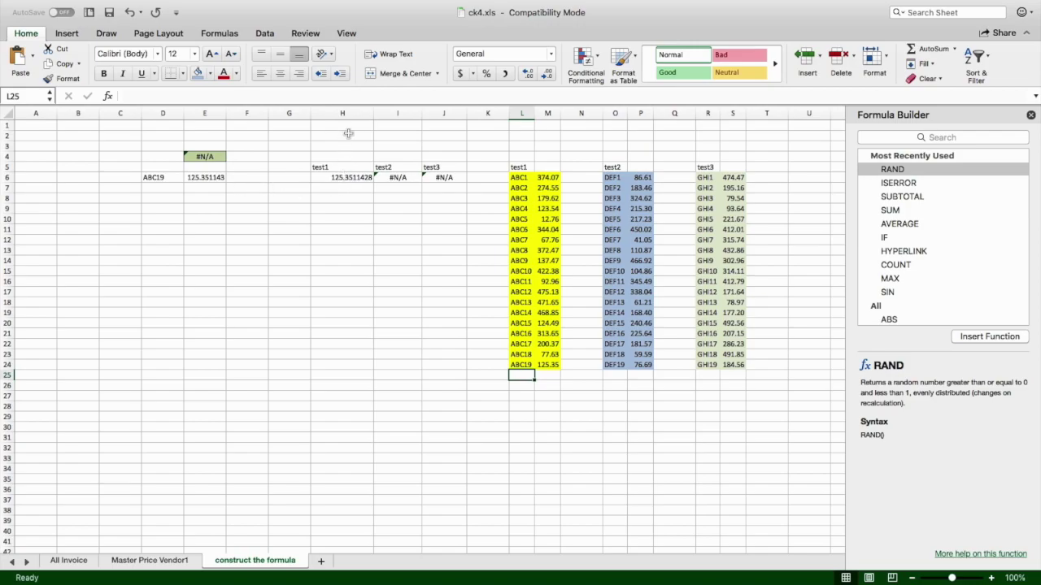
pyautogui.moveTo(375, 113); pyautogui.dragTo(358, 114)
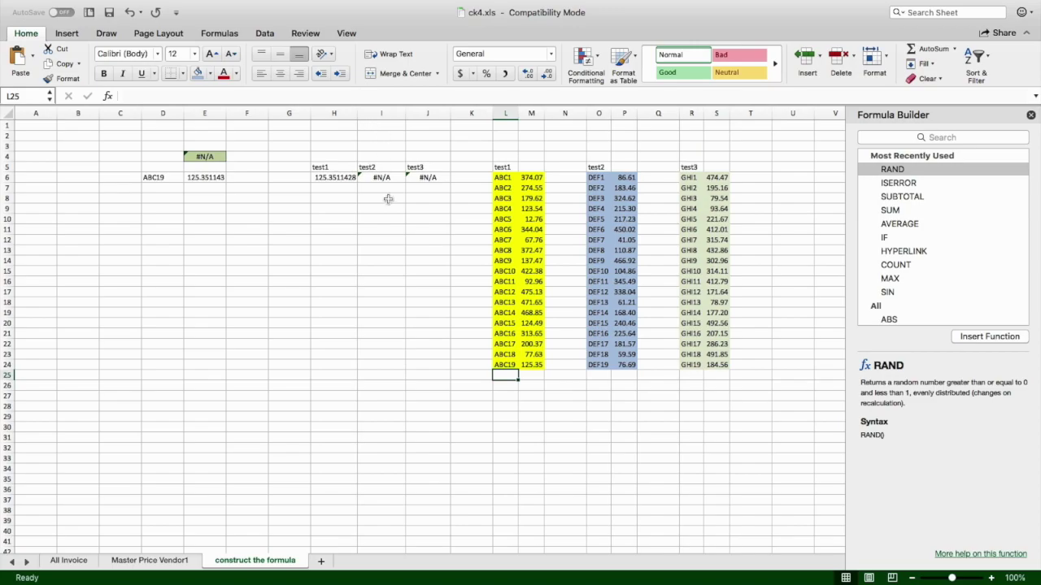
# Open the formula in E6 and highlight the ISERROR value and the outer IF's logical test around the test1 VLOOKUP.
pyautogui.click(197, 179)
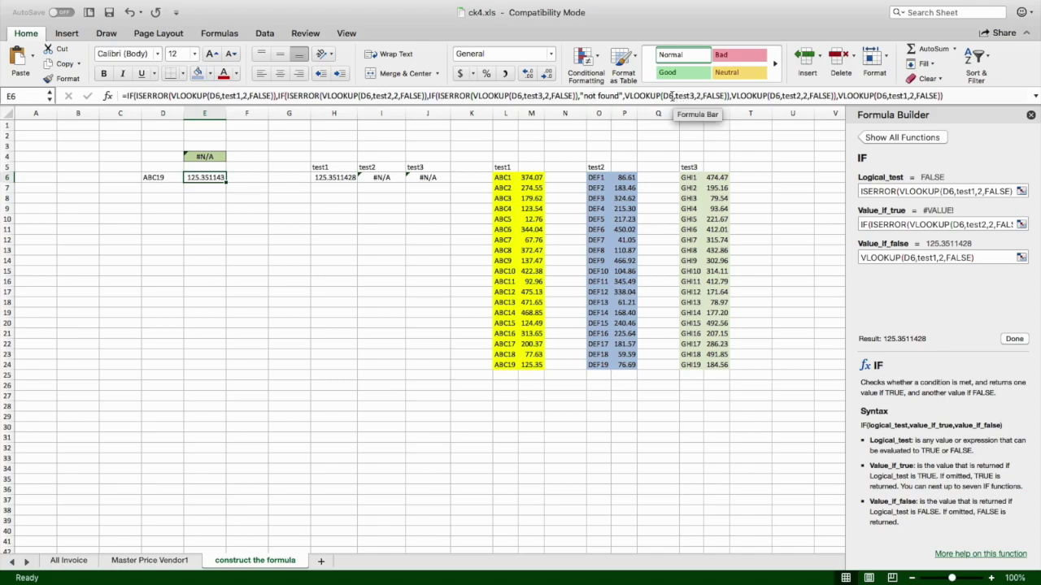
pyautogui.click(130, 96)
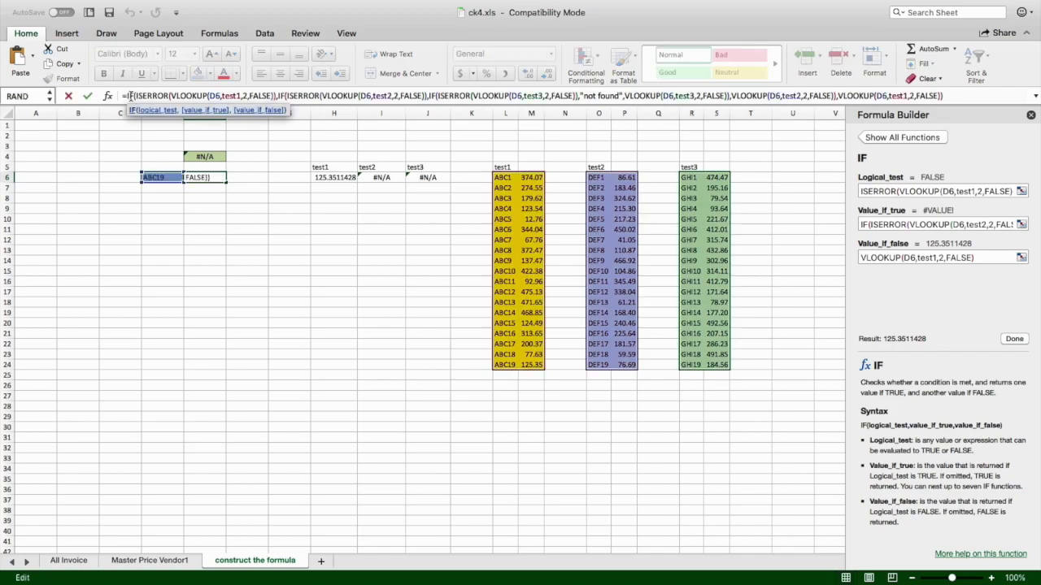
pyautogui.click(146, 96)
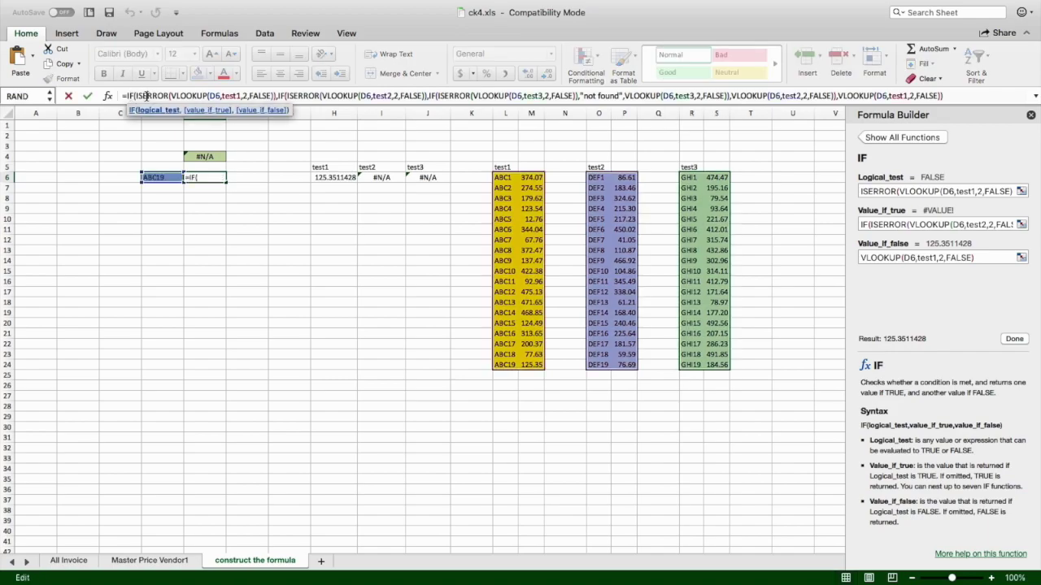
pyautogui.click(186, 96)
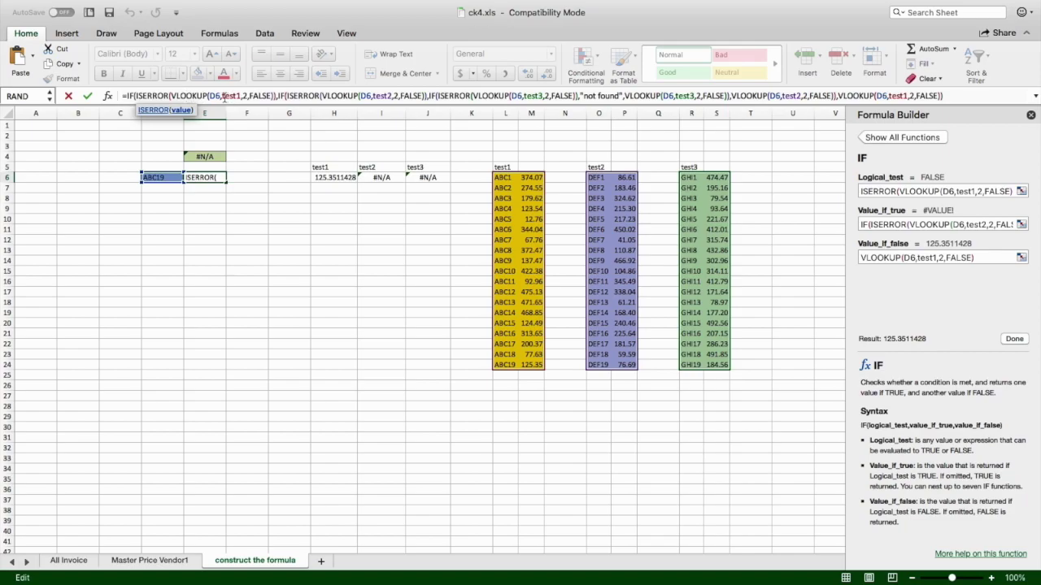
pyautogui.click(182, 113)
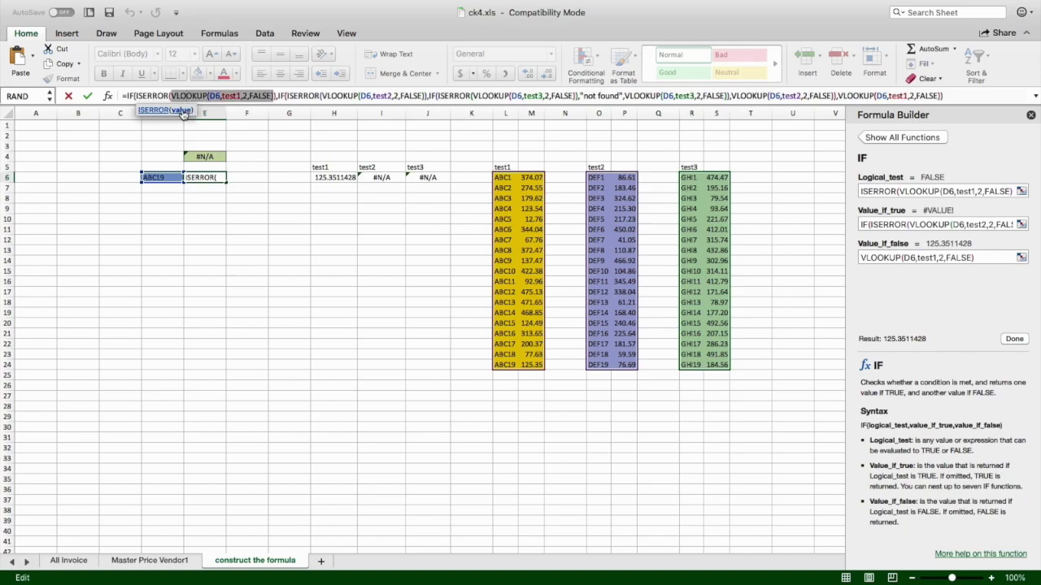
pyautogui.click(282, 97)
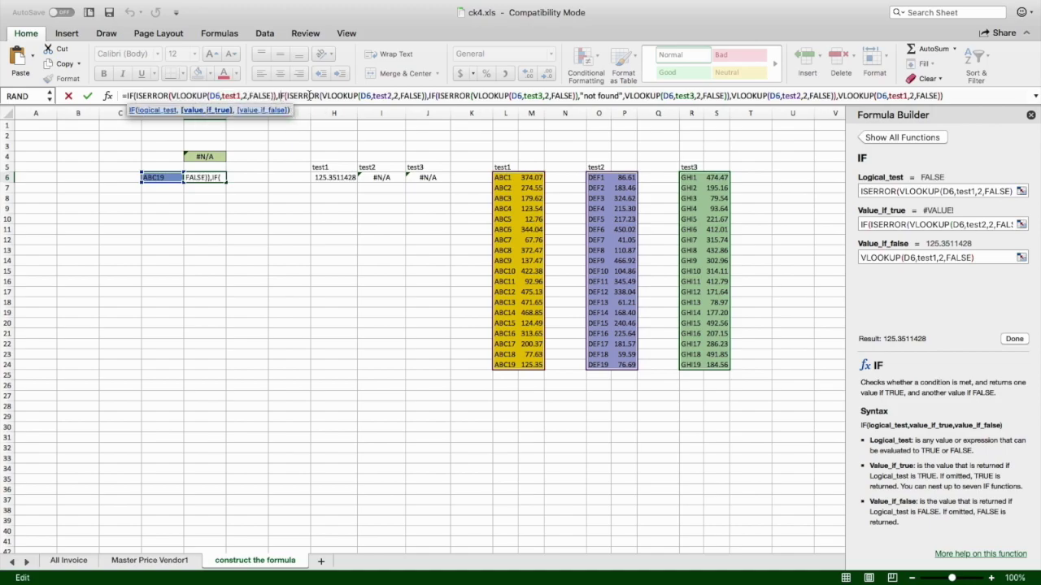
pyautogui.click(157, 111)
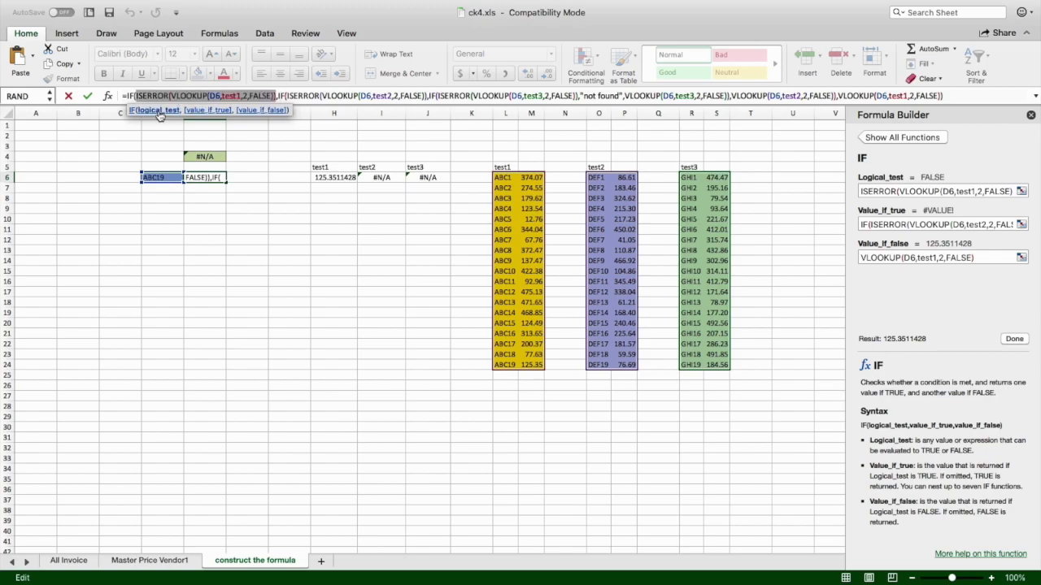
# Highlight the logical test, value-if-true and value-if-false arguments of the second nested IF, which checks test2, in turn.
pyautogui.click(293, 96)
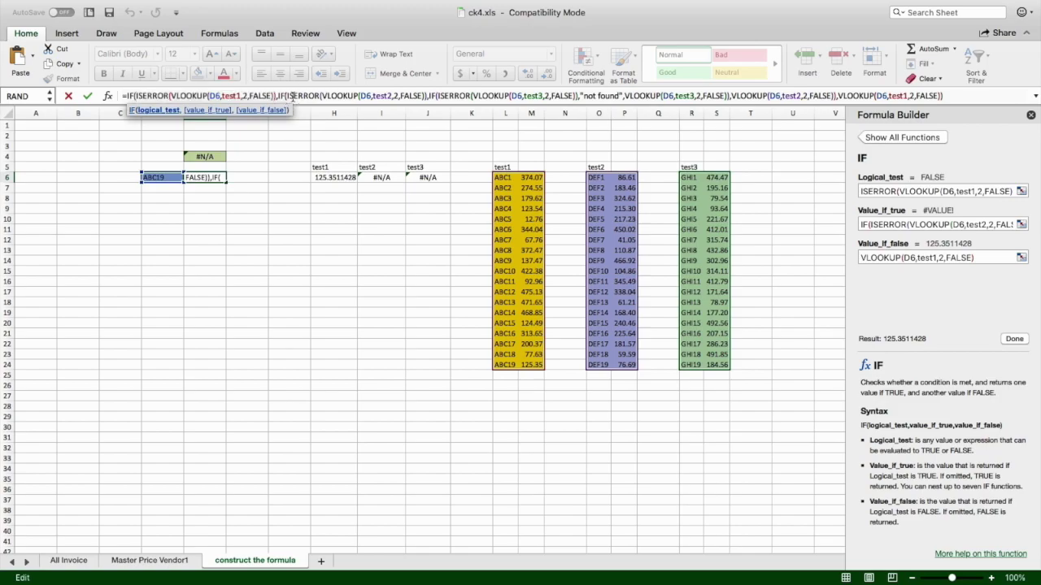
pyautogui.click(282, 97)
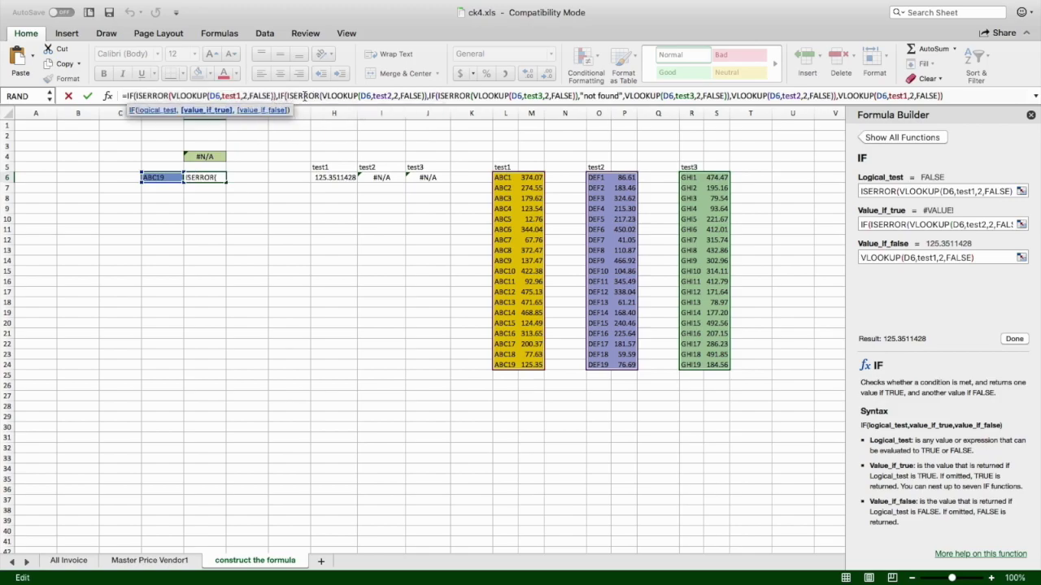
pyautogui.click(305, 97)
pyautogui.click(319, 114)
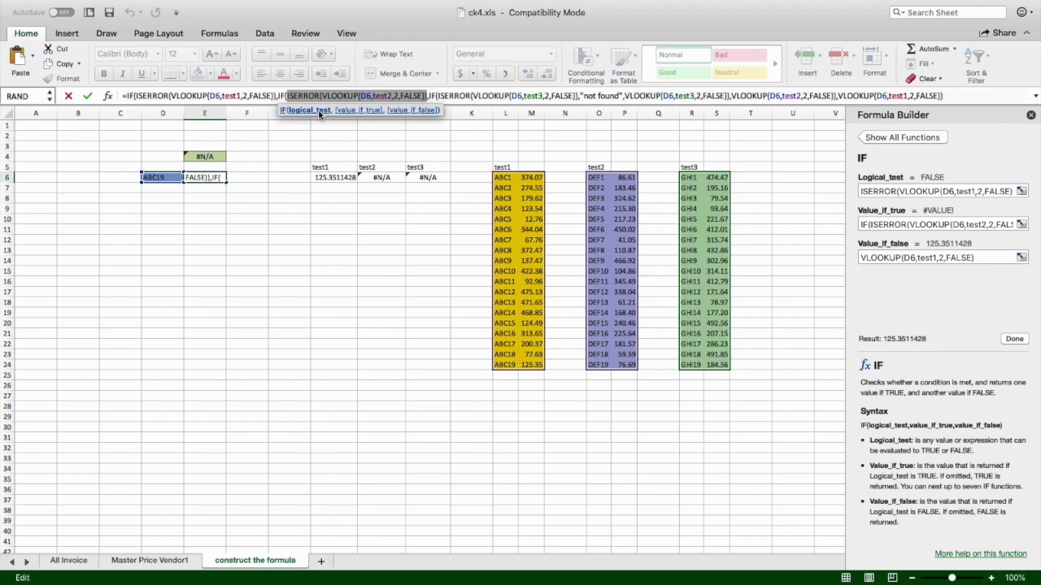
pyautogui.click(351, 111)
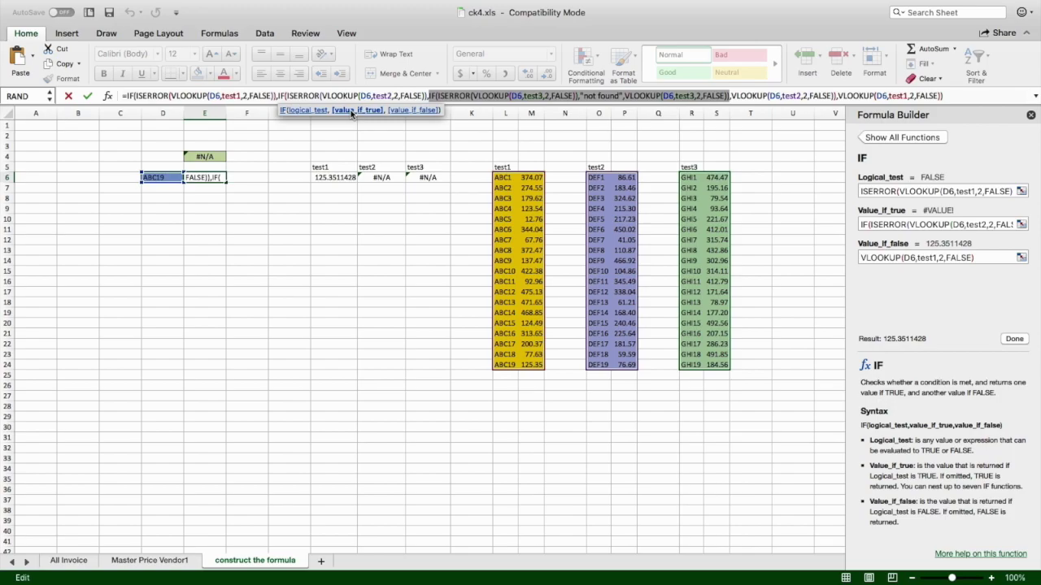
pyautogui.click(412, 112)
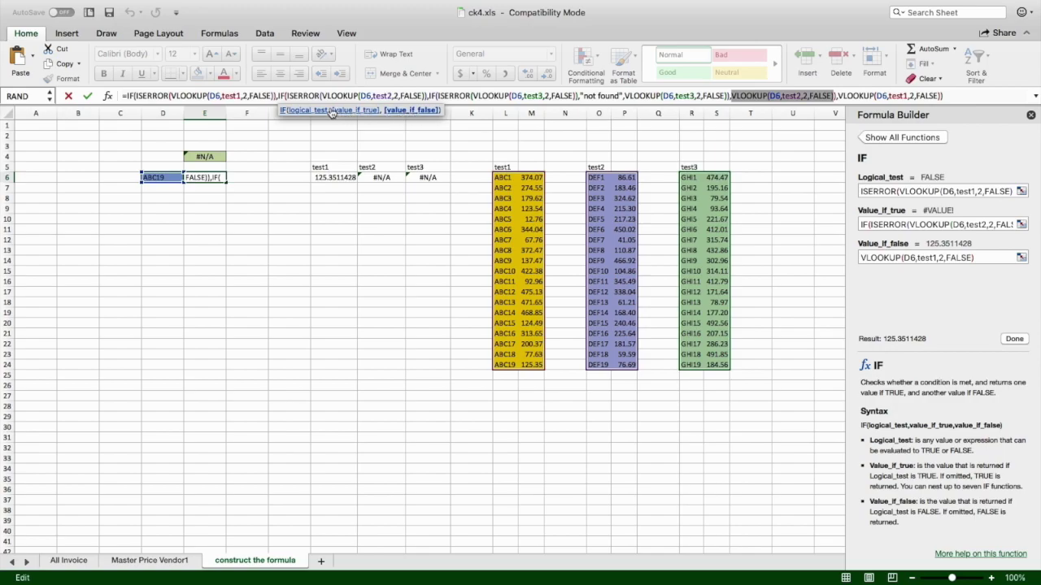
# Review the outer IF's logical test, value-if-true and value-if-false arguments in E6, then leave the formula without saving any edit.
pyautogui.click(129, 96)
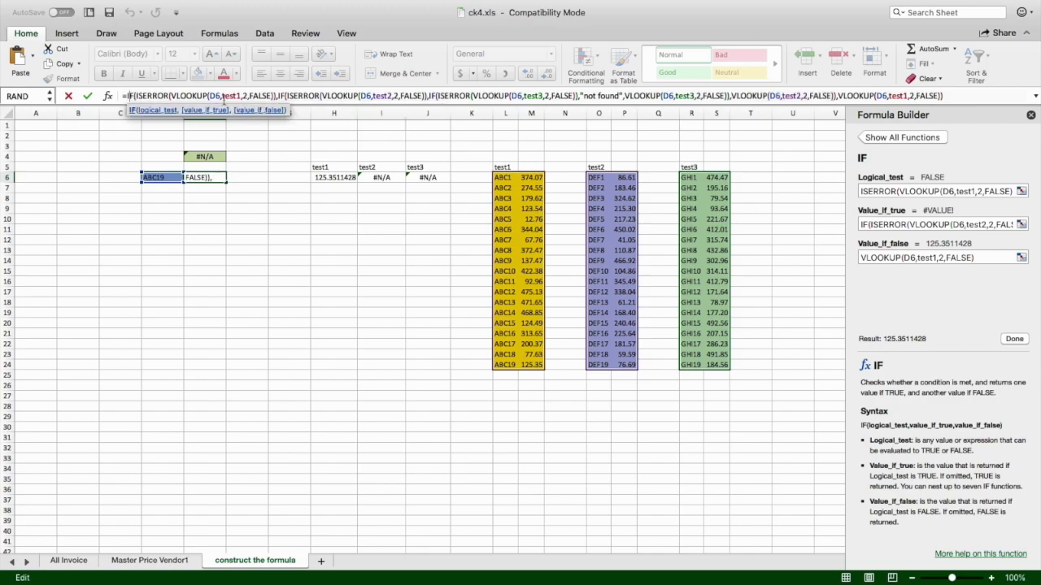
pyautogui.click(257, 110)
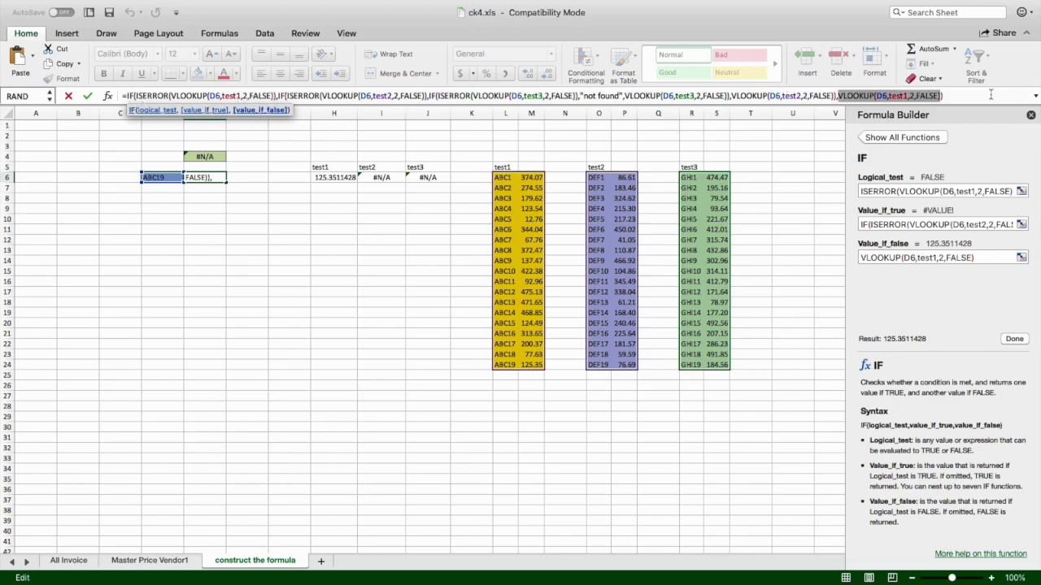
pyautogui.click(206, 112)
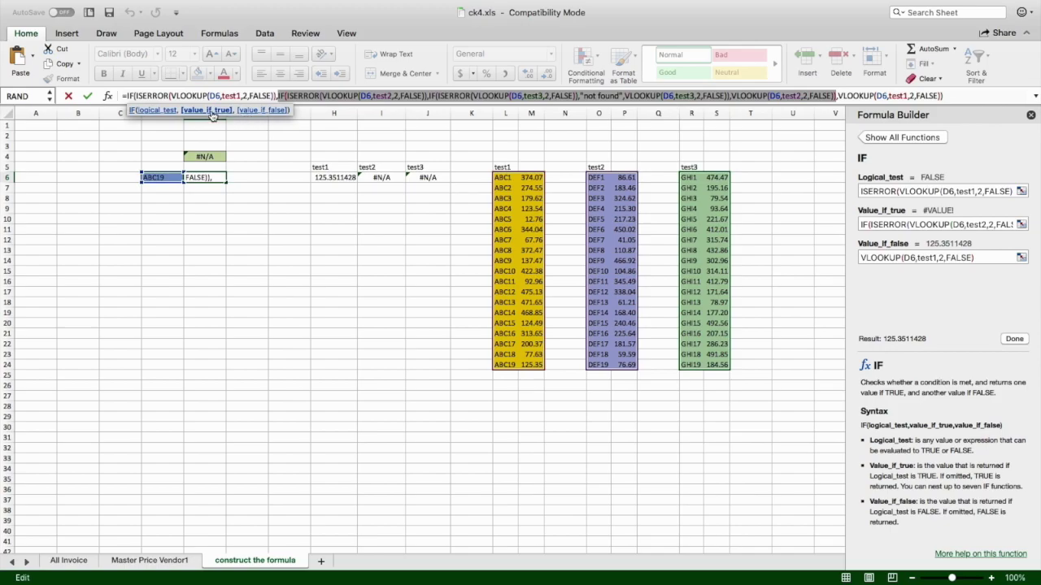
pyautogui.click(264, 111)
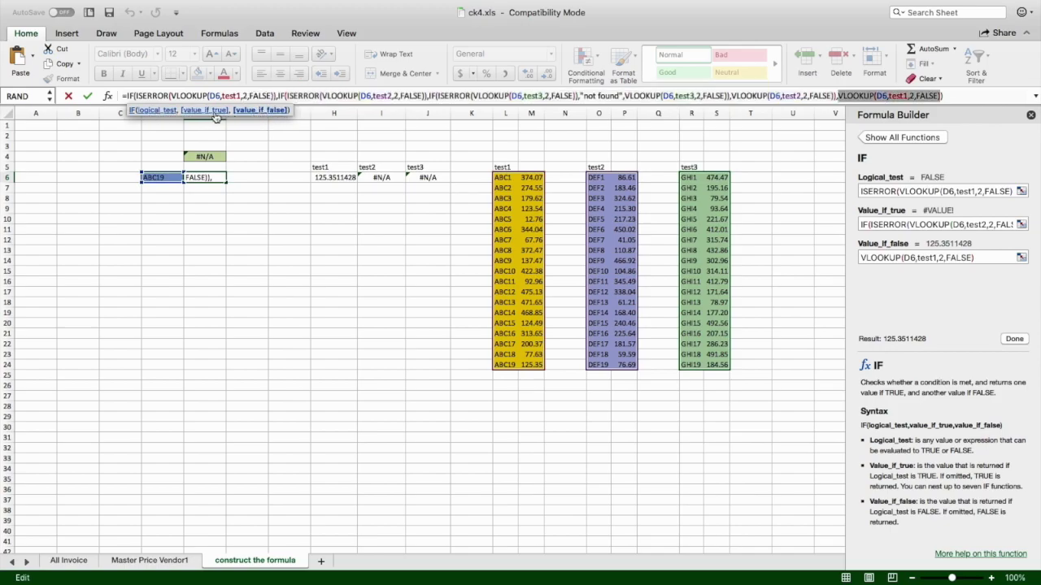
pyautogui.click(163, 112)
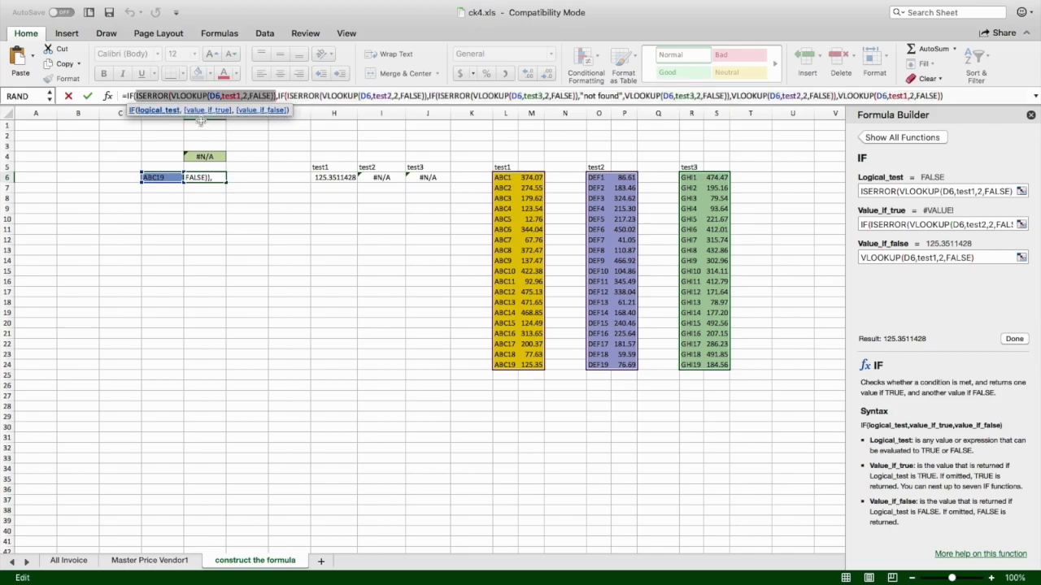
pyautogui.click(203, 111)
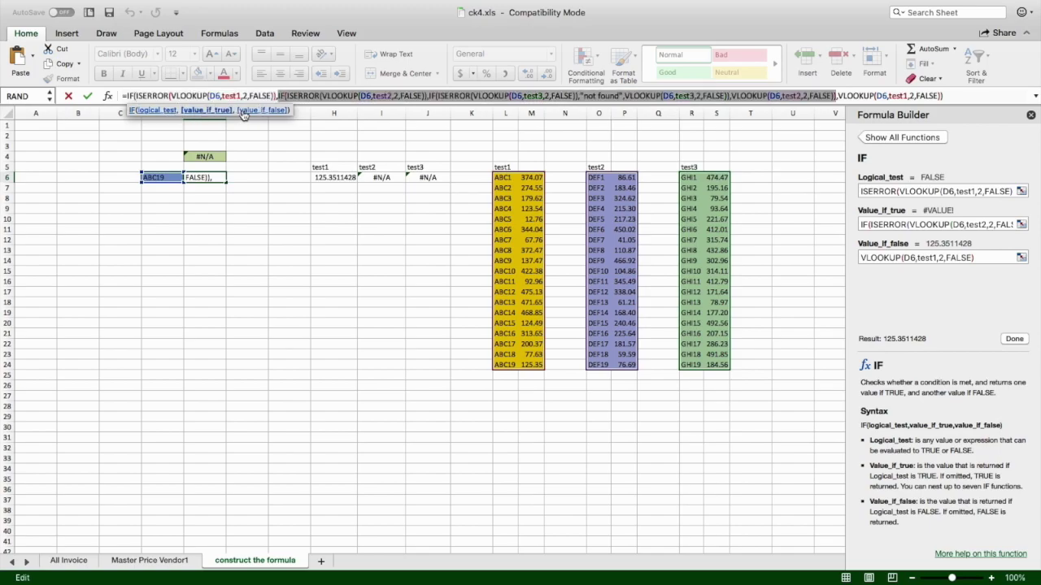
pyautogui.click(256, 111)
pyautogui.click(147, 111)
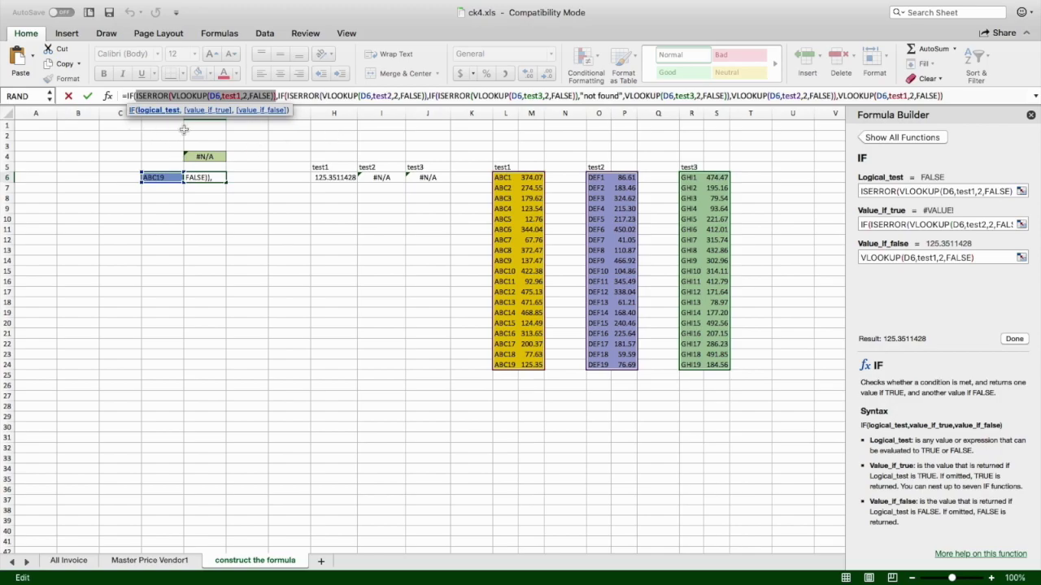
pyautogui.click(167, 188)
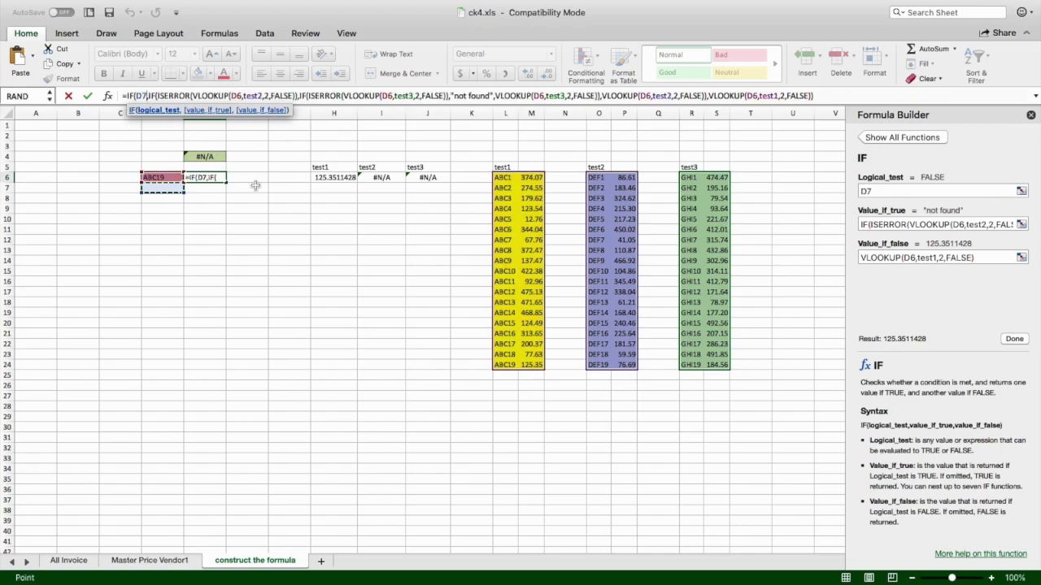
pyautogui.click(68, 96)
pyautogui.click(209, 207)
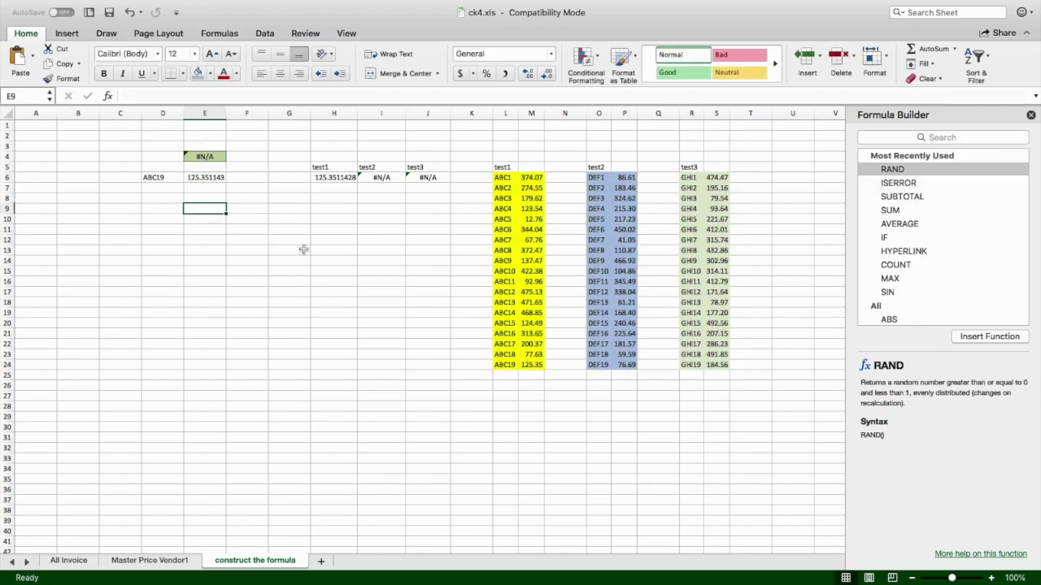